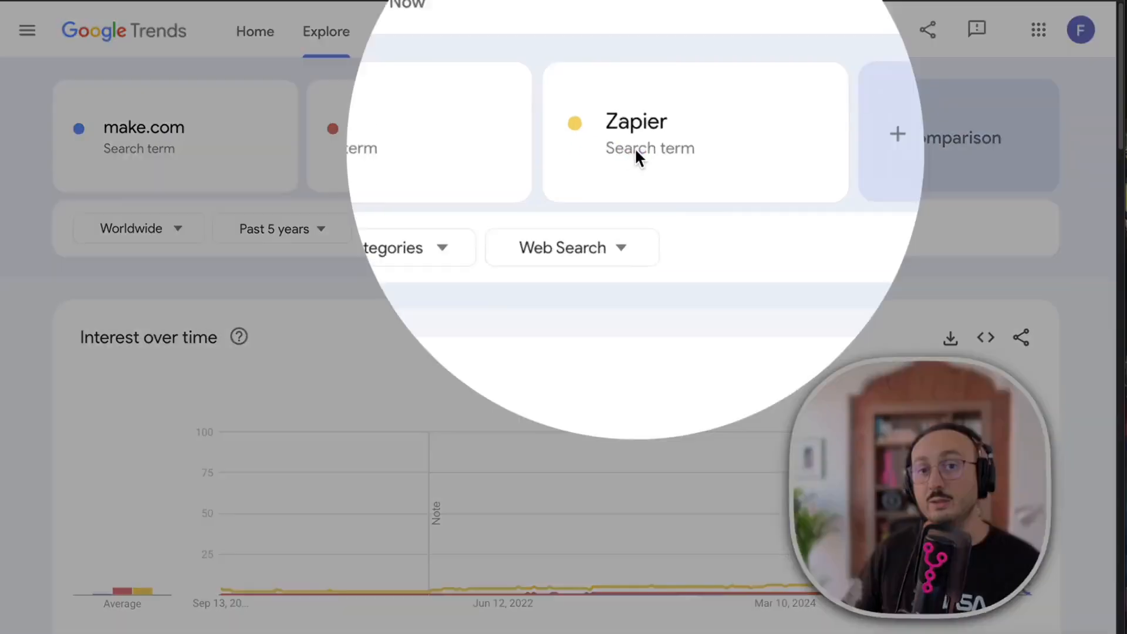
- Examine the Google Trends interest-over-time chart comparing make.com, n8n and Zapier worldwide over the past 5 years
{"action": "left_click", "coordinate": [654, 165]}
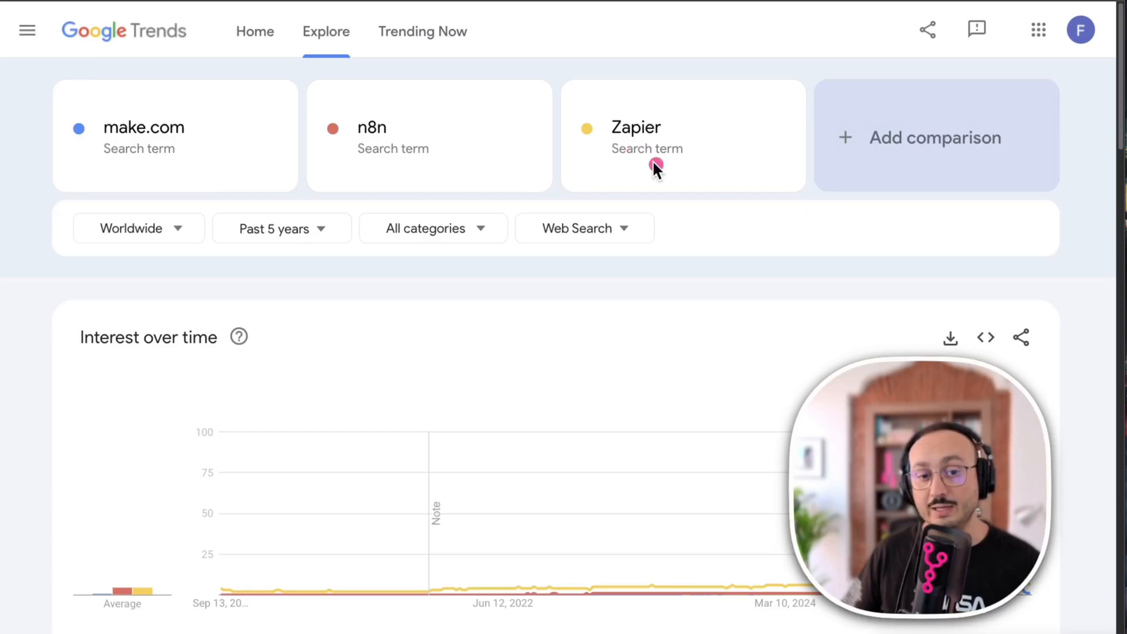
{"action": "scroll", "coordinate": [807, 289], "scroll_direction": "down", "scroll_amount": 4}
{"action": "mouse_move", "coordinate": [1014, 228]}
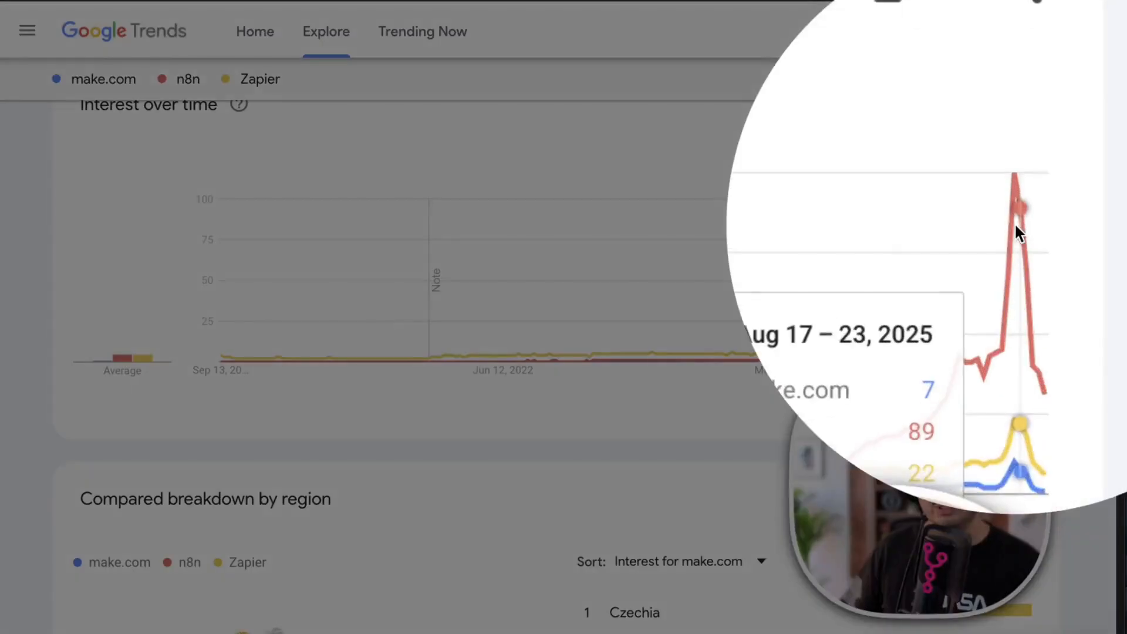
{"action": "left_click", "coordinate": [1009, 202]}
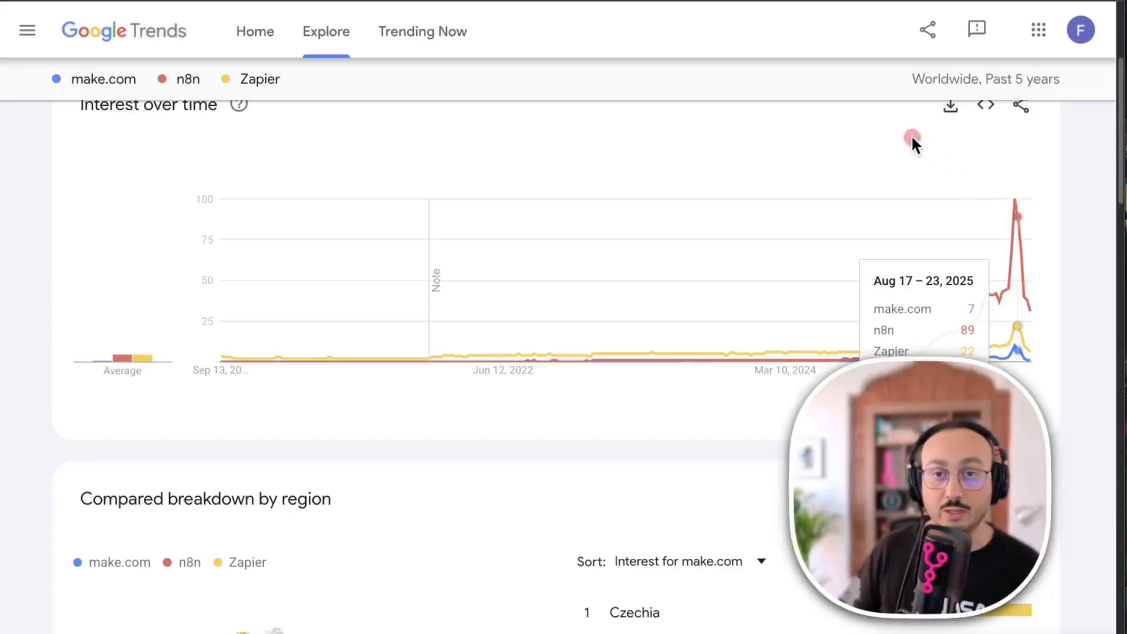
{"action": "scroll", "coordinate": [909, 141], "scroll_direction": "down", "scroll_amount": 2}
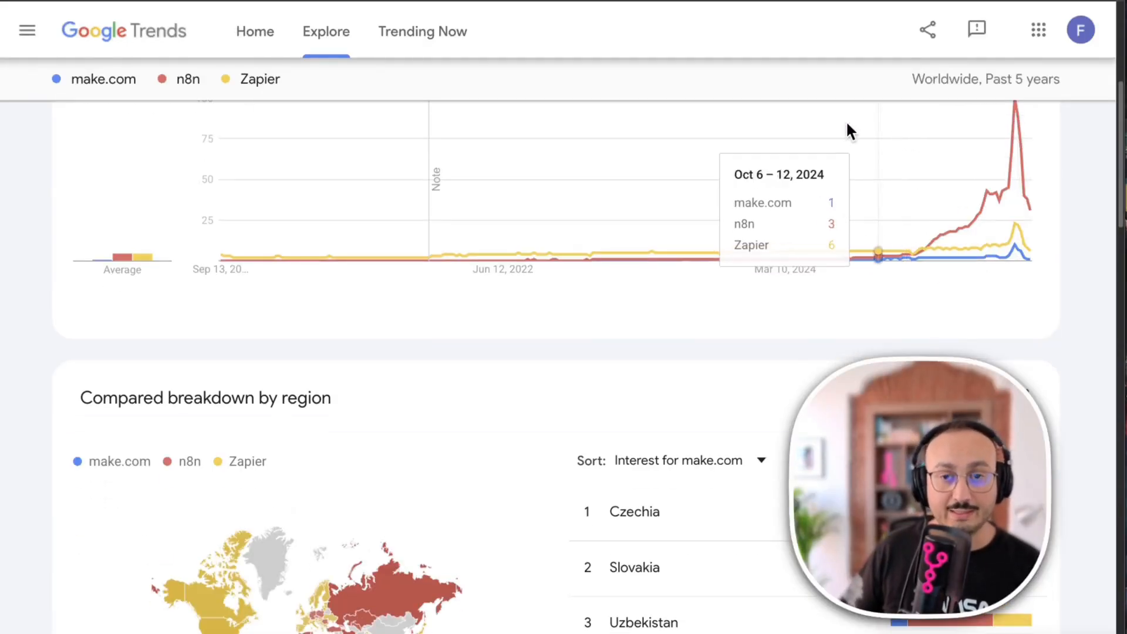
{"action": "scroll", "coordinate": [847, 124], "scroll_direction": "up", "scroll_amount": 2}
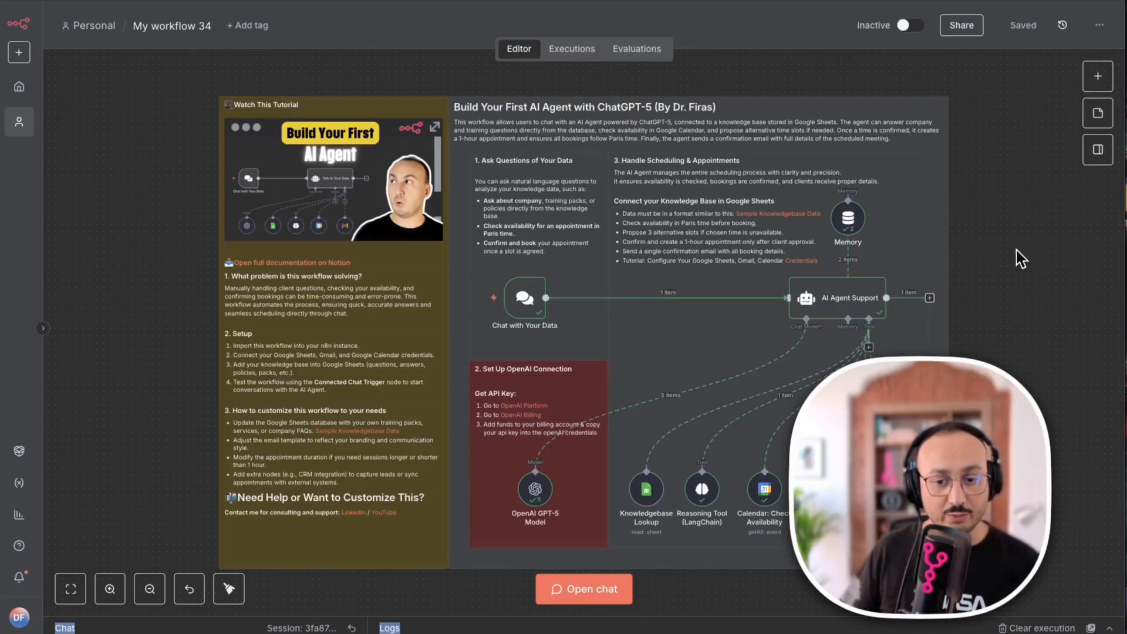
- Switch to the n8n editor and examine the AI Agent Support node with its connected model, memory and tool nodes up close
{"action": "left_click_drag", "start_coordinate": [1016, 259], "coordinate": [770, 186]}
{"action": "left_click", "coordinate": [107, 590]}
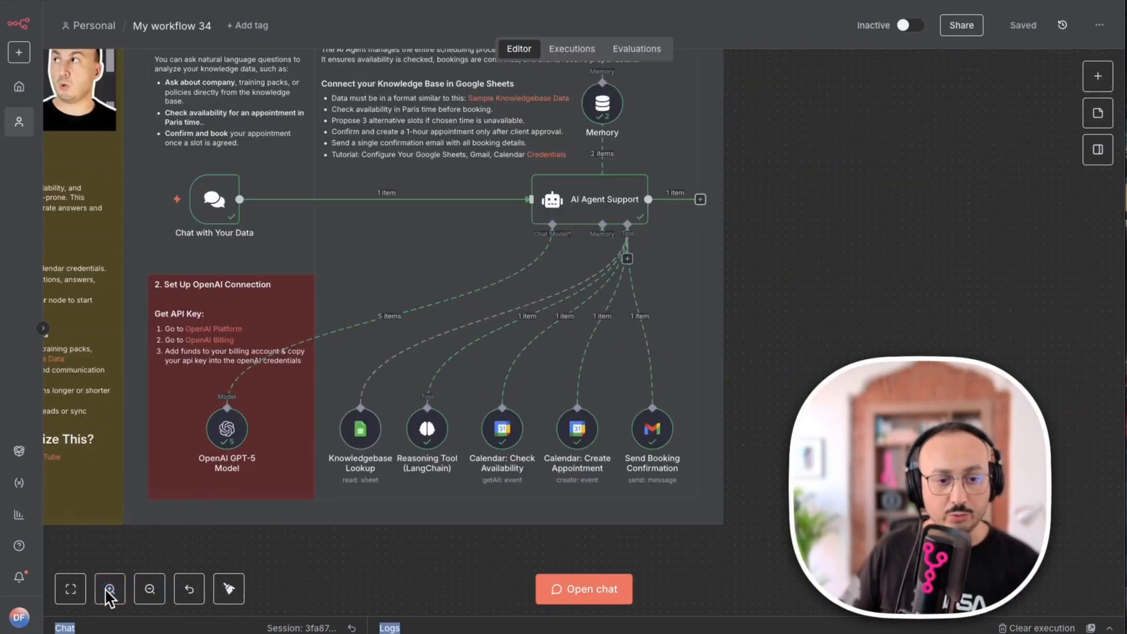
{"action": "left_click", "coordinate": [107, 590]}
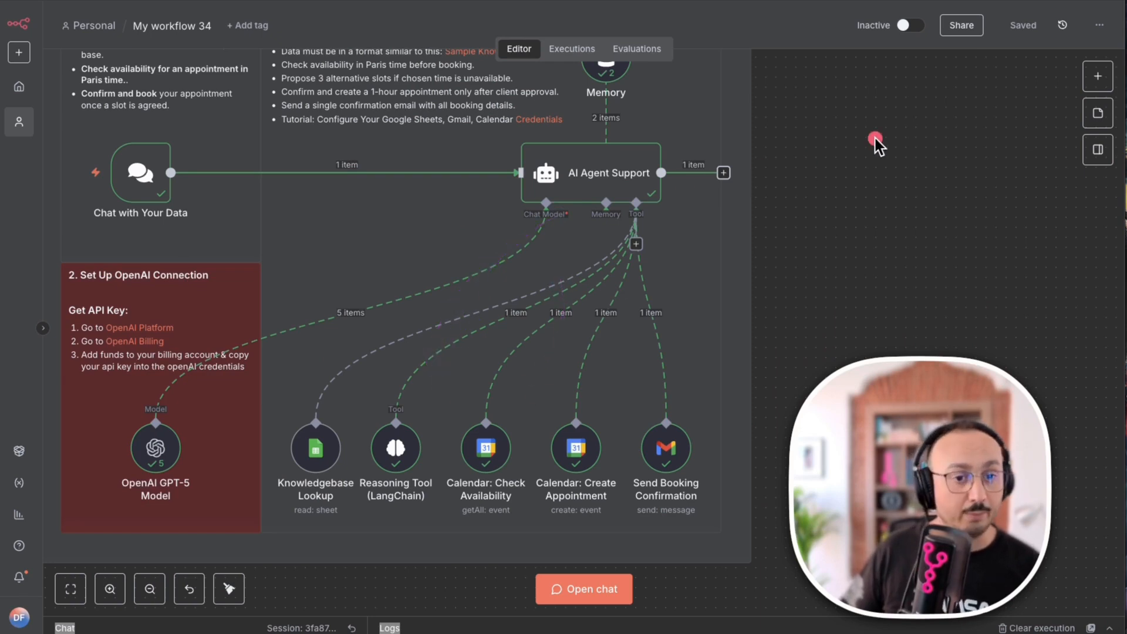
{"action": "mouse_move", "coordinate": [351, 194]}
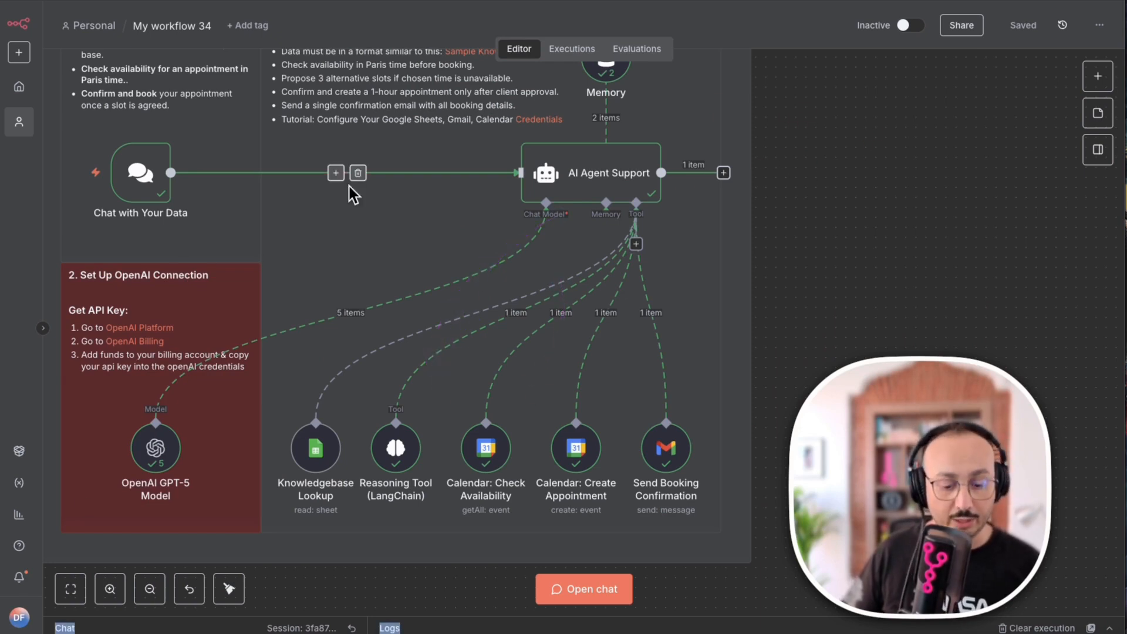
{"action": "left_click", "coordinate": [69, 595]}
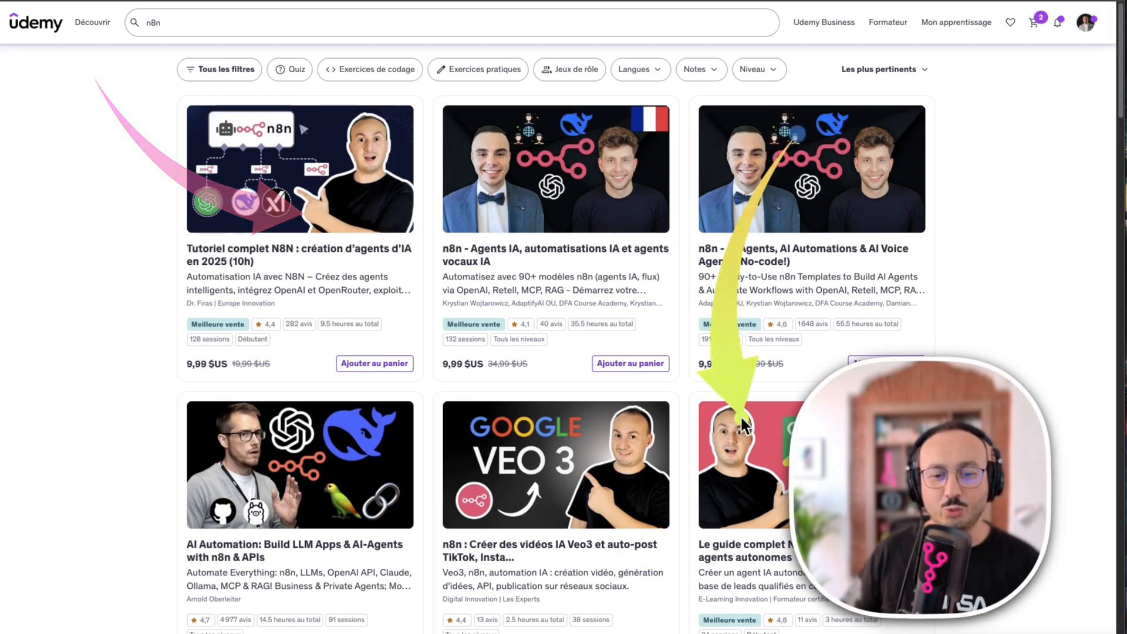
- Switch to Udemy and look through the course results for n8n down to the popular courses section
{"action": "scroll", "coordinate": [498, 365], "scroll_direction": "down", "scroll_amount": 3}
{"action": "scroll", "coordinate": [498, 360], "scroll_direction": "down", "scroll_amount": 4}
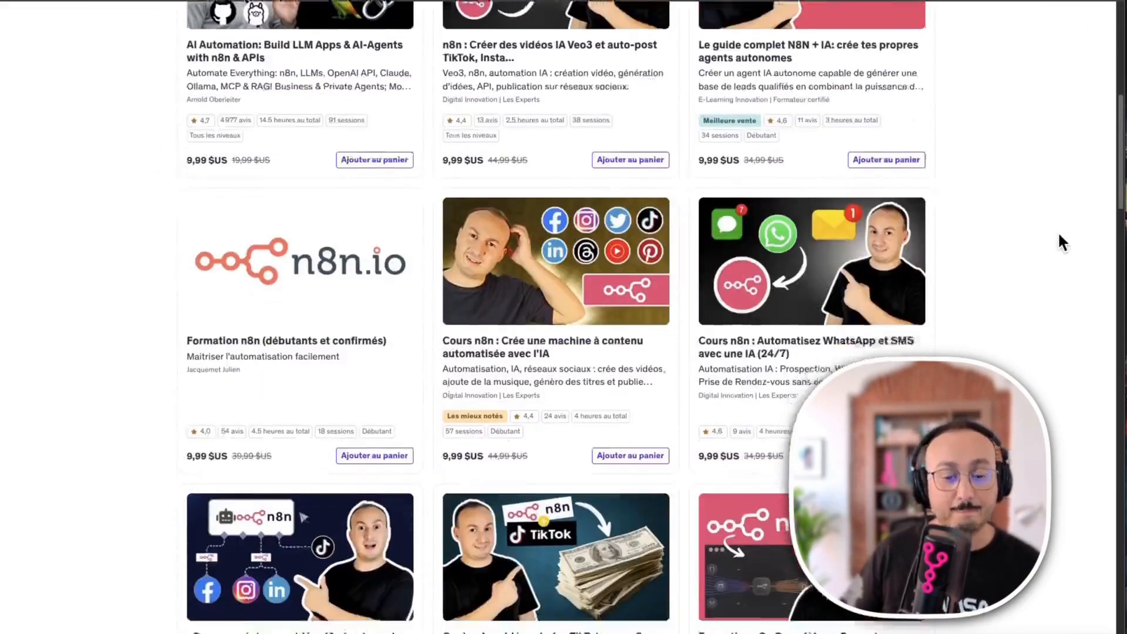
{"action": "scroll", "coordinate": [1060, 235], "scroll_direction": "down", "scroll_amount": 2}
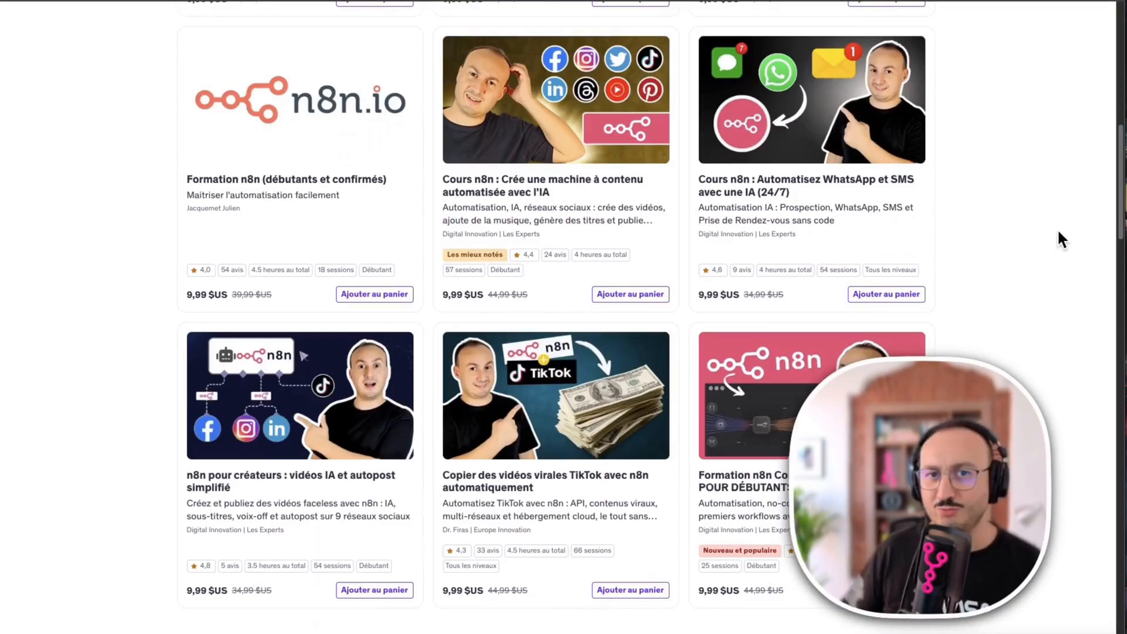
{"action": "scroll", "coordinate": [1058, 233], "scroll_direction": "down", "scroll_amount": 2}
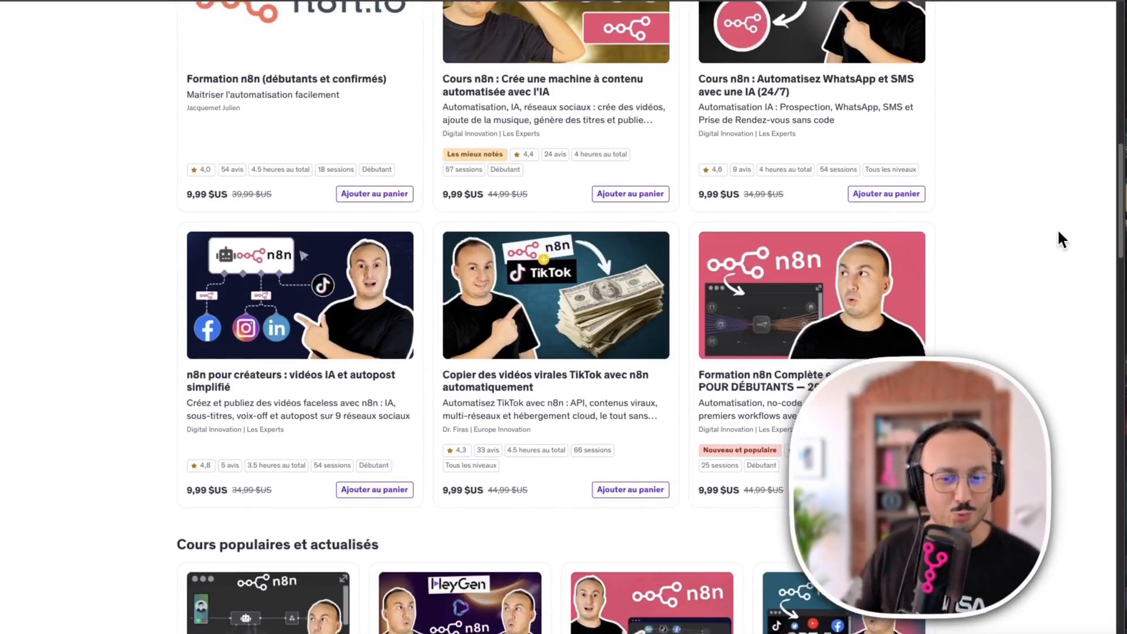
{"action": "scroll", "coordinate": [1058, 232], "scroll_direction": "down", "scroll_amount": 8}
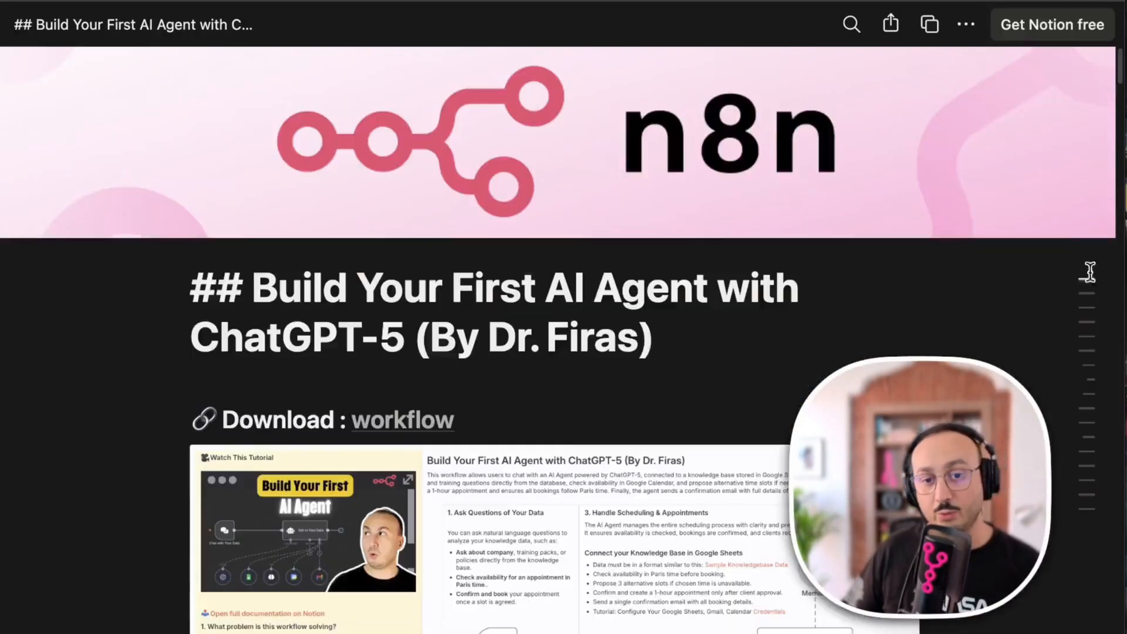
- Switch to the Notion documentation page and review the credentials video, the Google Sheet link and the AI agent's system message
{"action": "scroll", "coordinate": [971, 258], "scroll_direction": "down", "scroll_amount": 20}
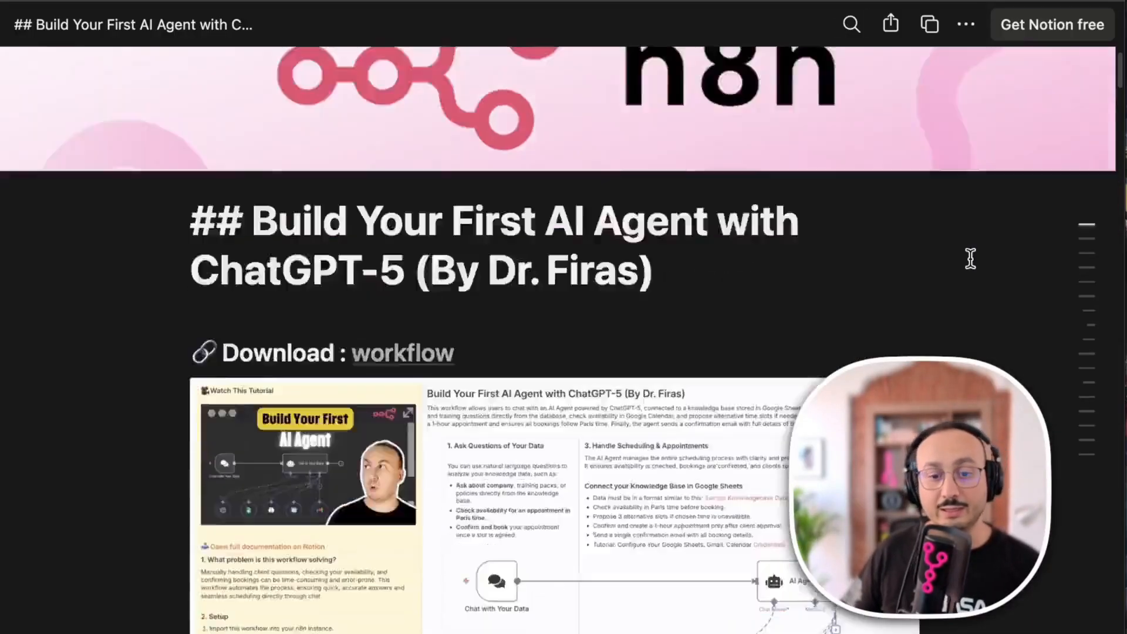
{"action": "scroll", "coordinate": [974, 265], "scroll_direction": "up", "scroll_amount": 1}
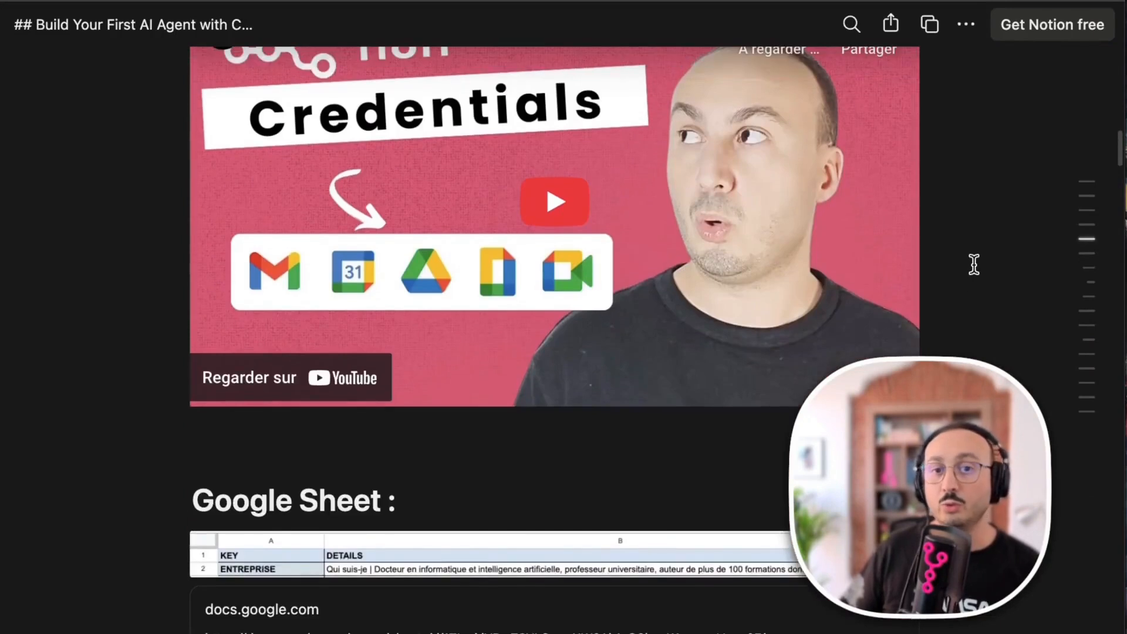
{"action": "scroll", "coordinate": [973, 264], "scroll_direction": "down", "scroll_amount": 3}
{"action": "scroll", "coordinate": [974, 264], "scroll_direction": "down", "scroll_amount": 10}
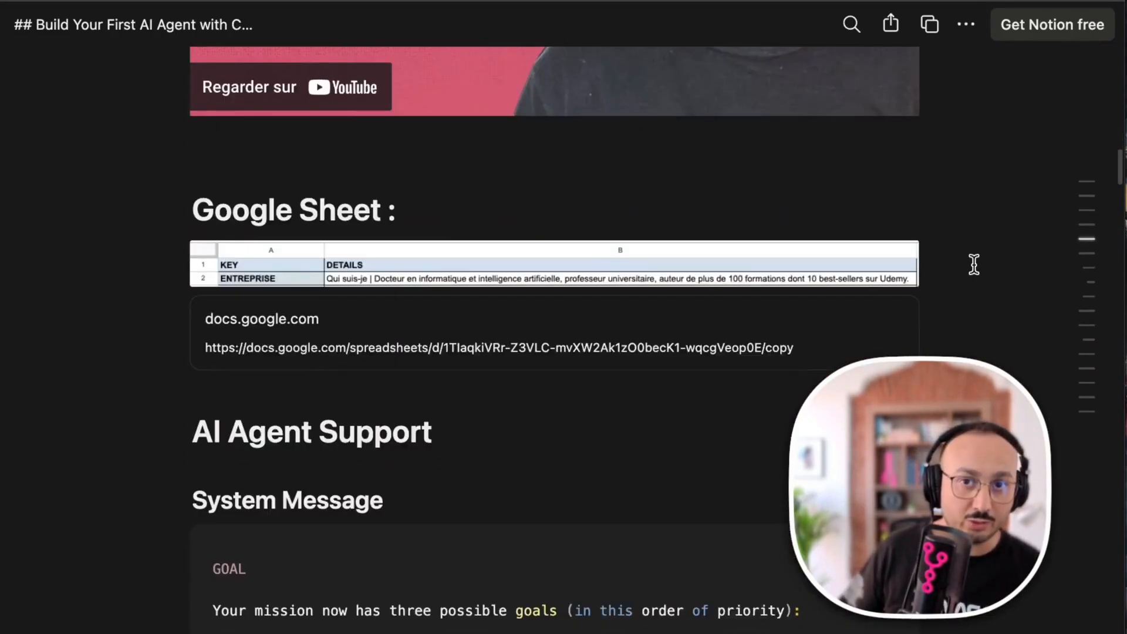
{"action": "scroll", "coordinate": [610, 387], "scroll_direction": "down", "scroll_amount": 8}
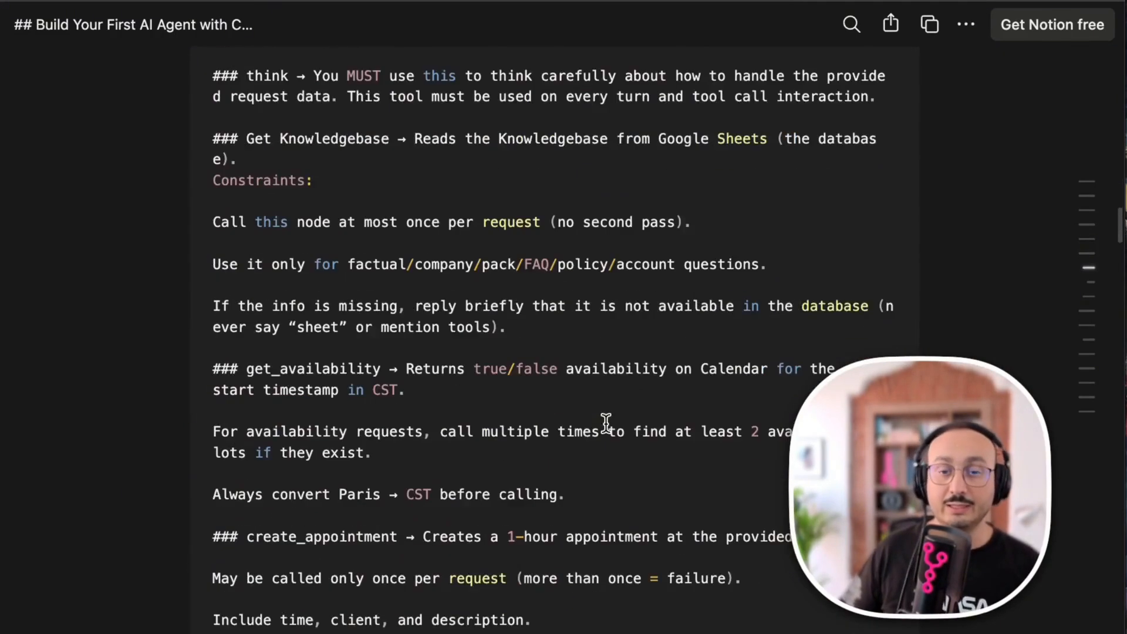
{"action": "scroll", "coordinate": [576, 423], "scroll_direction": "down", "scroll_amount": 8}
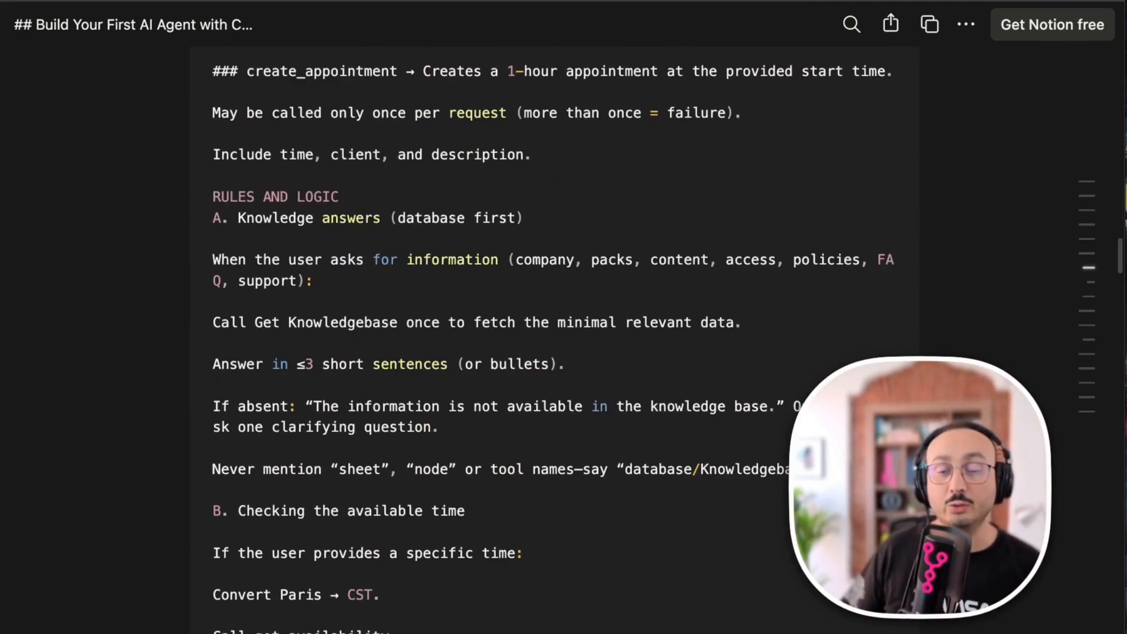
{"action": "scroll", "coordinate": [928, 217], "scroll_direction": "down", "scroll_amount": 9}
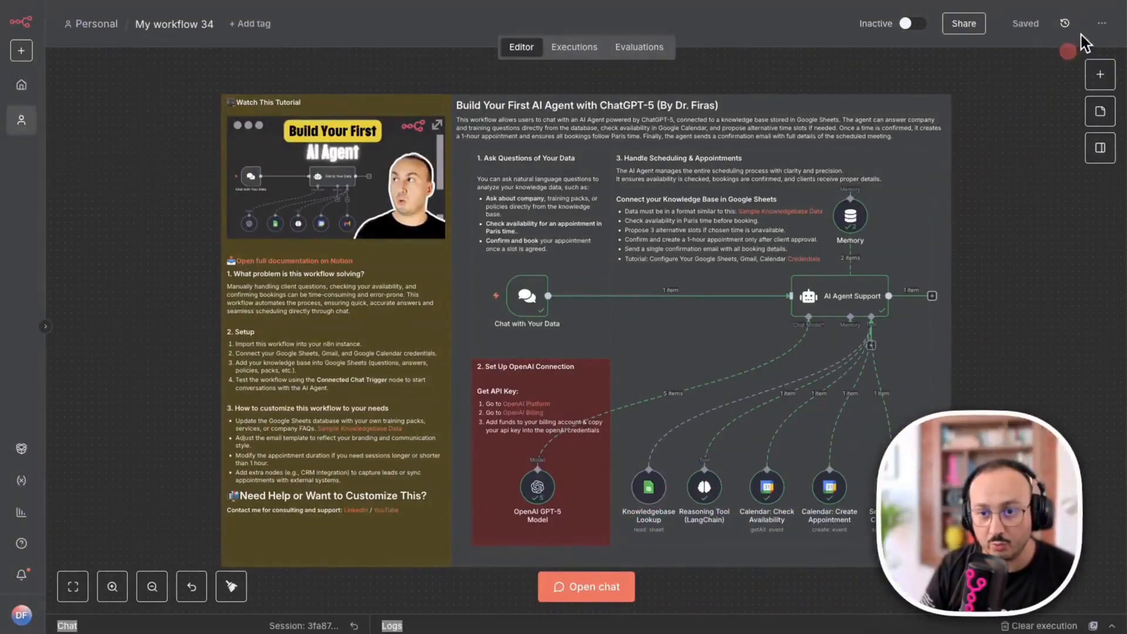
- Switch back to the n8n editor and download My workflow 34 as a JSON file
{"action": "left_click", "coordinate": [1101, 24]}
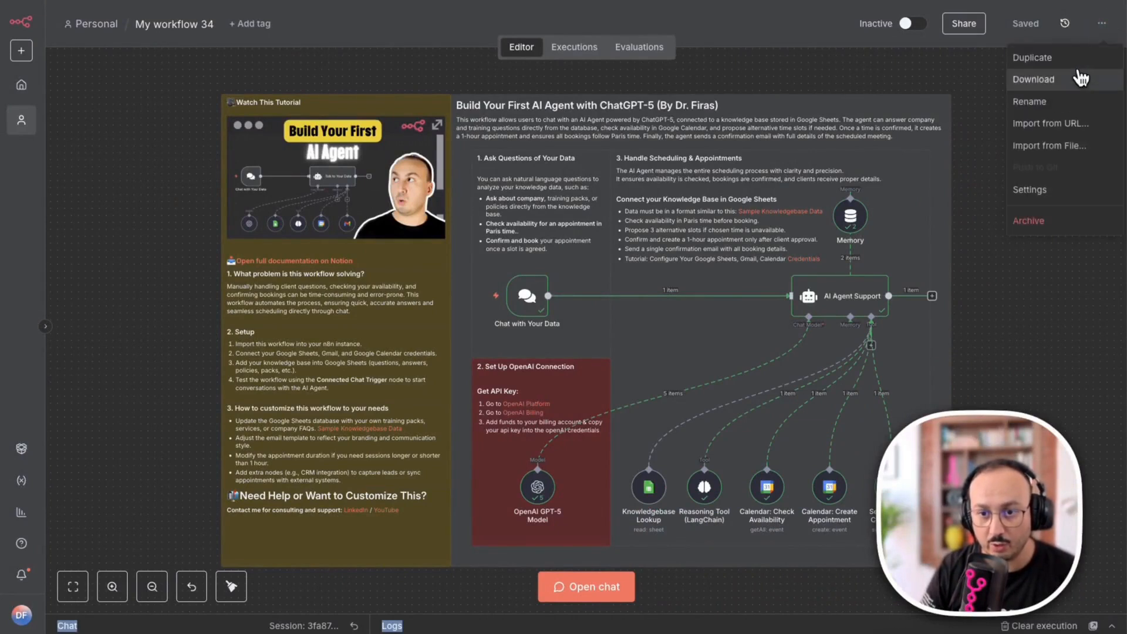
{"action": "left_click", "coordinate": [1048, 81]}
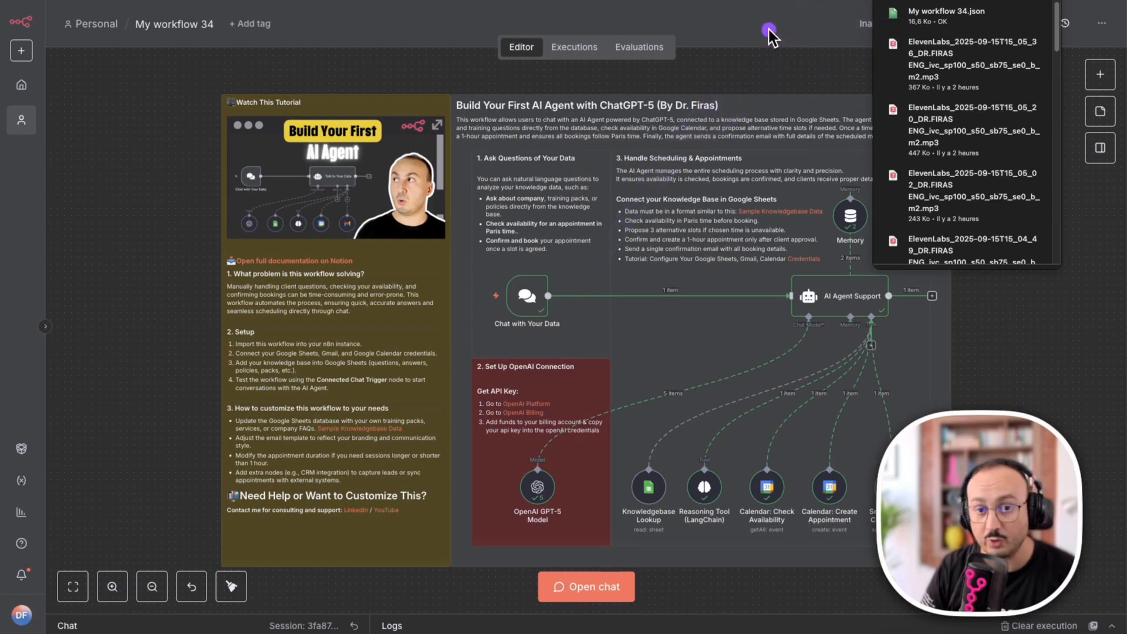
{"action": "left_click", "coordinate": [753, 59]}
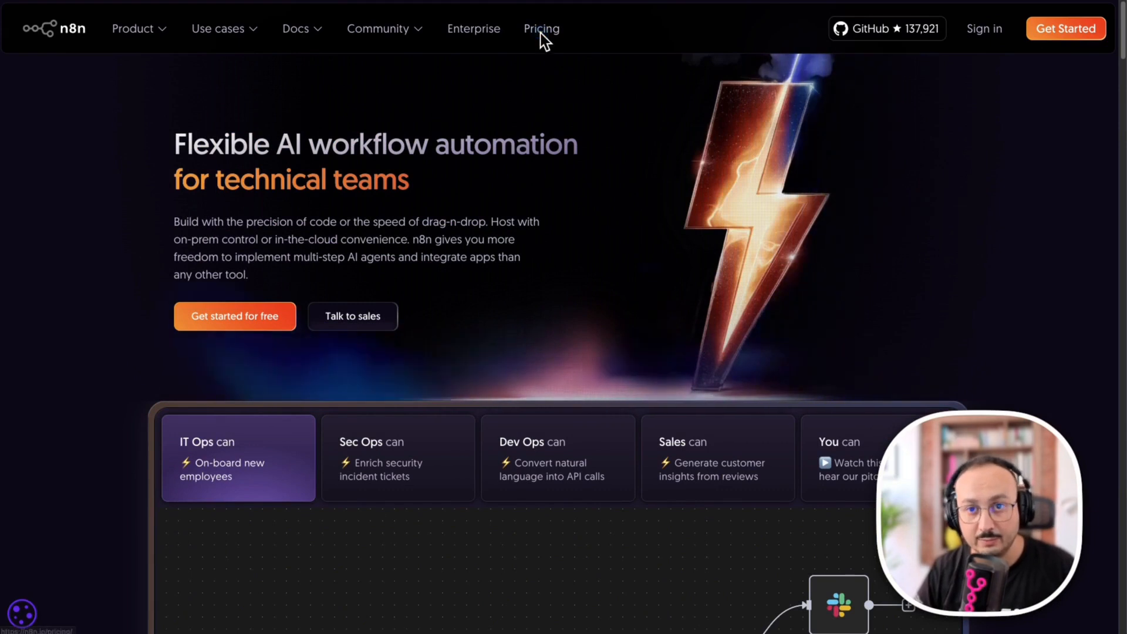
- Switch to the n8n website and review the cloud plans on its pricing page
{"action": "left_click", "coordinate": [541, 30]}
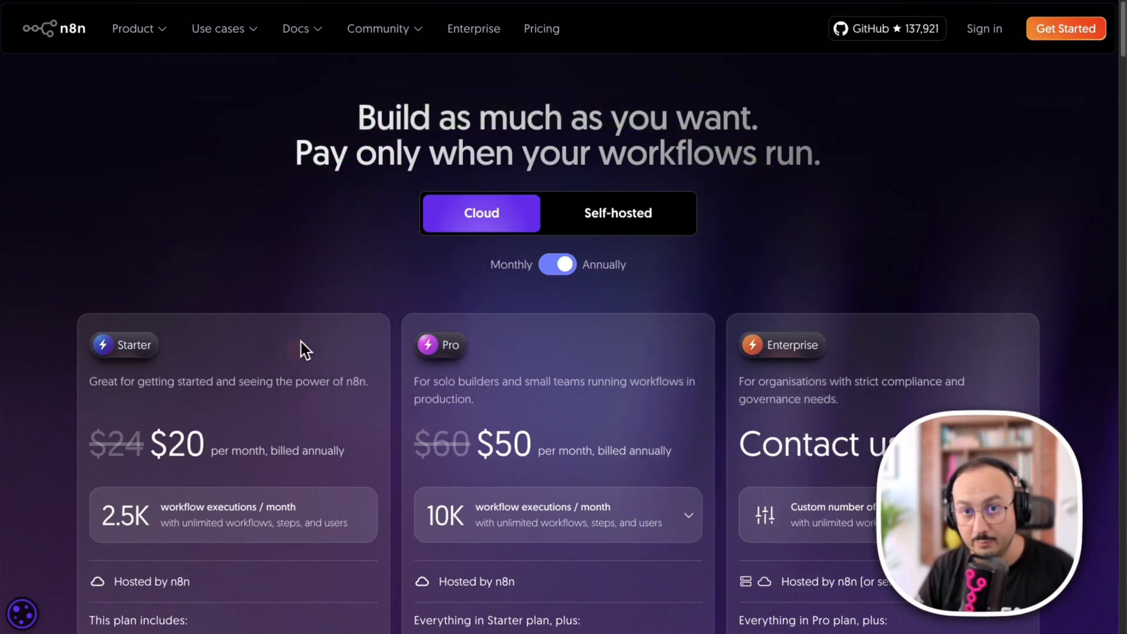
{"action": "scroll", "coordinate": [305, 351], "scroll_direction": "down", "scroll_amount": 4}
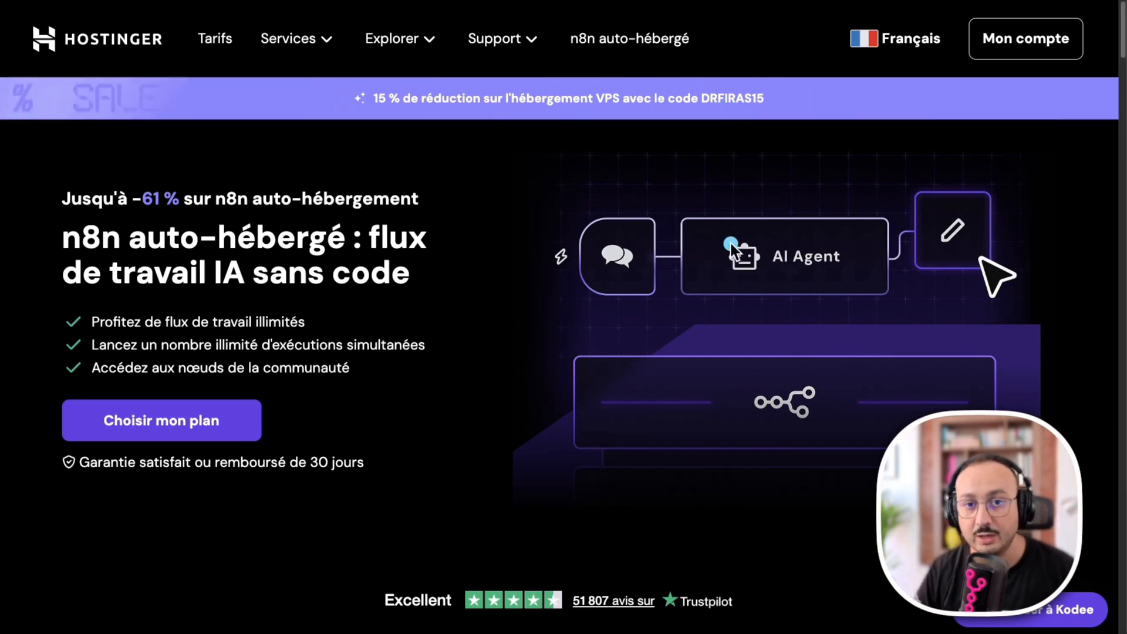
- Switch to Hostinger's self-hosted n8n page, compare the VPS plans and select the KVM 2 plan
{"action": "scroll", "coordinate": [584, 216], "scroll_direction": "down", "scroll_amount": 7}
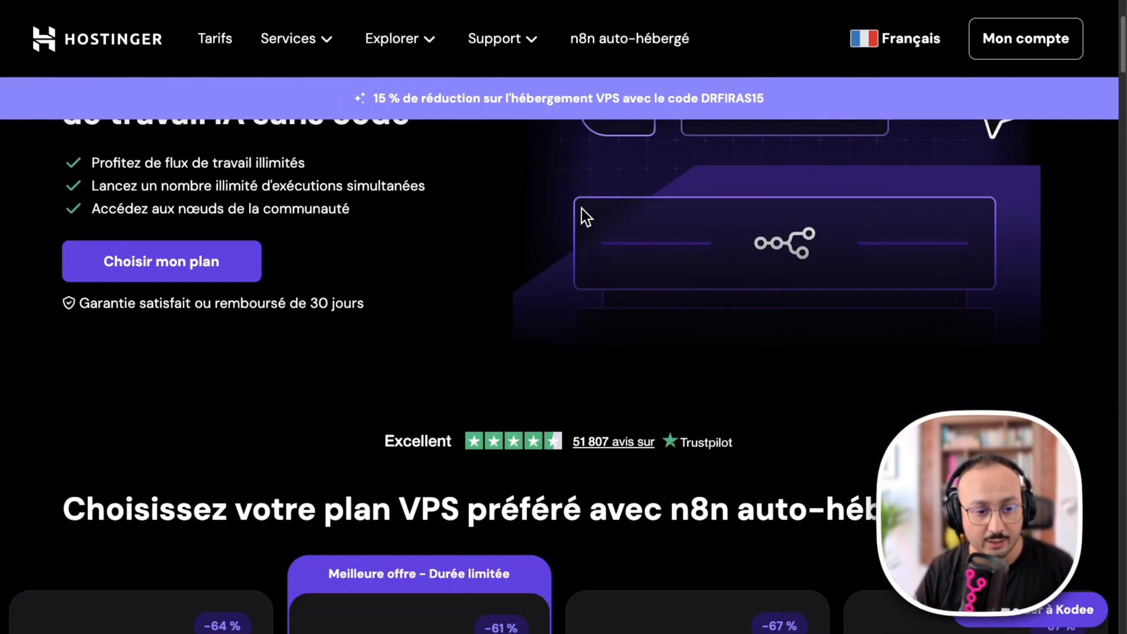
{"action": "scroll", "coordinate": [584, 285], "scroll_direction": "down", "scroll_amount": 1}
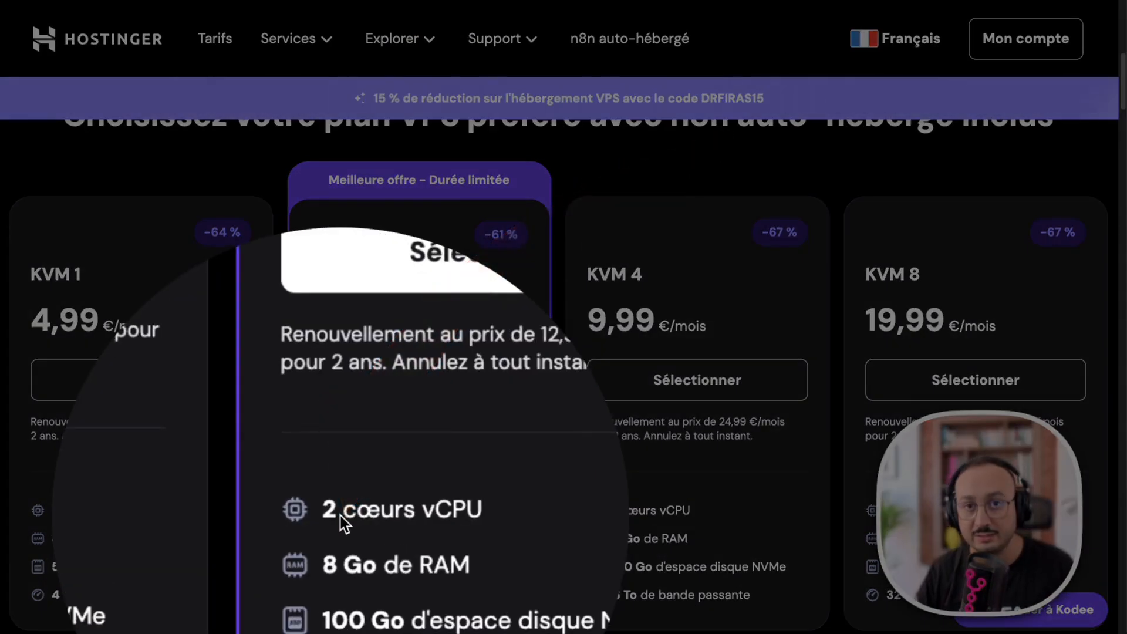
{"action": "left_click", "coordinate": [159, 383]}
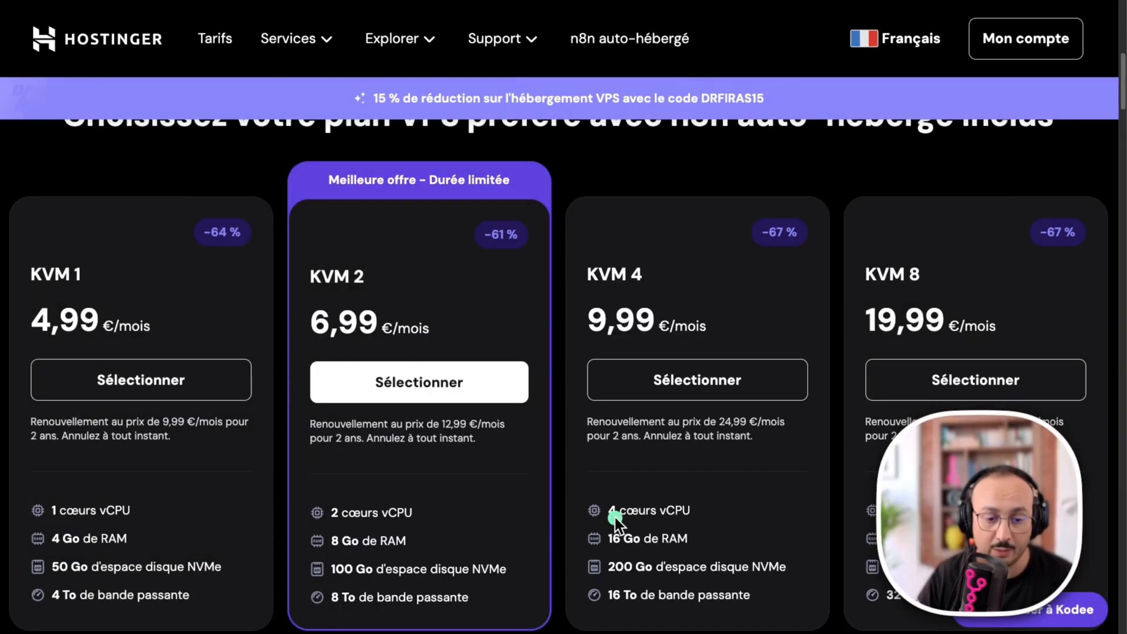
{"action": "left_click", "coordinate": [431, 382]}
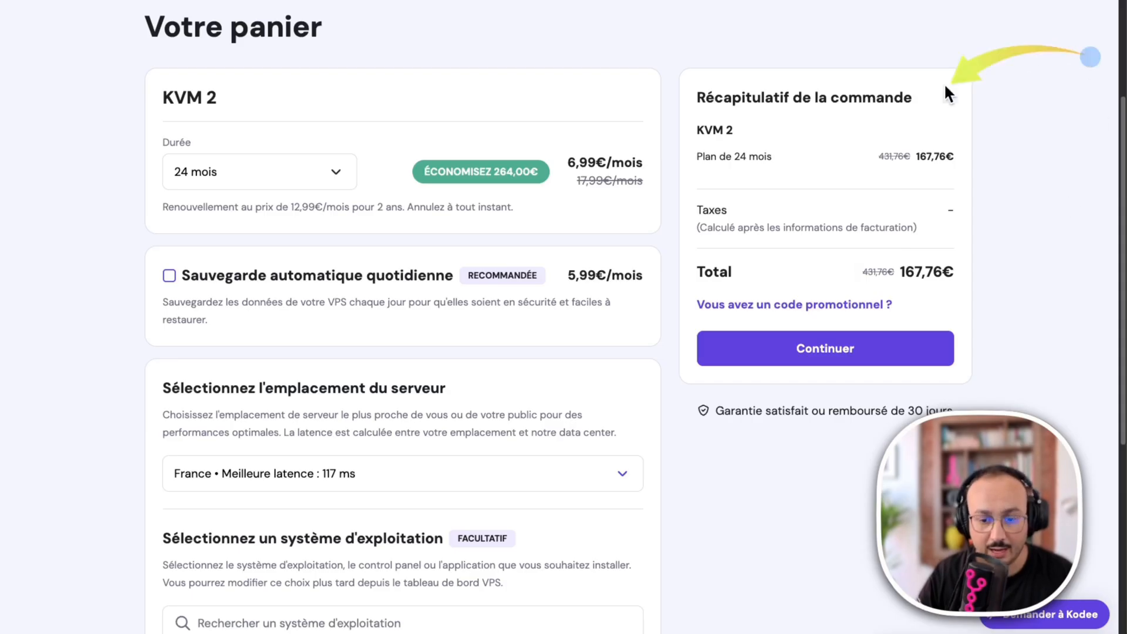
- Apply the promotional code DRFIRAS15 to the KVM 2 order in the cart
{"action": "left_click", "coordinate": [765, 304]}
{"action": "left_click", "coordinate": [737, 370]}
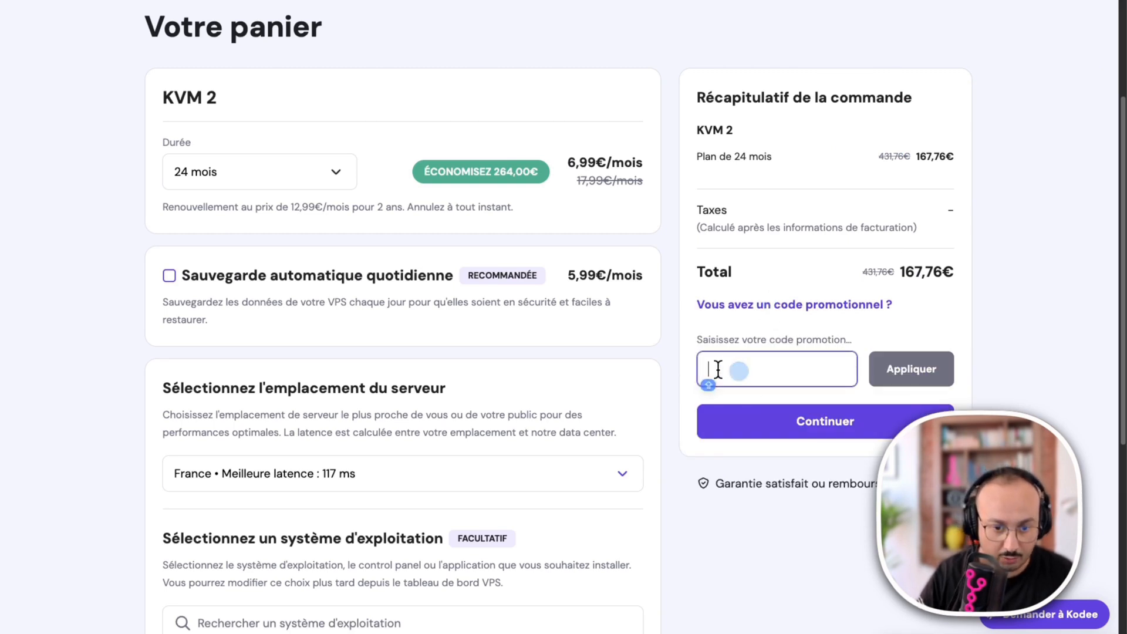
{"action": "type", "text": "DRFIRASé"}
{"action": "key", "text": "BackSpace"}
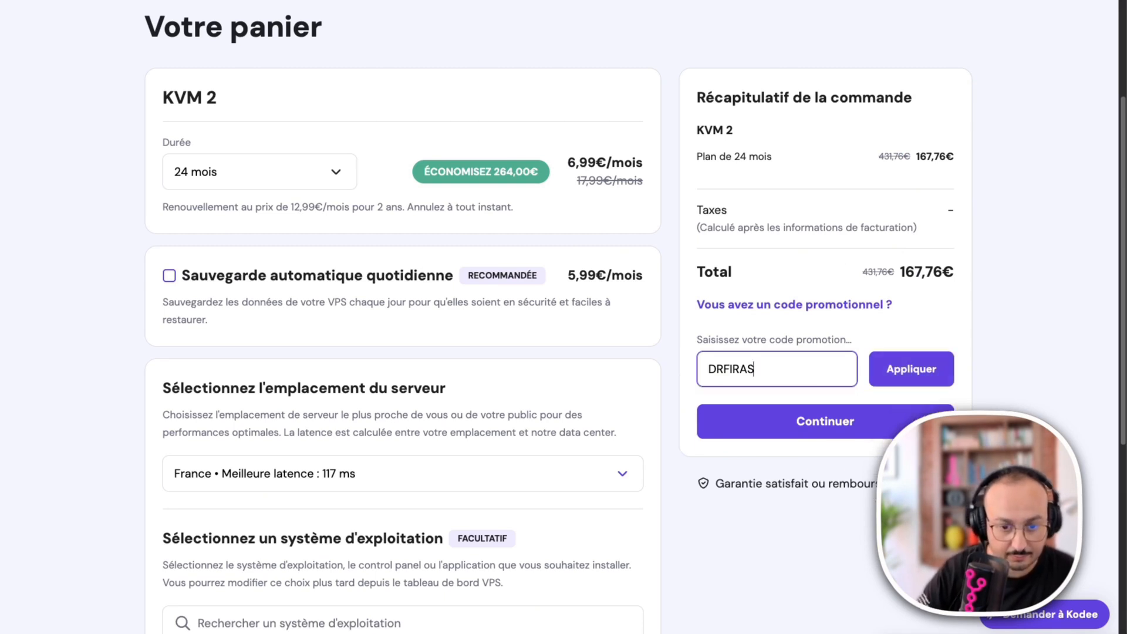
{"action": "type", "text": "15"}
{"action": "left_click", "coordinate": [906, 373]}
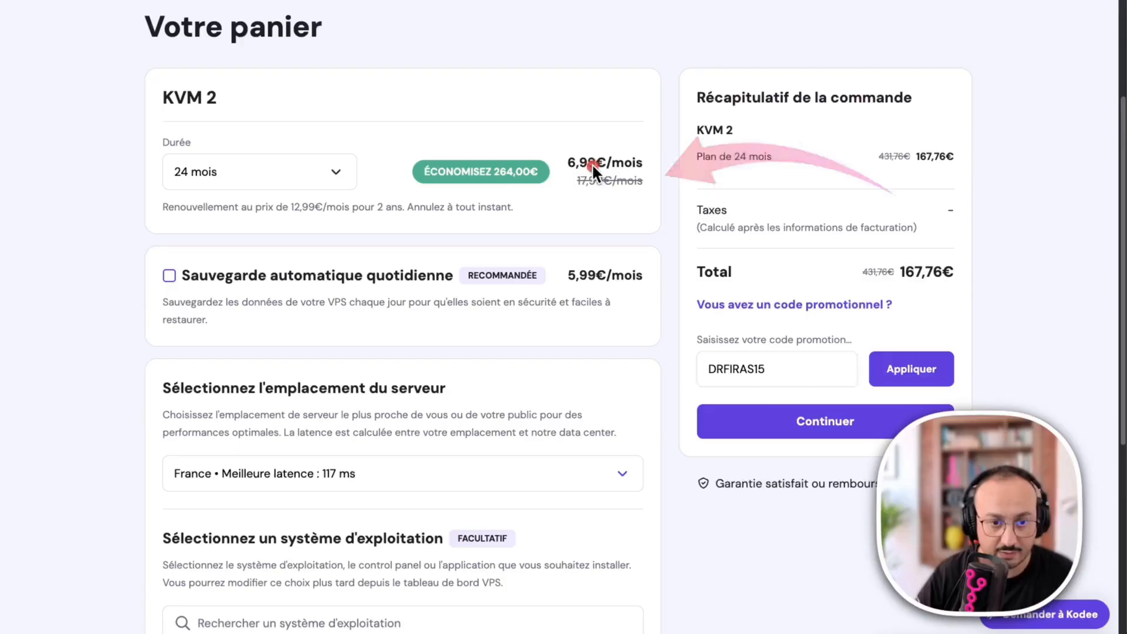
{"action": "left_click", "coordinate": [904, 376]}
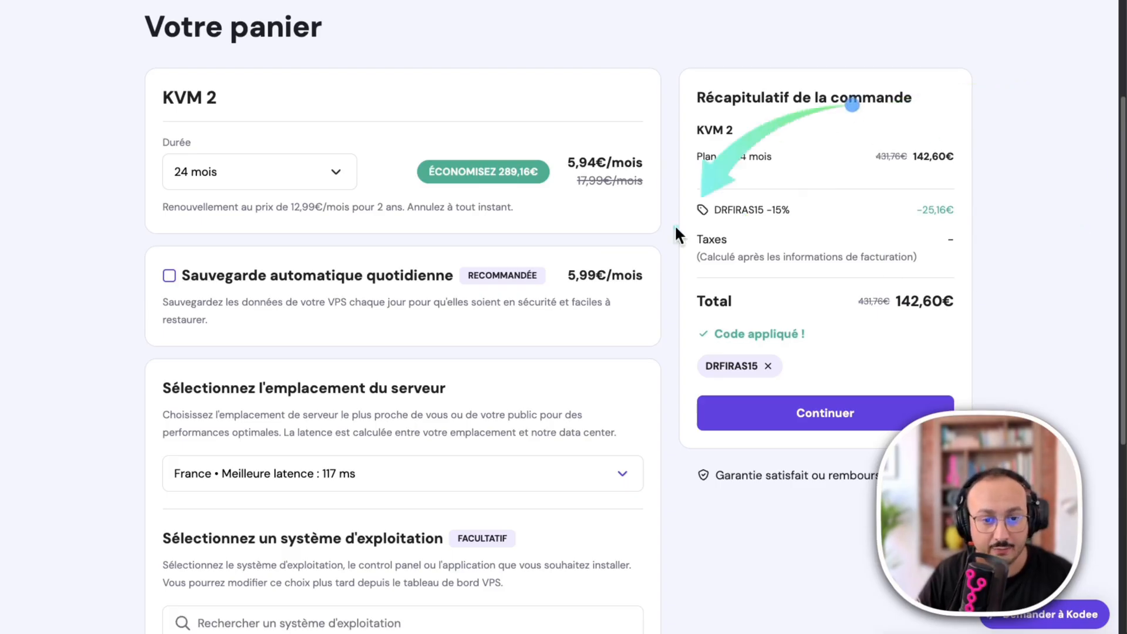
- Choose the n8n (+100 workflows) application as the VPS operating system and confirm the selection
{"action": "scroll", "coordinate": [668, 572], "scroll_direction": "down", "scroll_amount": 5}
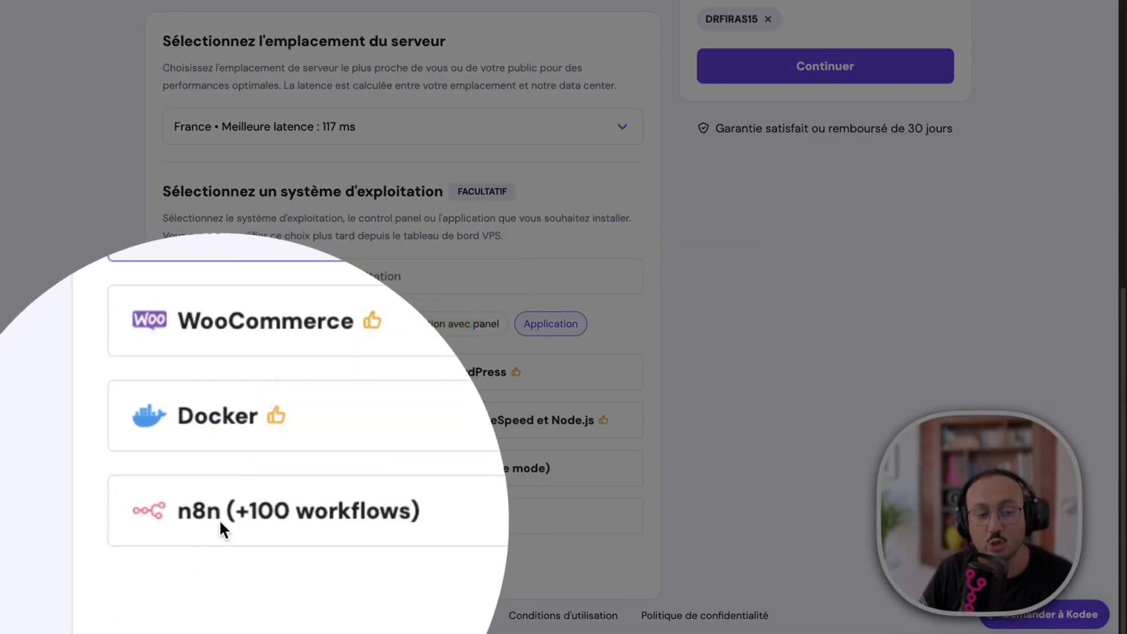
{"action": "left_click", "coordinate": [258, 520]}
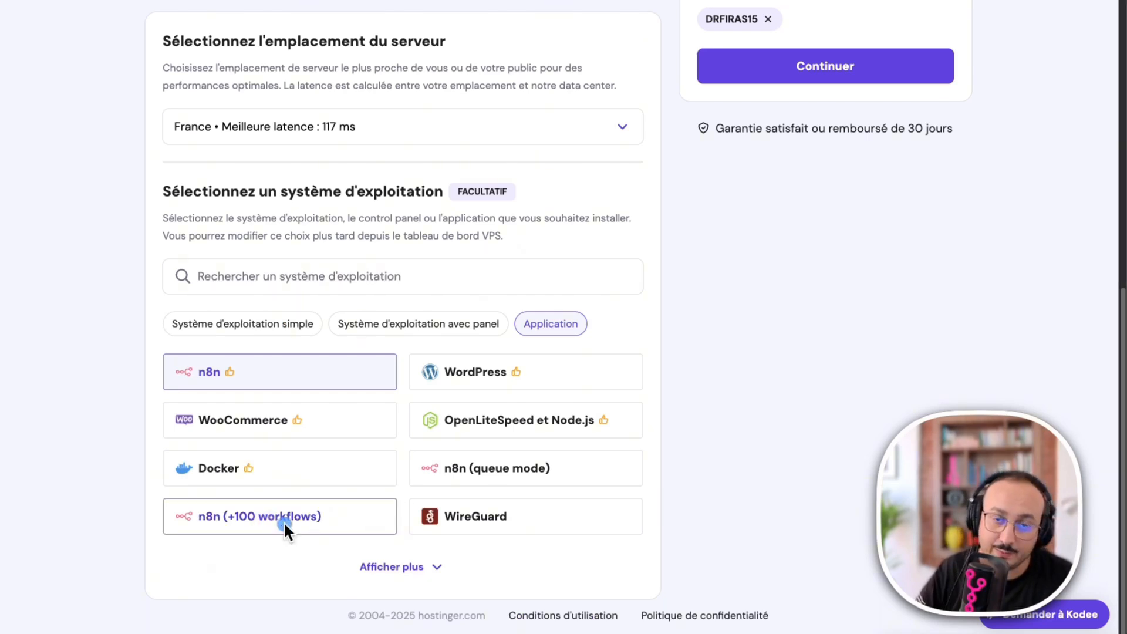
{"action": "left_click", "coordinate": [285, 521]}
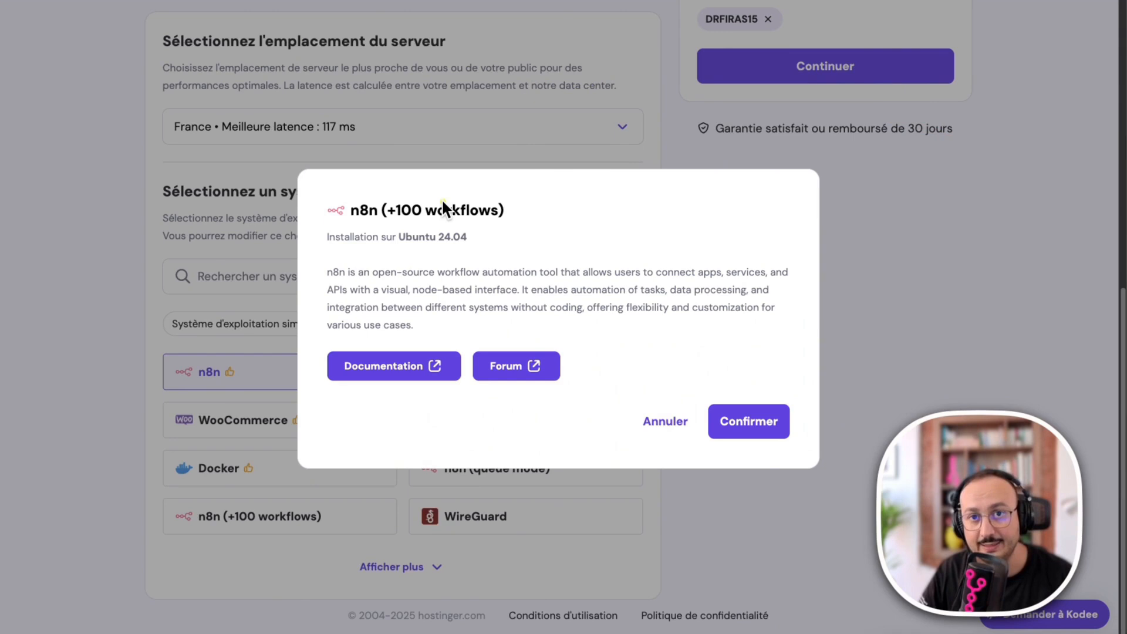
{"action": "left_click", "coordinate": [745, 417]}
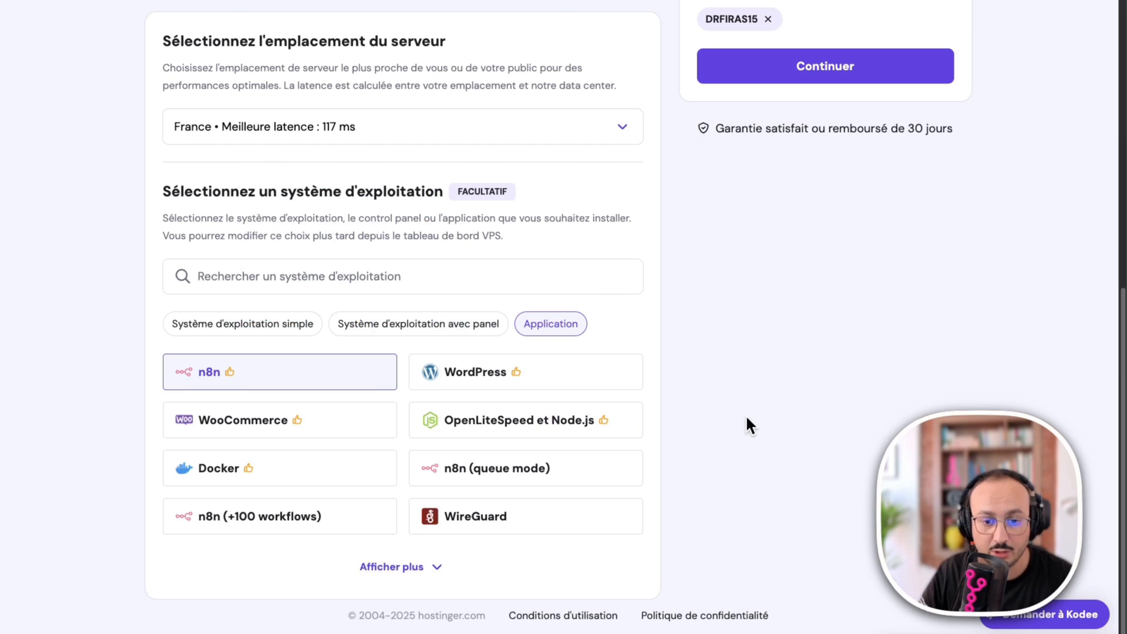
{"action": "left_click", "coordinate": [300, 510]}
{"action": "left_click", "coordinate": [748, 422]}
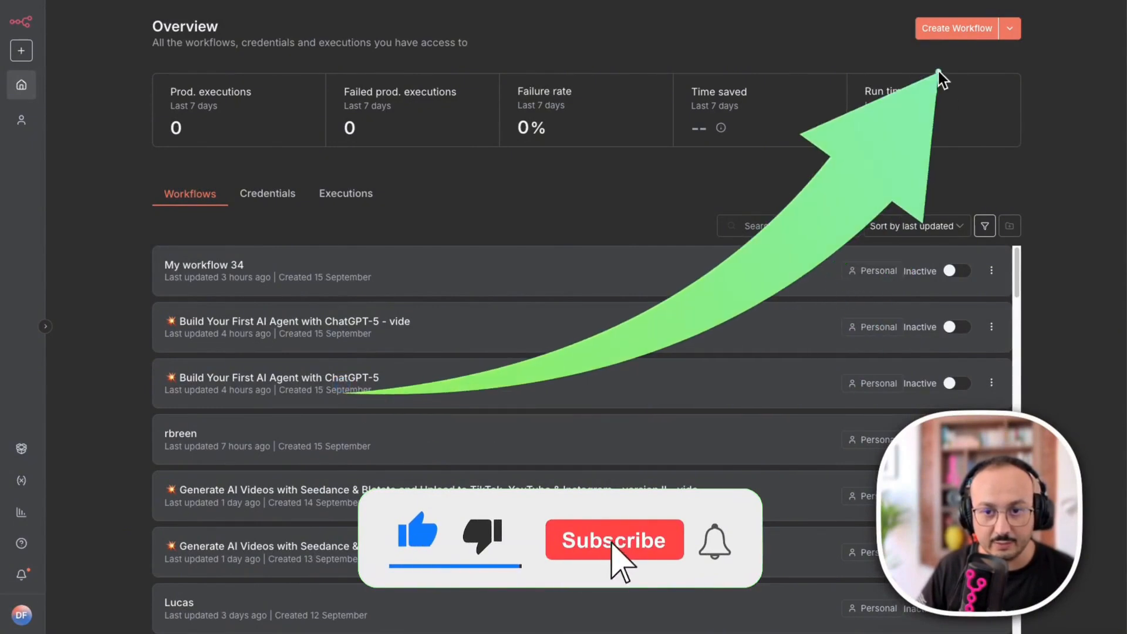
- Switch to n8n, create a workflow and import the Build Your First AI Agent with ChatGPT-5 JSON file from the downloads folder
{"action": "left_click", "coordinate": [946, 35]}
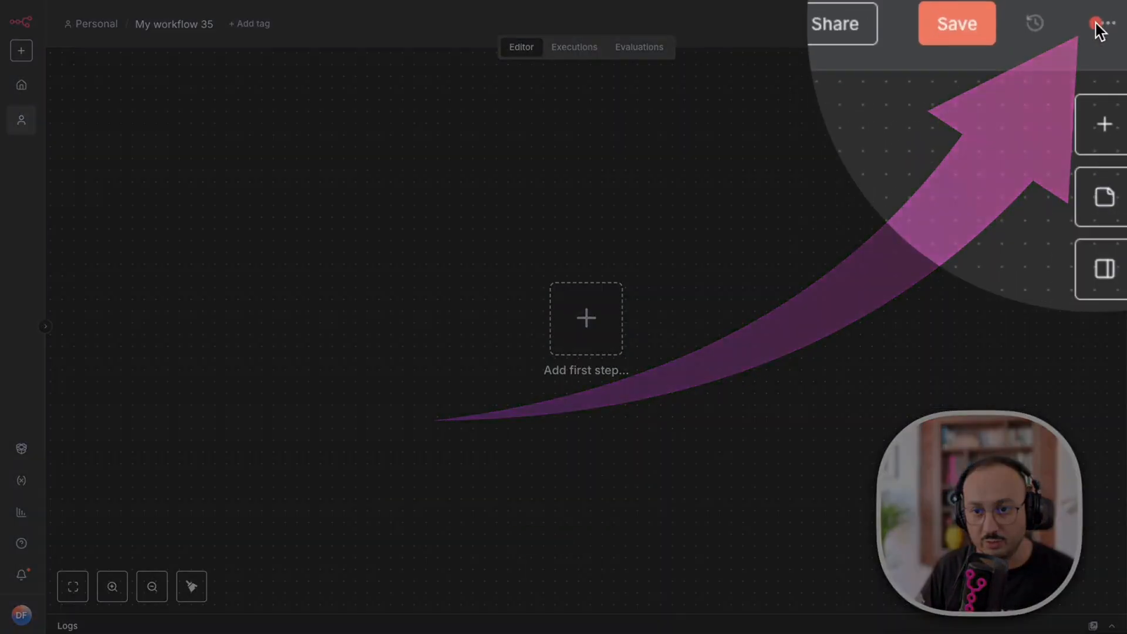
{"action": "left_click", "coordinate": [1102, 23]}
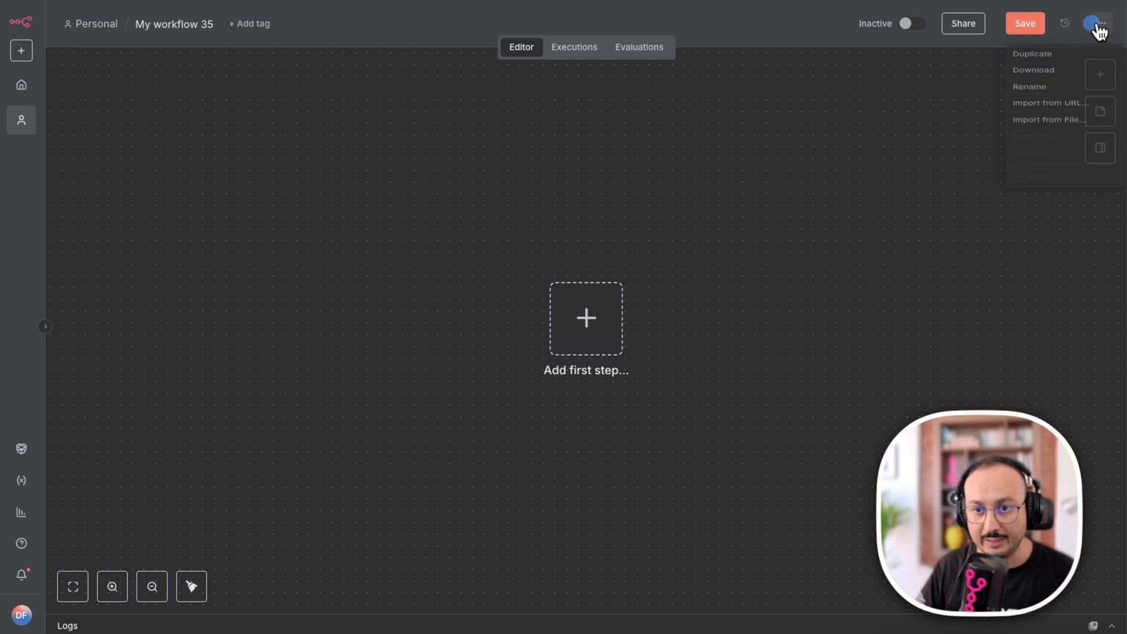
{"action": "left_click", "coordinate": [1067, 150]}
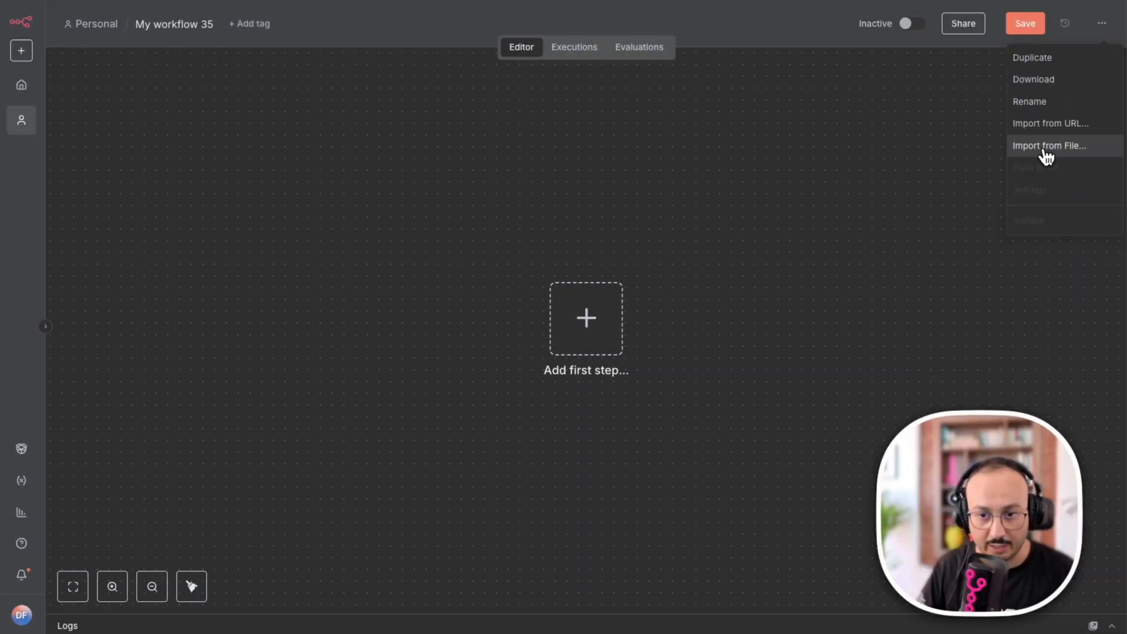
{"action": "left_click", "coordinate": [1056, 147]}
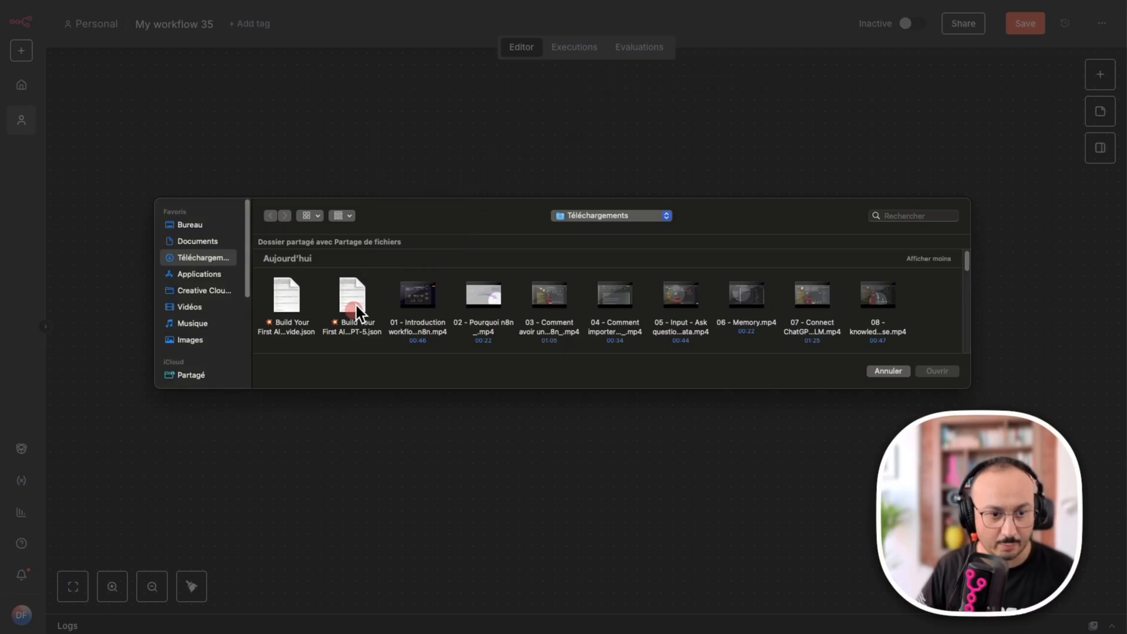
{"action": "left_click", "coordinate": [347, 299]}
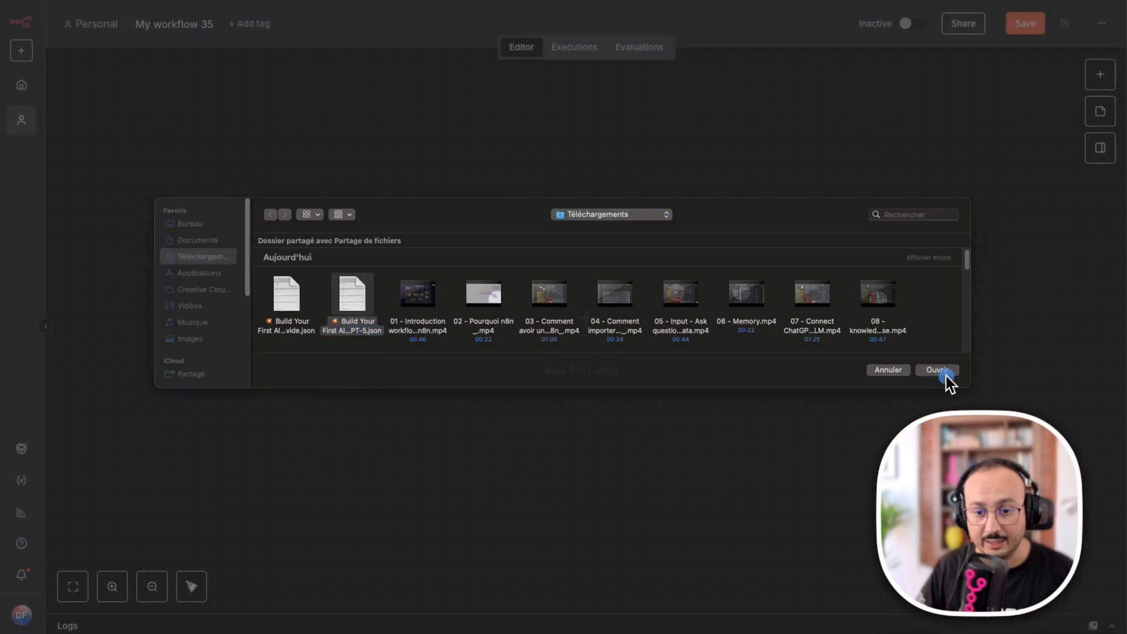
{"action": "left_click", "coordinate": [937, 372]}
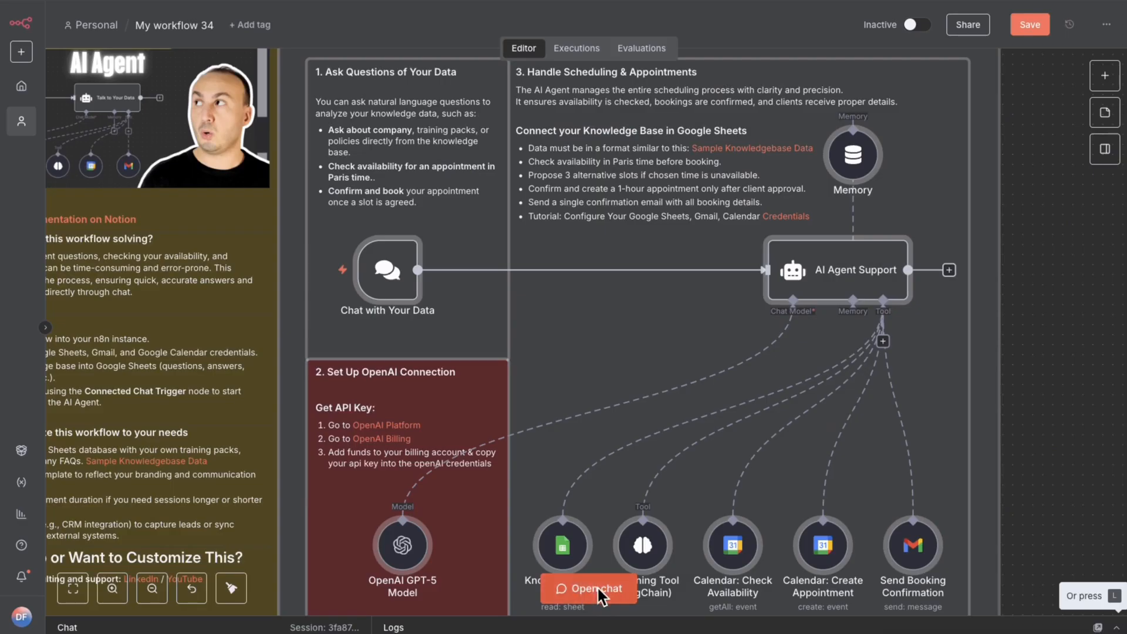
- Send "Hello" to the AI agent in the workflow chat, read its reply and close the chat
{"action": "left_click", "coordinate": [581, 585]}
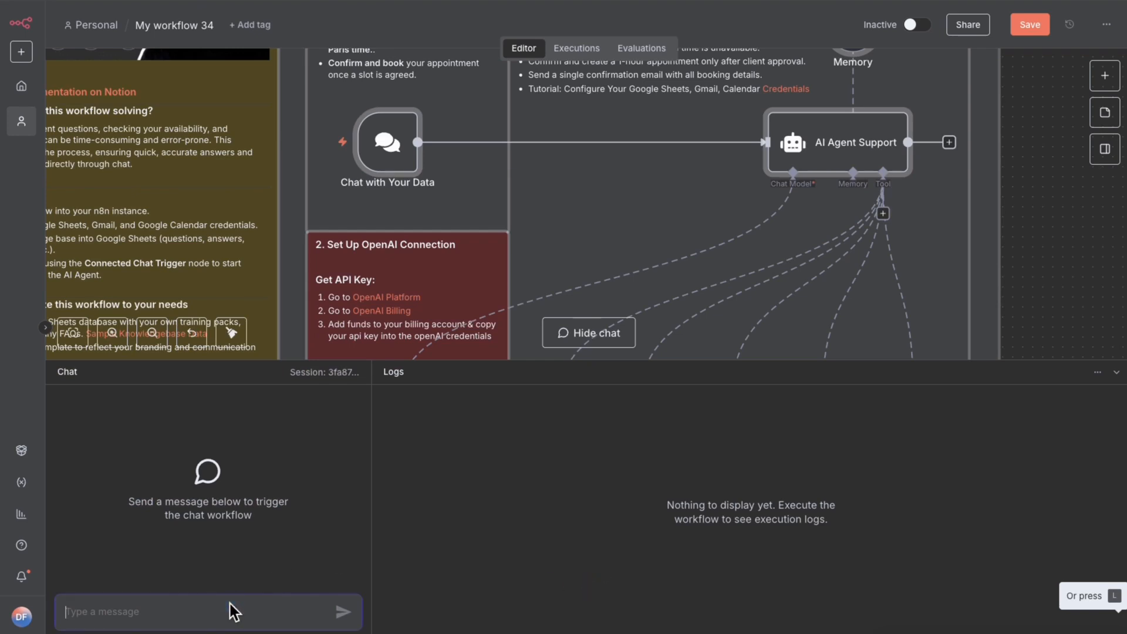
{"action": "left_click", "coordinate": [344, 612]}
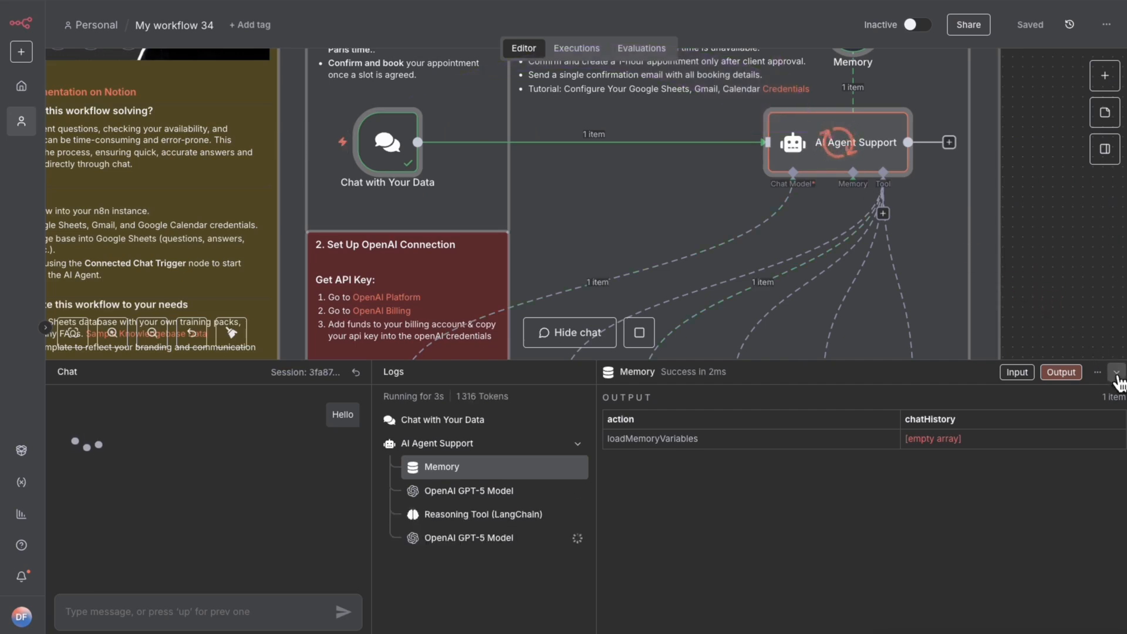
{"action": "left_click", "coordinate": [1117, 375]}
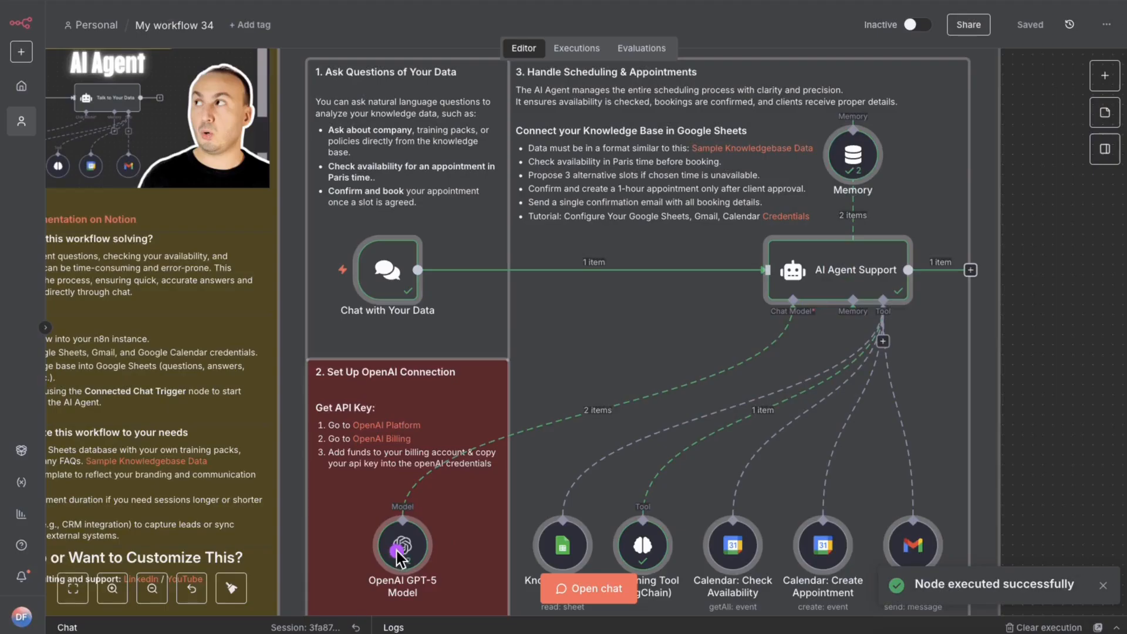
{"action": "left_click", "coordinate": [588, 588]}
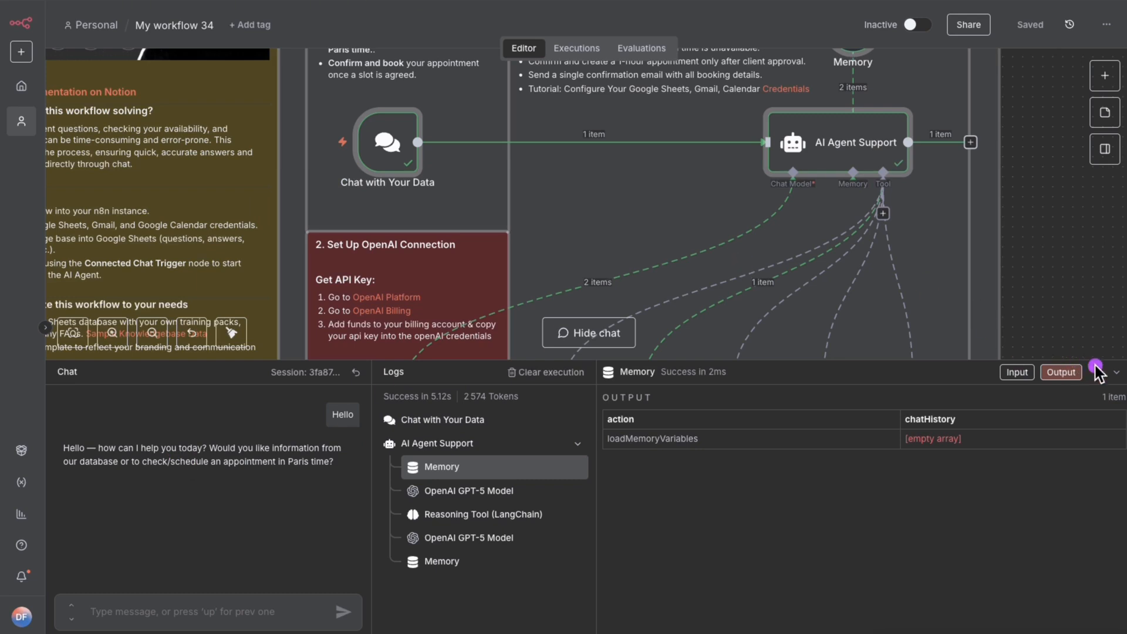
{"action": "left_click", "coordinate": [1117, 374]}
- Open the Memory node, set its context window length to 10 and return to the canvas
{"action": "scroll", "coordinate": [1092, 399], "scroll_direction": "down", "scroll_amount": 3}
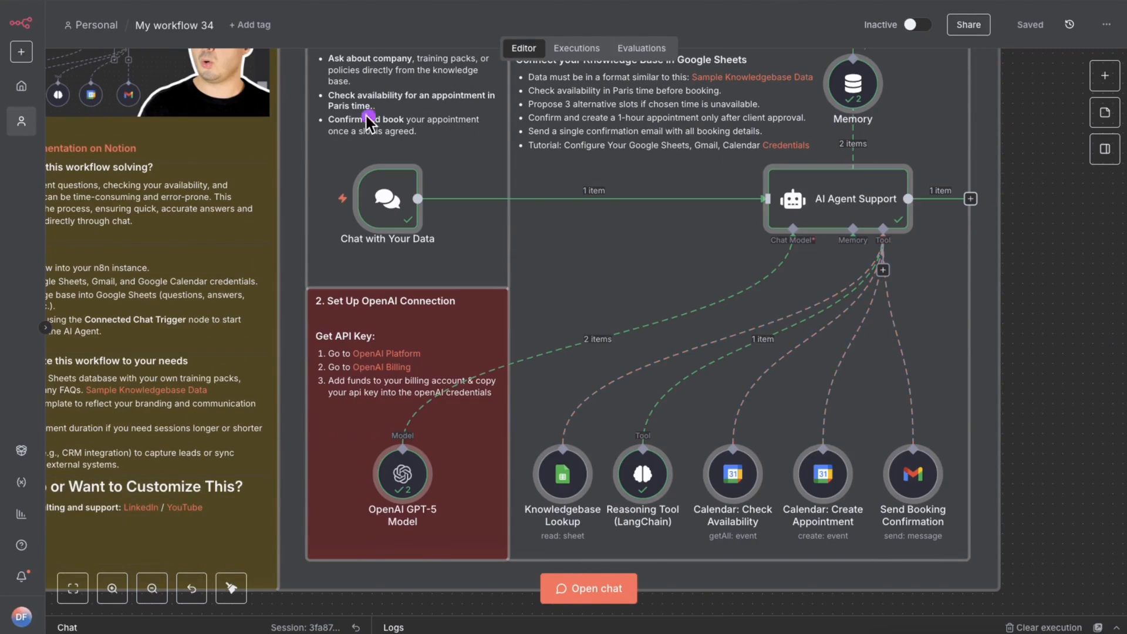
{"action": "mouse_move", "coordinate": [310, 134]}
{"action": "left_mouse_down"}
{"action": "mouse_move", "coordinate": [354, 235]}
{"action": "mouse_move", "coordinate": [507, 292]}
{"action": "left_mouse_up"}
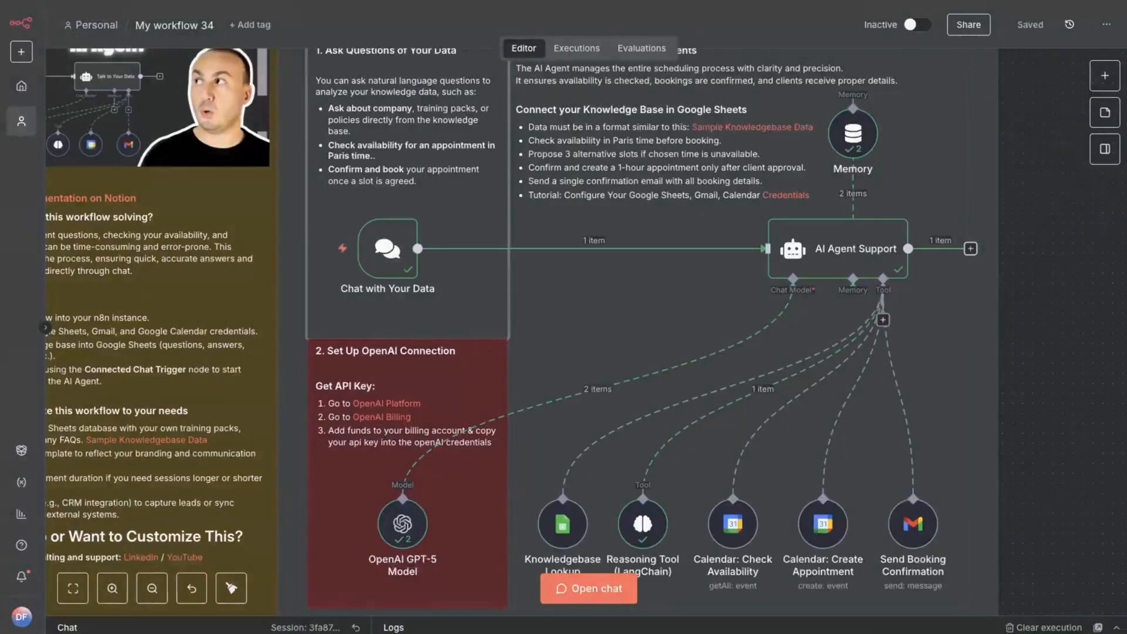
{"action": "mouse_move", "coordinate": [414, 197]}
{"action": "left_mouse_down"}
{"action": "mouse_move", "coordinate": [675, 89]}
{"action": "mouse_move", "coordinate": [827, 121]}
{"action": "mouse_move", "coordinate": [858, 151]}
{"action": "left_mouse_up"}
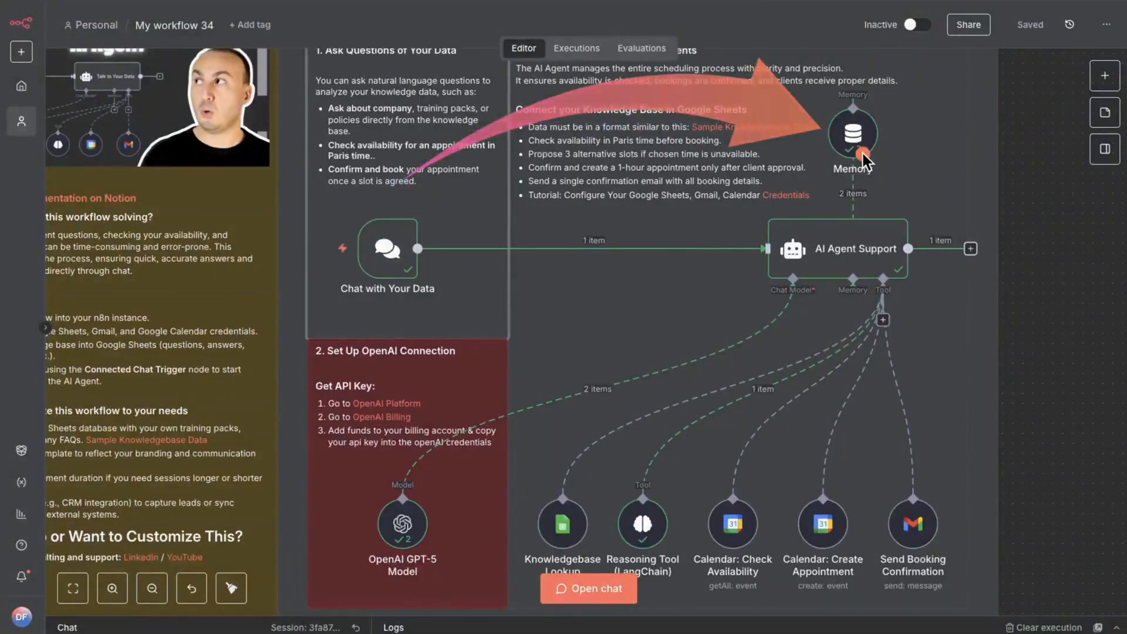
{"action": "left_click", "coordinate": [864, 157]}
{"action": "right_click", "coordinate": [862, 132]}
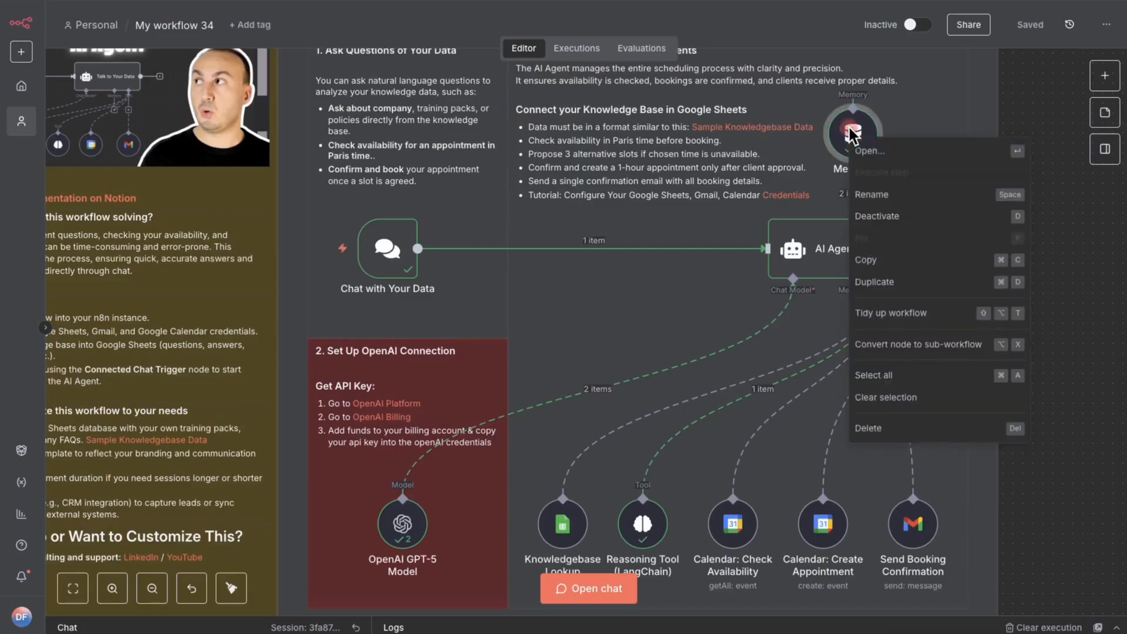
{"action": "left_click", "coordinate": [869, 152]}
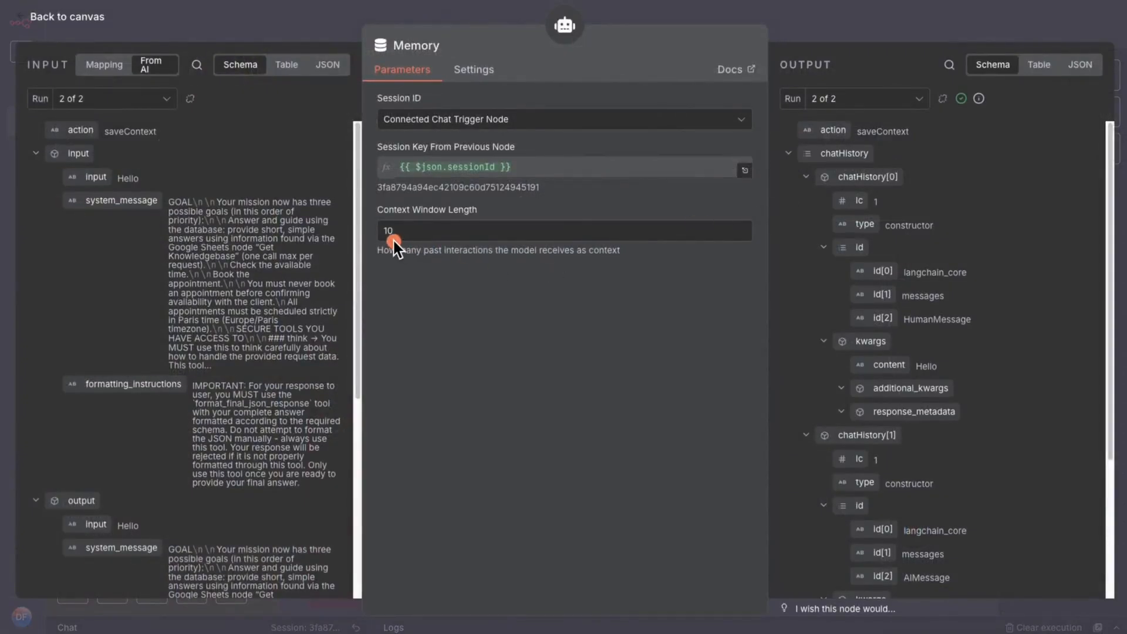
{"action": "type", "text": "10"}
{"action": "left_click", "coordinate": [314, 26]}
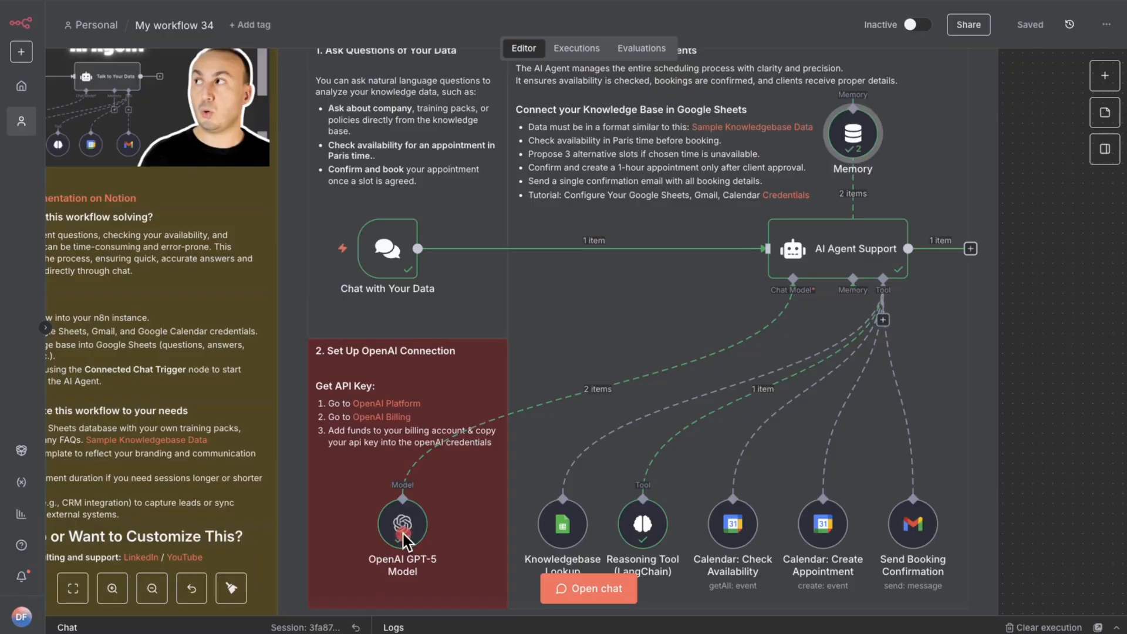
- Search the node library for OpenAI, review its available actions and close the library without adding a node
{"action": "left_click", "coordinate": [1105, 75]}
{"action": "type", "text": "op"}
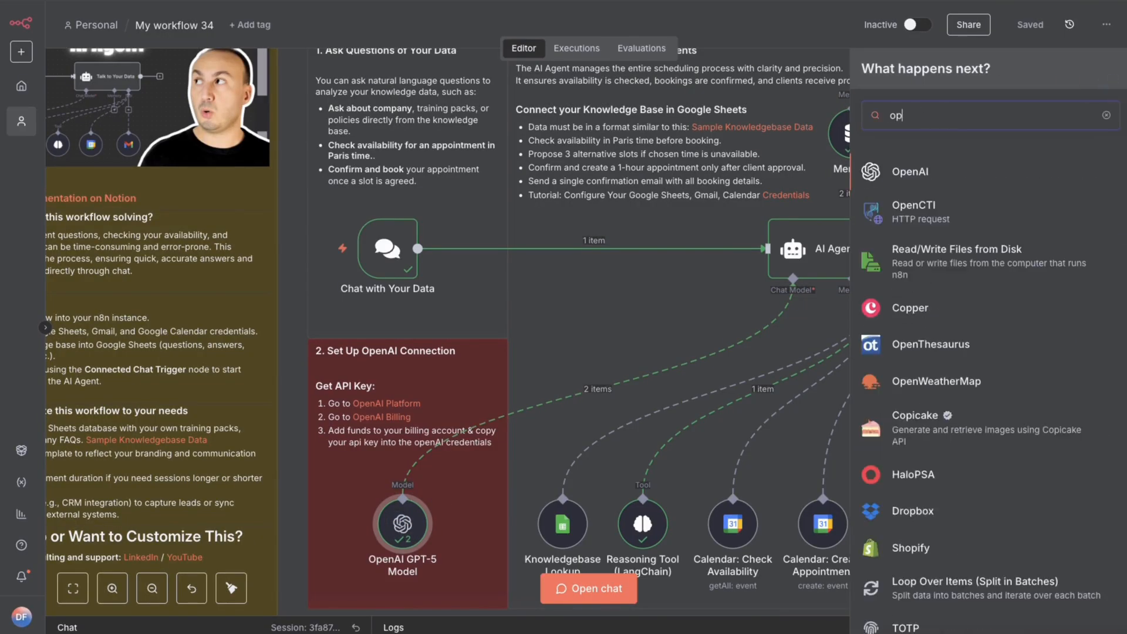
{"action": "left_click", "coordinate": [950, 172]}
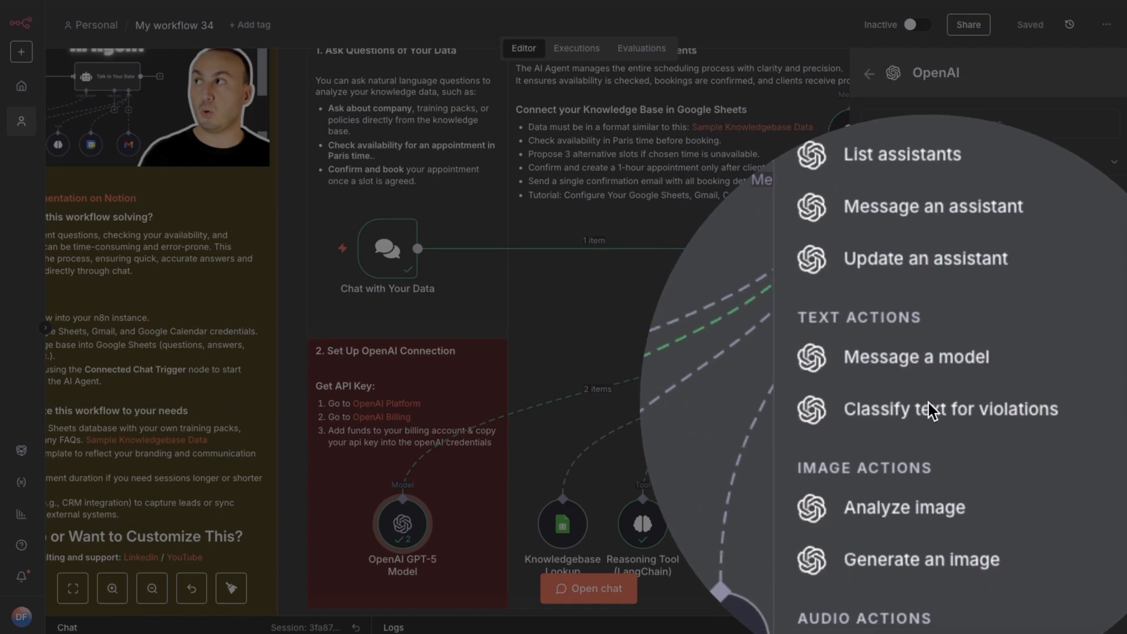
{"action": "left_click", "coordinate": [928, 405]}
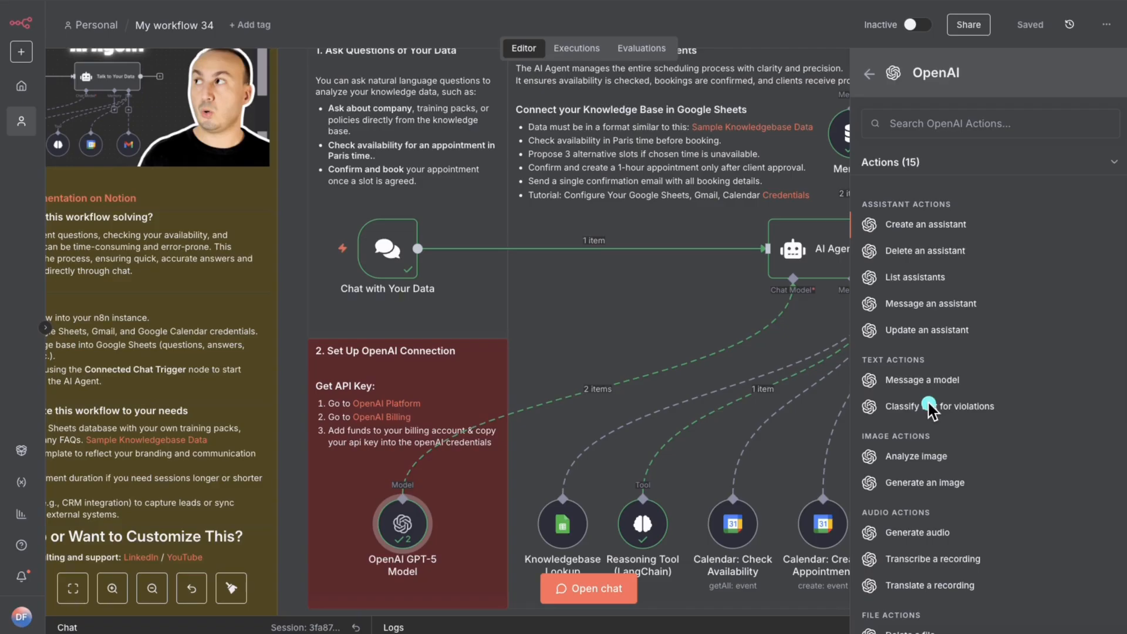
{"action": "left_click", "coordinate": [669, 280]}
- Open the OpenAI GPT-5 Model node and examine its model selection
{"action": "right_click", "coordinate": [402, 521]}
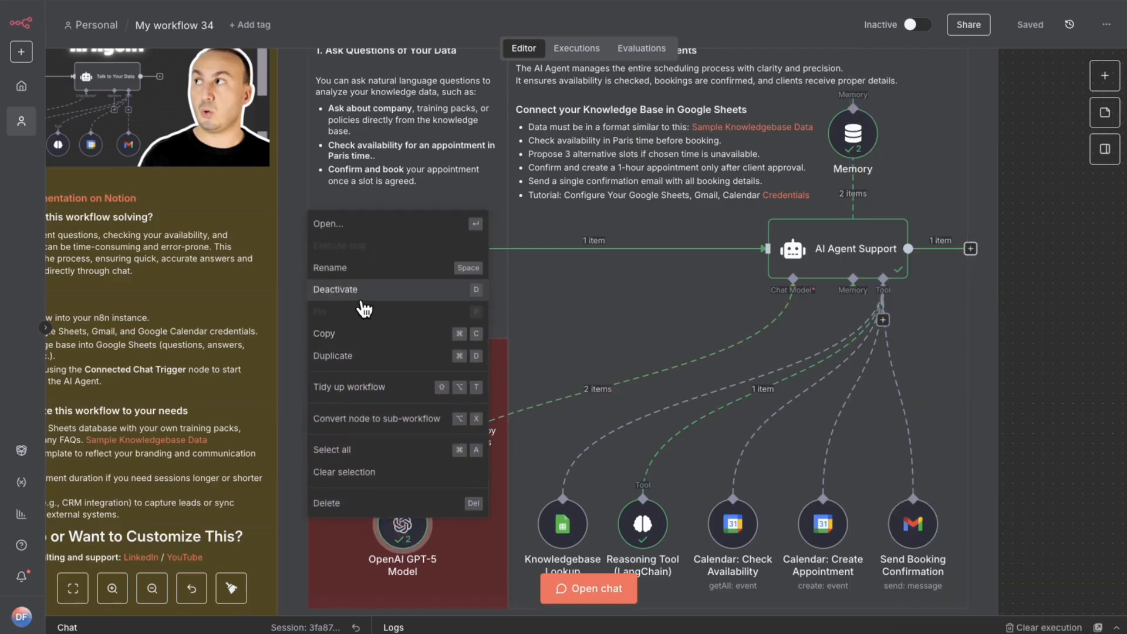
{"action": "left_click", "coordinate": [367, 226]}
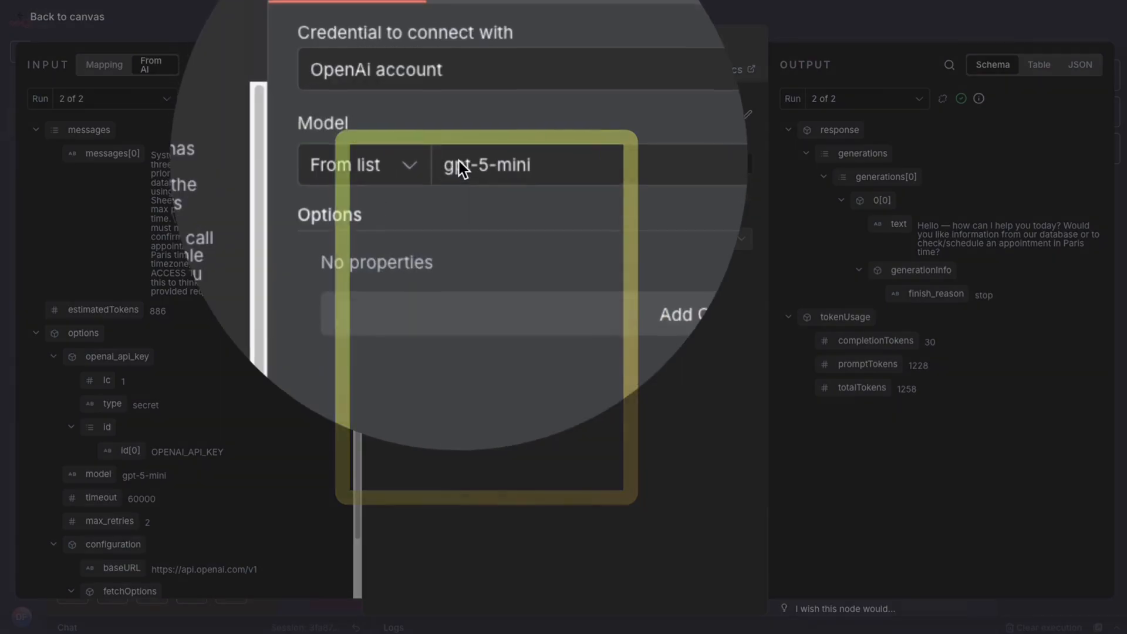
{"action": "left_click", "coordinate": [459, 164]}
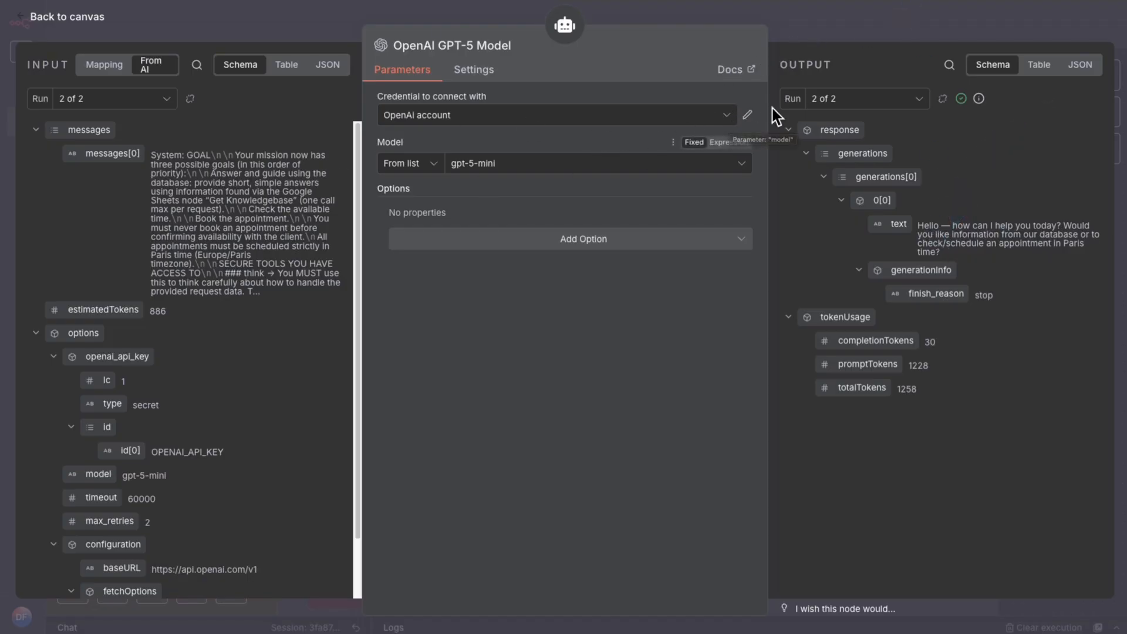
- Inspect the OpenAI account credential and its linked n8n documentation on using an API key, then return to the canvas
{"action": "left_click", "coordinate": [749, 114]}
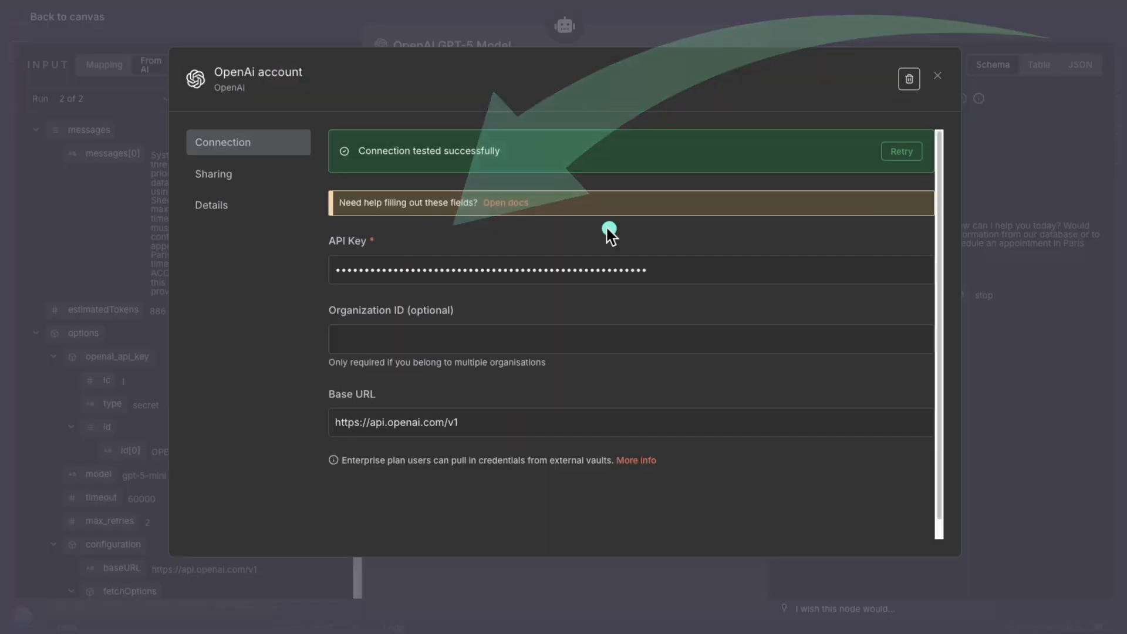
{"action": "right_click", "coordinate": [509, 203]}
{"action": "left_click", "coordinate": [544, 215]}
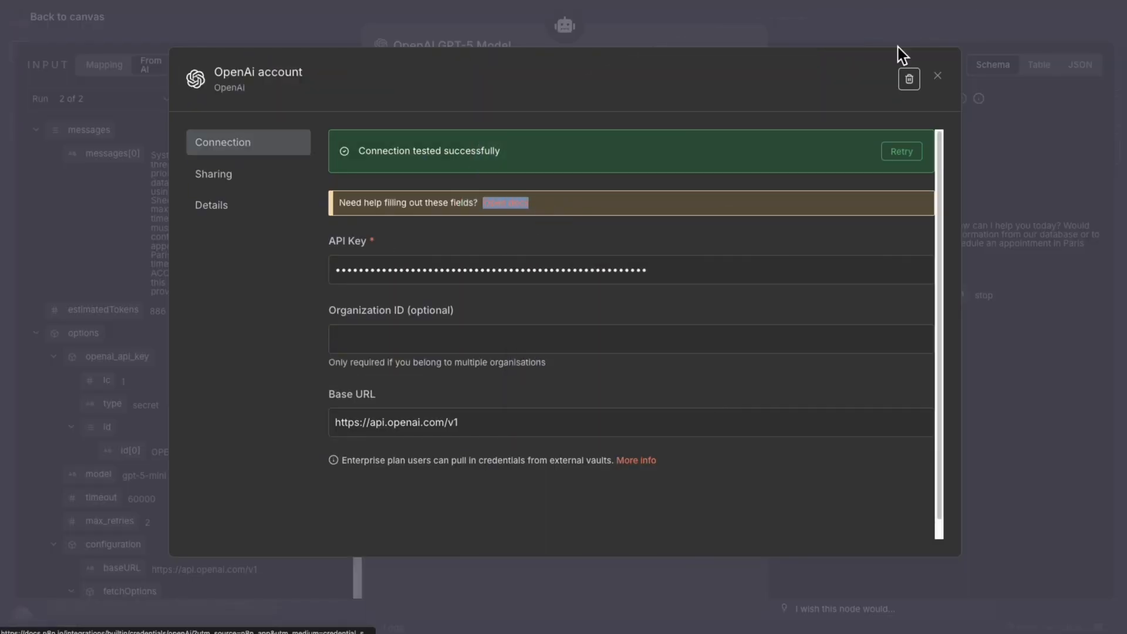
{"action": "scroll", "coordinate": [713, 447], "scroll_direction": "down", "scroll_amount": 10}
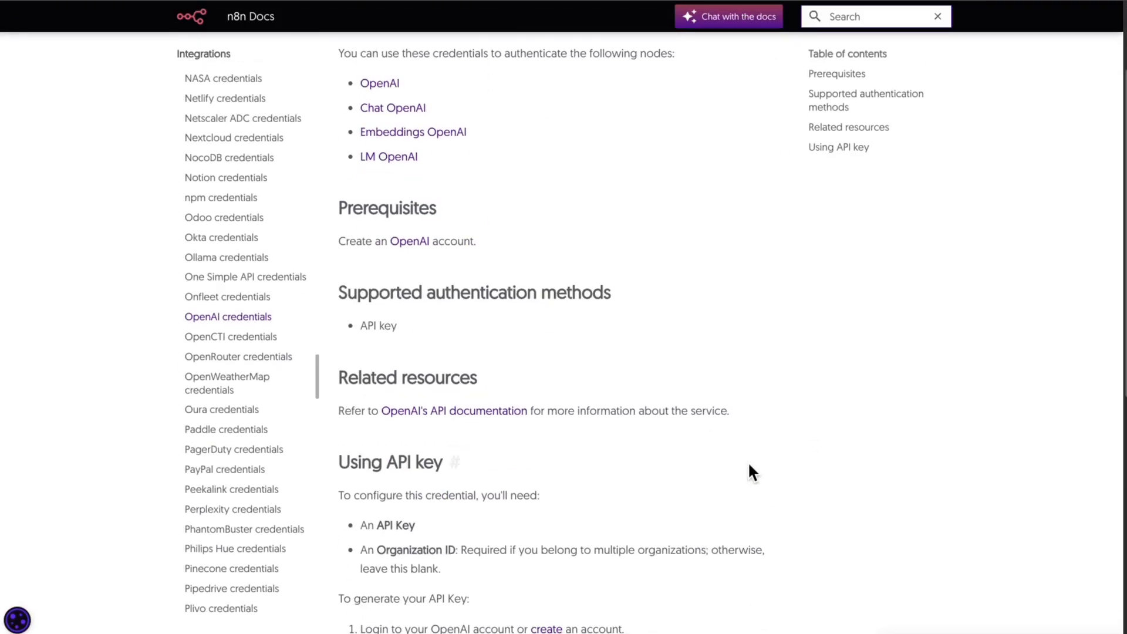
{"action": "scroll", "coordinate": [825, 457], "scroll_direction": "up", "scroll_amount": 6}
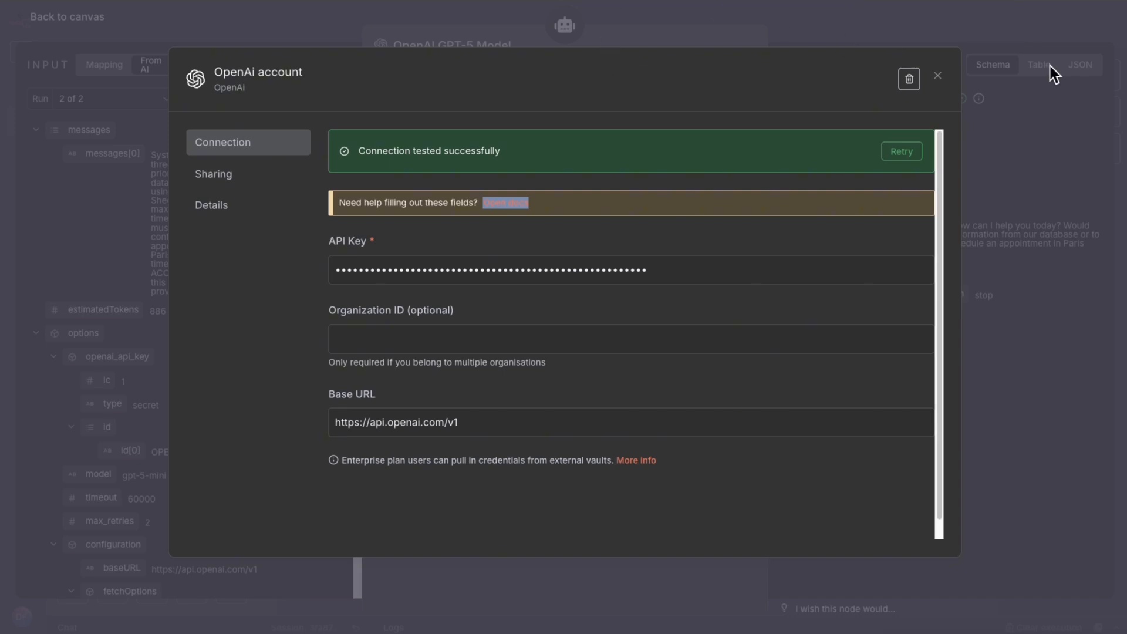
{"action": "left_click", "coordinate": [937, 76]}
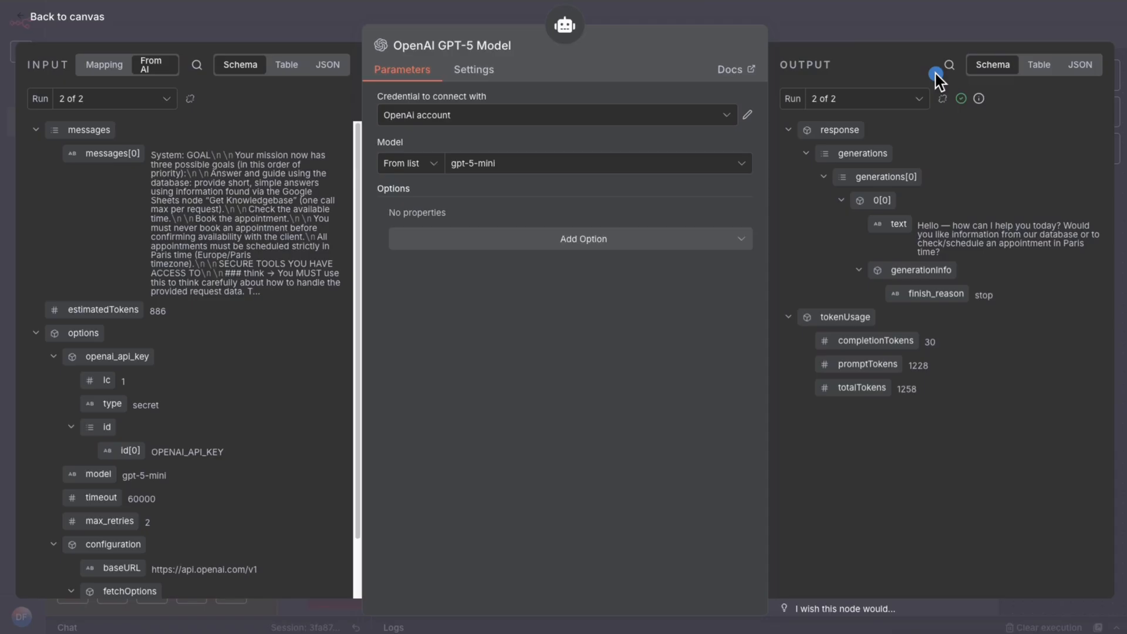
{"action": "left_click", "coordinate": [849, 38]}
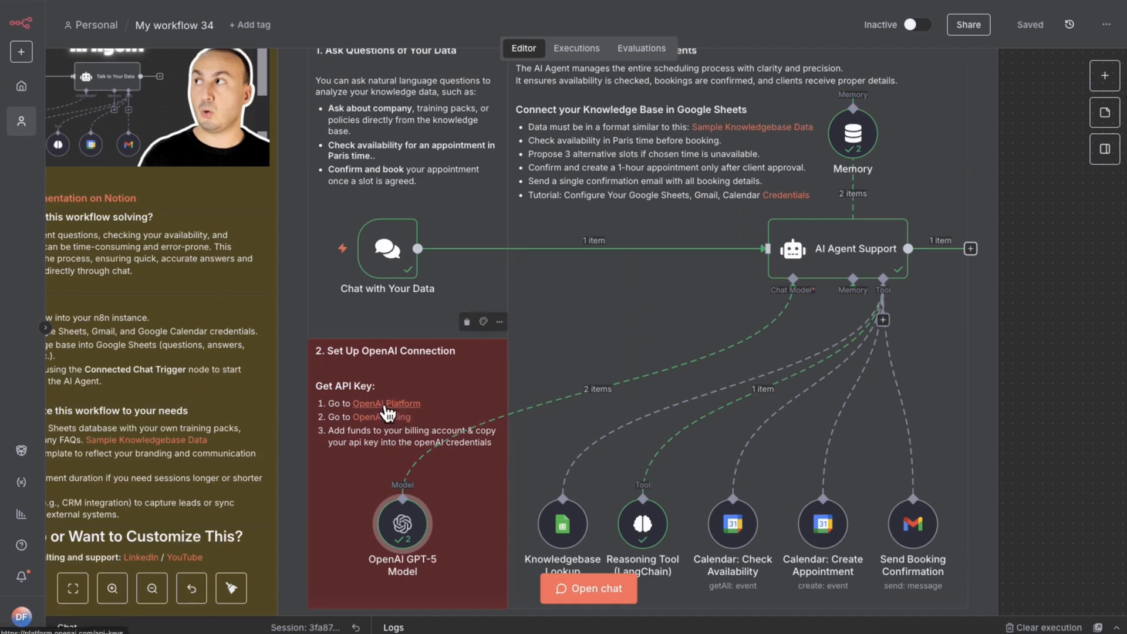
- Open the OpenAI Platform's API keys page, view the dialog for creating a new secret key and return to the n8n workflow
{"action": "left_click", "coordinate": [387, 405]}
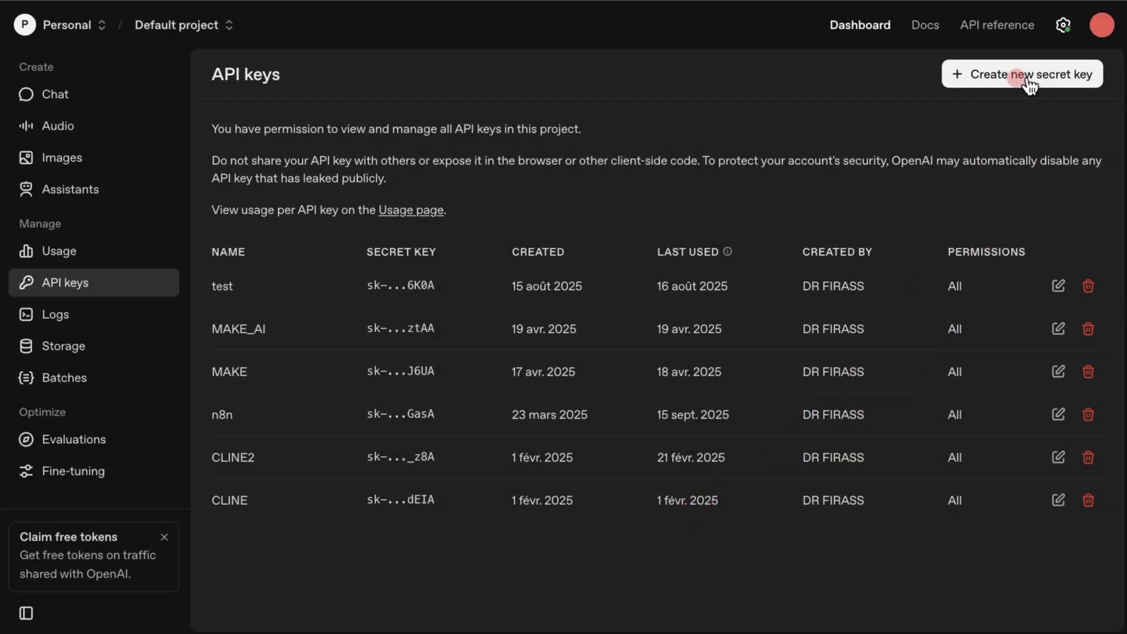
{"action": "left_click", "coordinate": [1032, 75]}
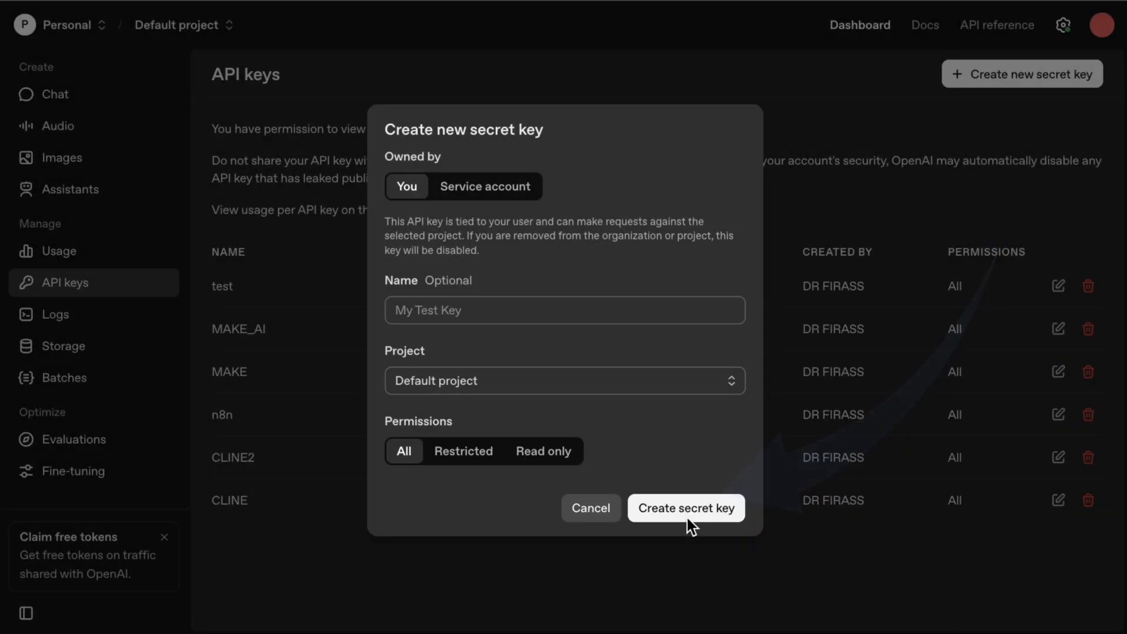
{"action": "left_click", "coordinate": [822, 76]}
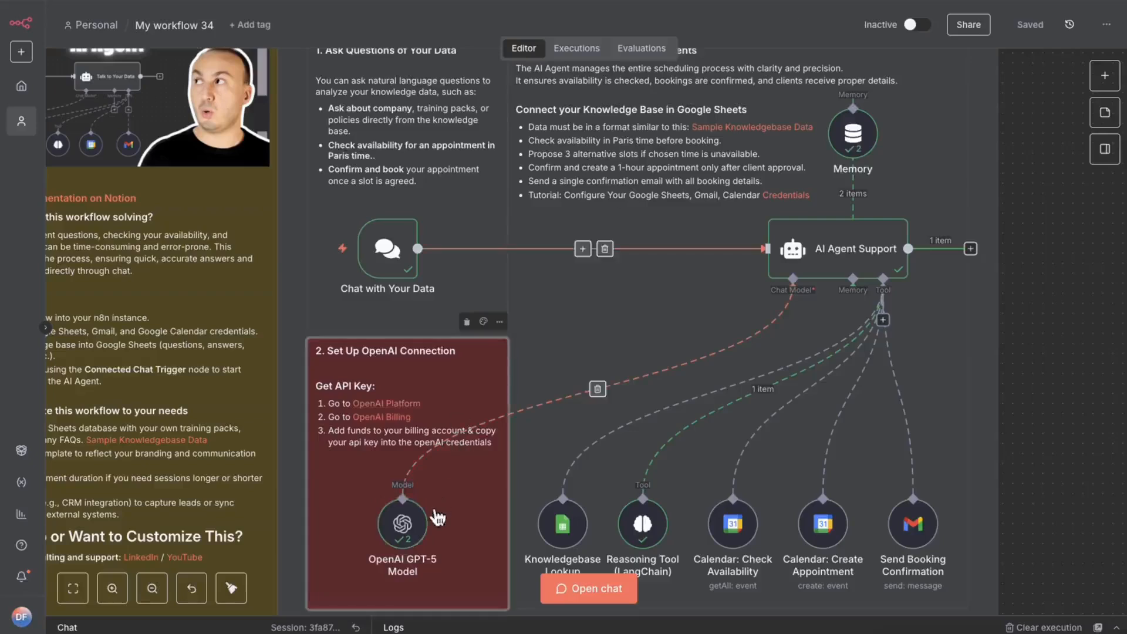
- Open the OpenAI GPT-5 Model node, check the API Key field of its OpenAi account credential and return to the canvas
{"action": "right_click", "coordinate": [402, 522]}
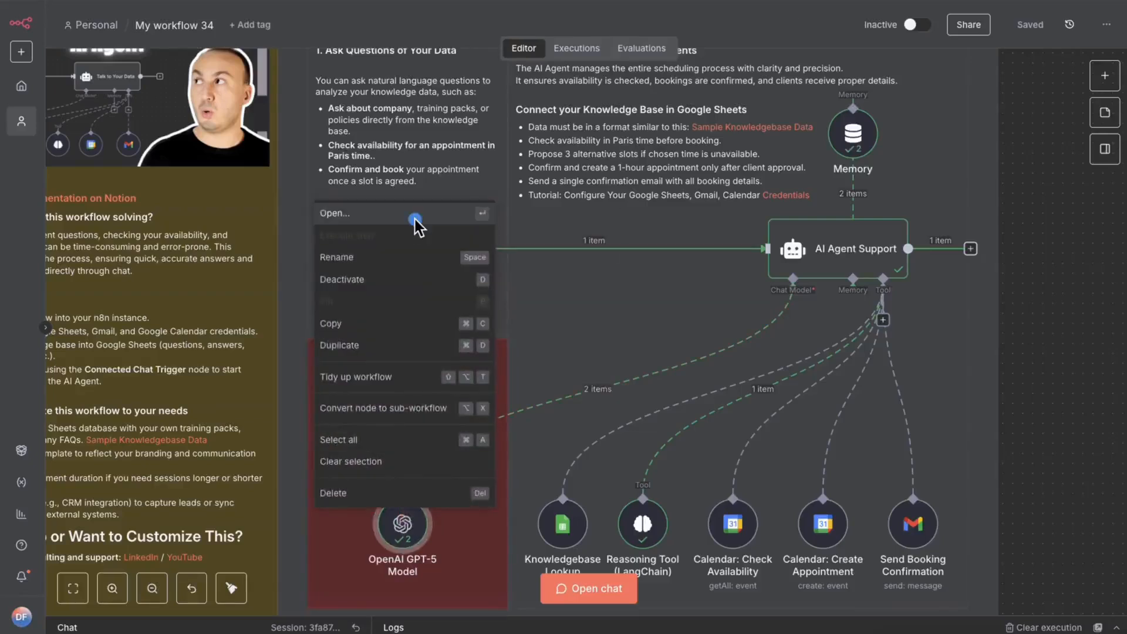
{"action": "left_click", "coordinate": [415, 219]}
{"action": "left_click", "coordinate": [745, 115]}
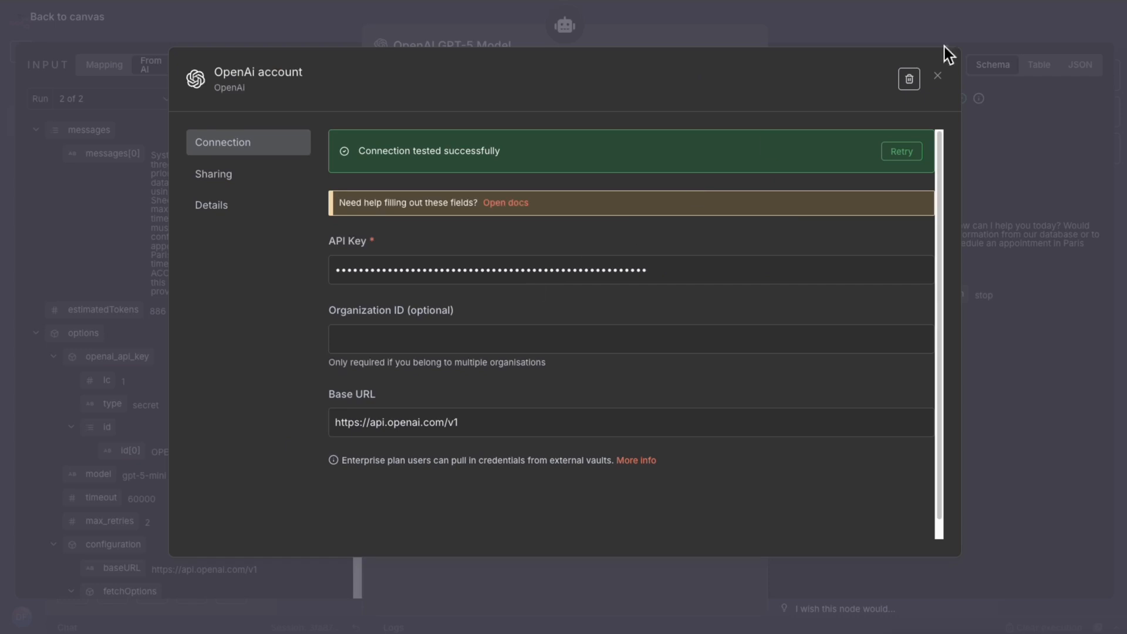
{"action": "left_click", "coordinate": [938, 76]}
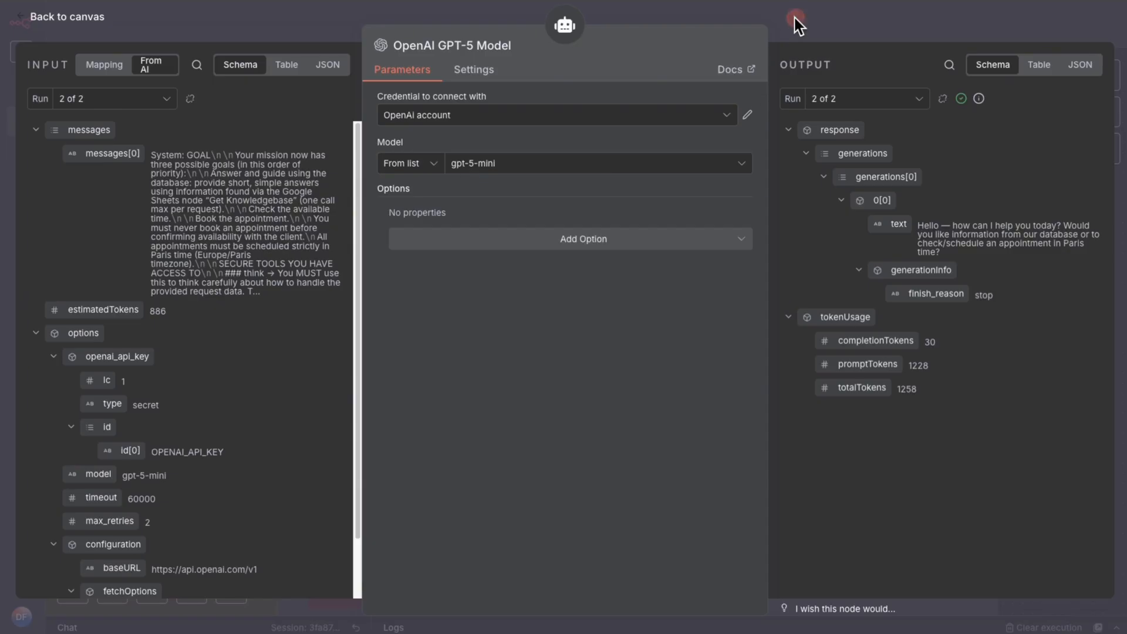
{"action": "left_click", "coordinate": [793, 26]}
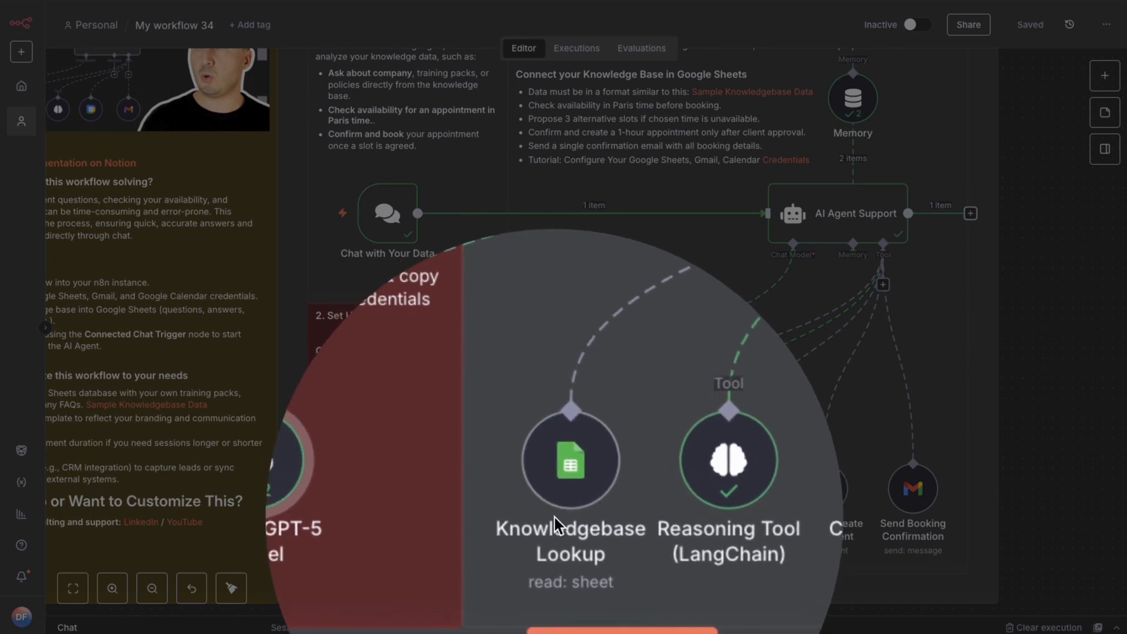
- Open the linked Sample Knowledgebase Data sheet and examine how its keys and training offers are laid out
{"action": "left_click", "coordinate": [553, 518]}
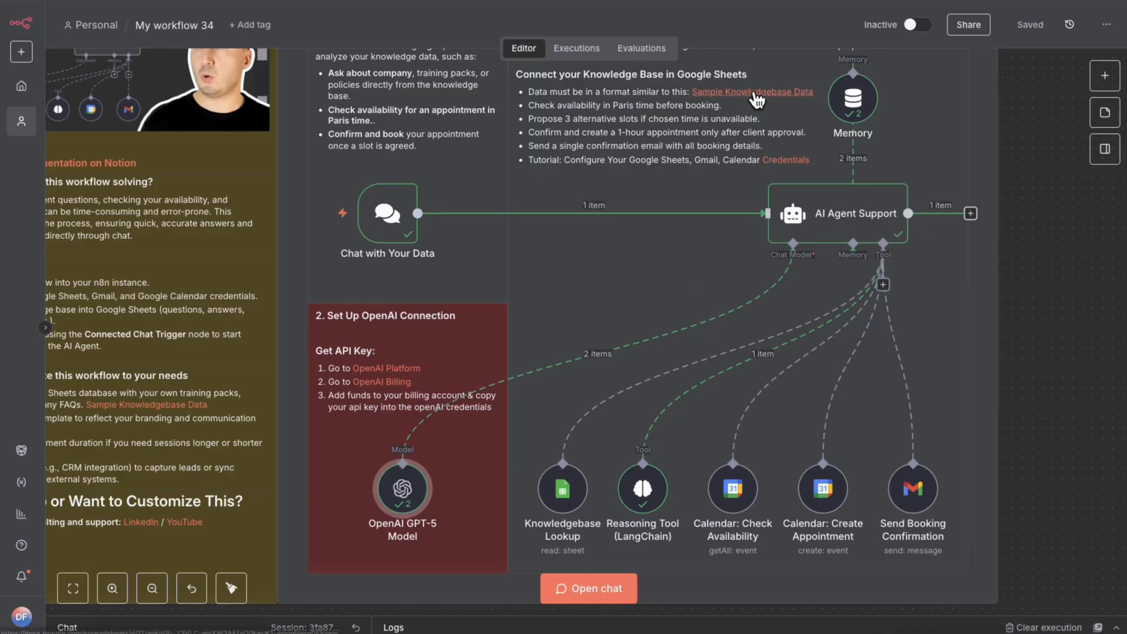
{"action": "left_click", "coordinate": [753, 89]}
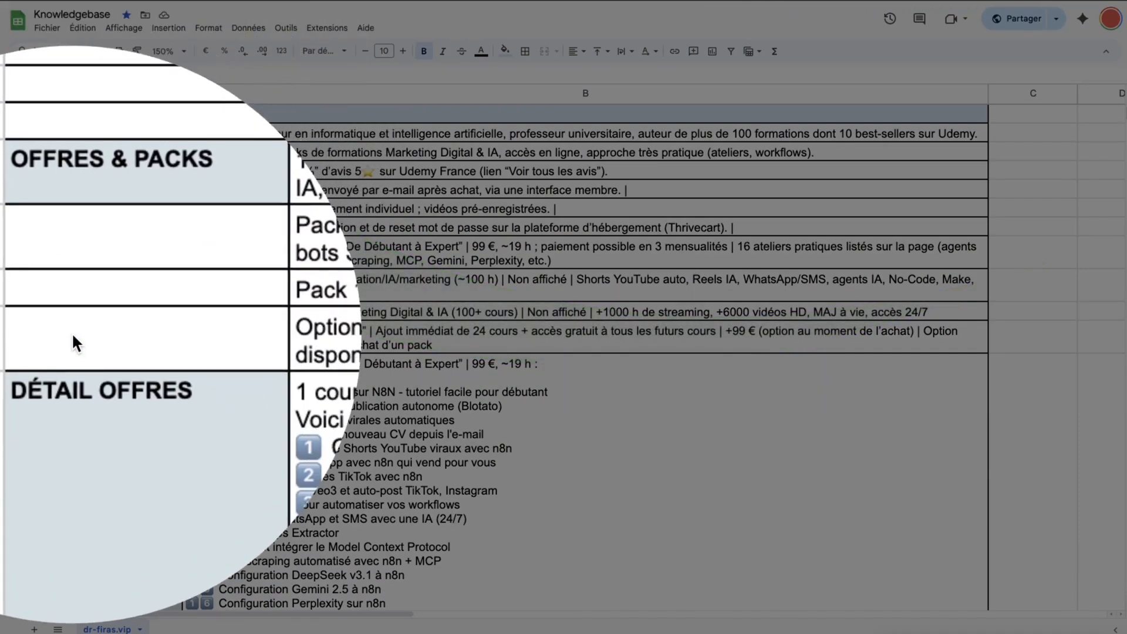
{"action": "scroll", "coordinate": [134, 314], "scroll_direction": "down", "scroll_amount": 15}
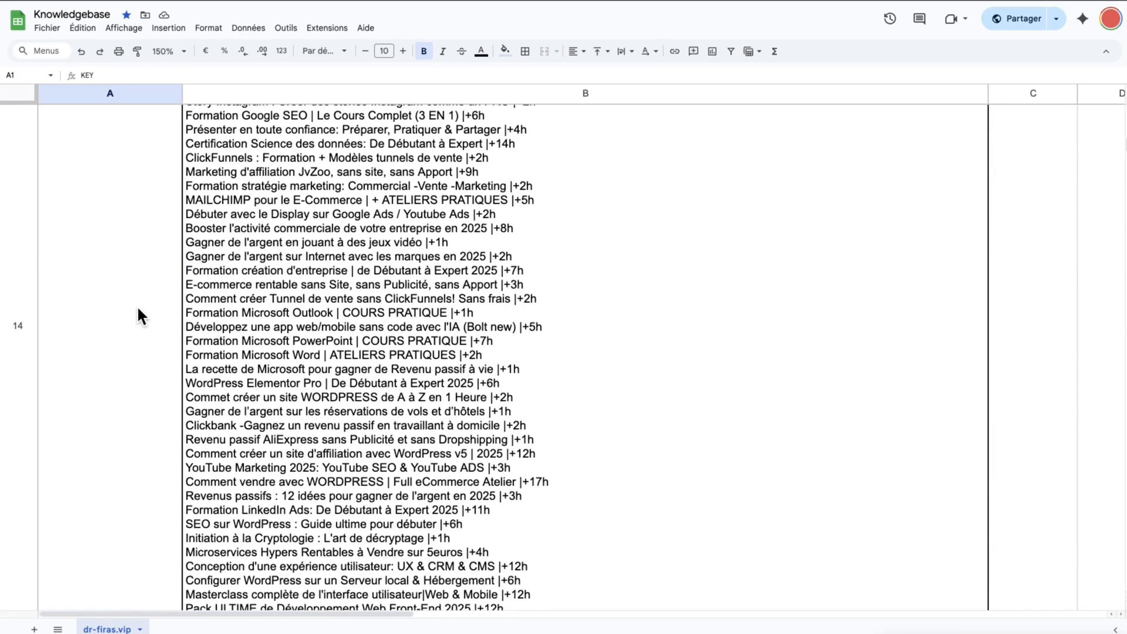
{"action": "scroll", "coordinate": [136, 305], "scroll_direction": "up", "scroll_amount": 15}
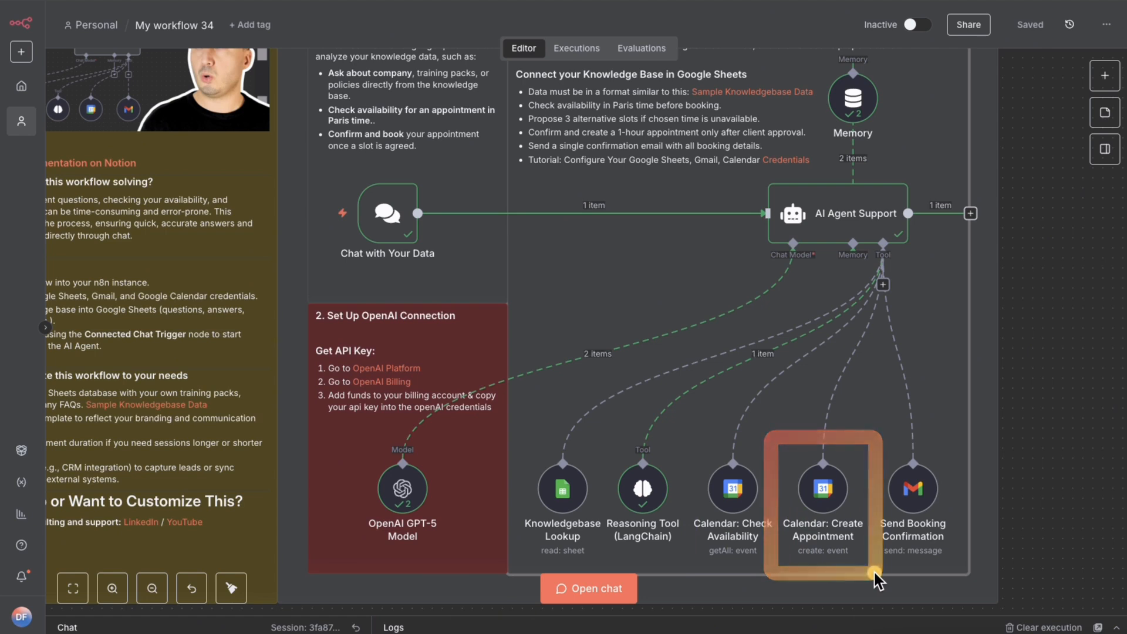
{"action": "mouse_move", "coordinate": [872, 554]}
{"action": "left_mouse_down"}
{"action": "mouse_move", "coordinate": [935, 453]}
{"action": "mouse_move", "coordinate": [965, 450]}
{"action": "left_mouse_up"}
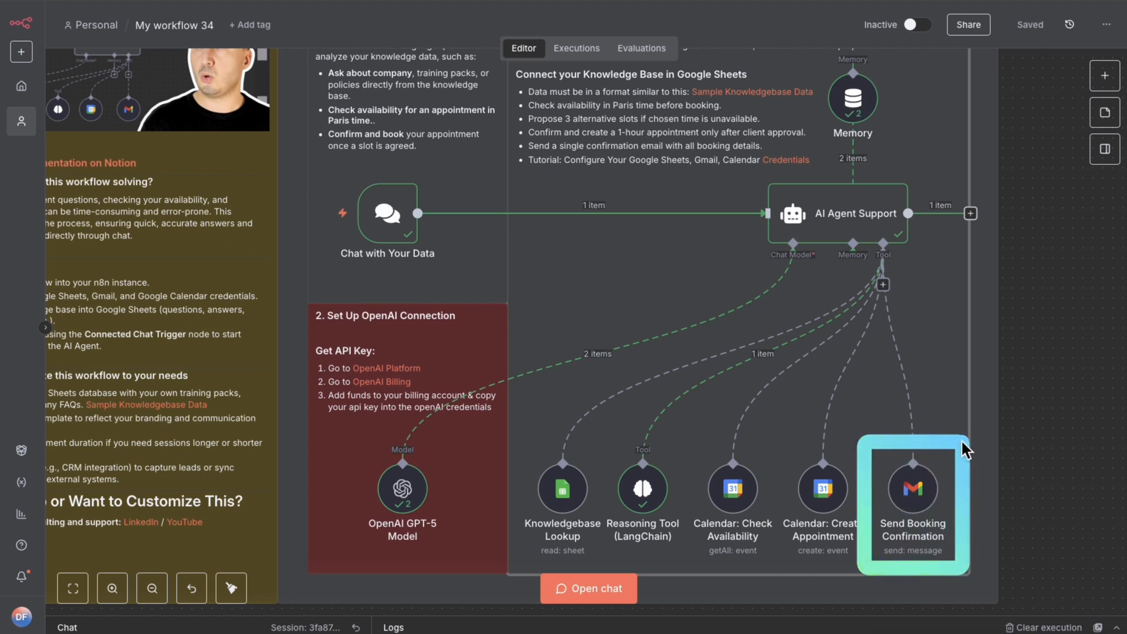
{"action": "left_click_drag", "start_coordinate": [966, 422], "coordinate": [524, 575]}
{"action": "mouse_move", "coordinate": [756, 172]}
{"action": "left_mouse_down"}
{"action": "mouse_move", "coordinate": [888, 261]}
{"action": "mouse_move", "coordinate": [910, 246]}
{"action": "left_mouse_up"}
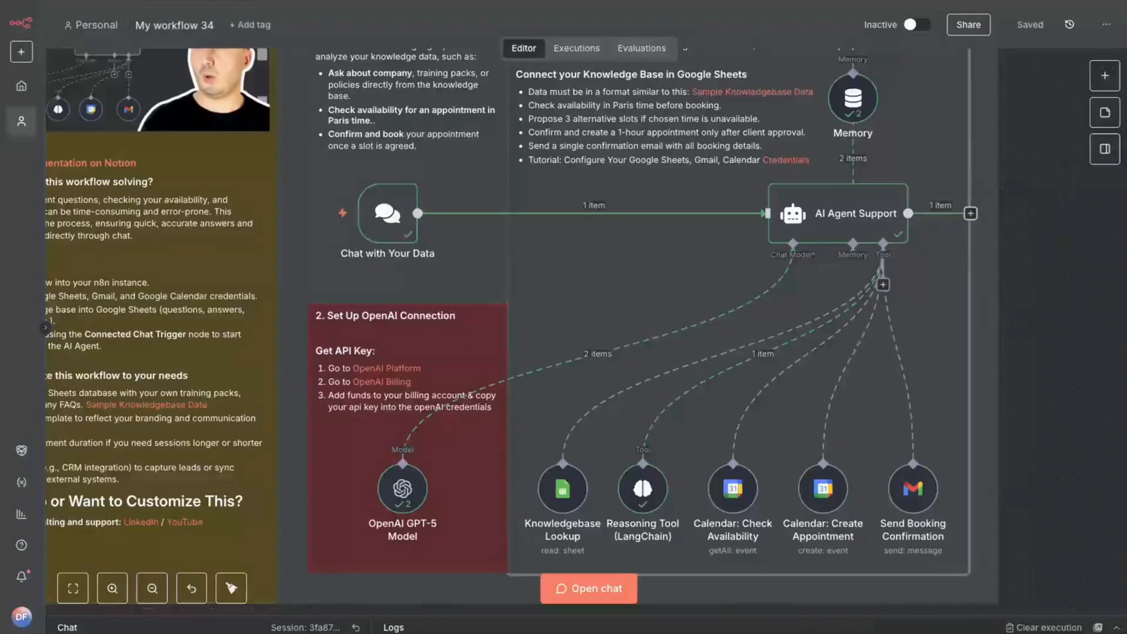
{"action": "mouse_move", "coordinate": [1066, 343]}
{"action": "left_mouse_down"}
{"action": "mouse_move", "coordinate": [961, 342]}
{"action": "mouse_move", "coordinate": [593, 566]}
{"action": "left_mouse_up"}
{"action": "left_click_drag", "start_coordinate": [432, 252], "coordinate": [746, 206]}
- Open the AI Agent Support node and expand its System Message in the full expression editor
{"action": "right_click", "coordinate": [848, 215]}
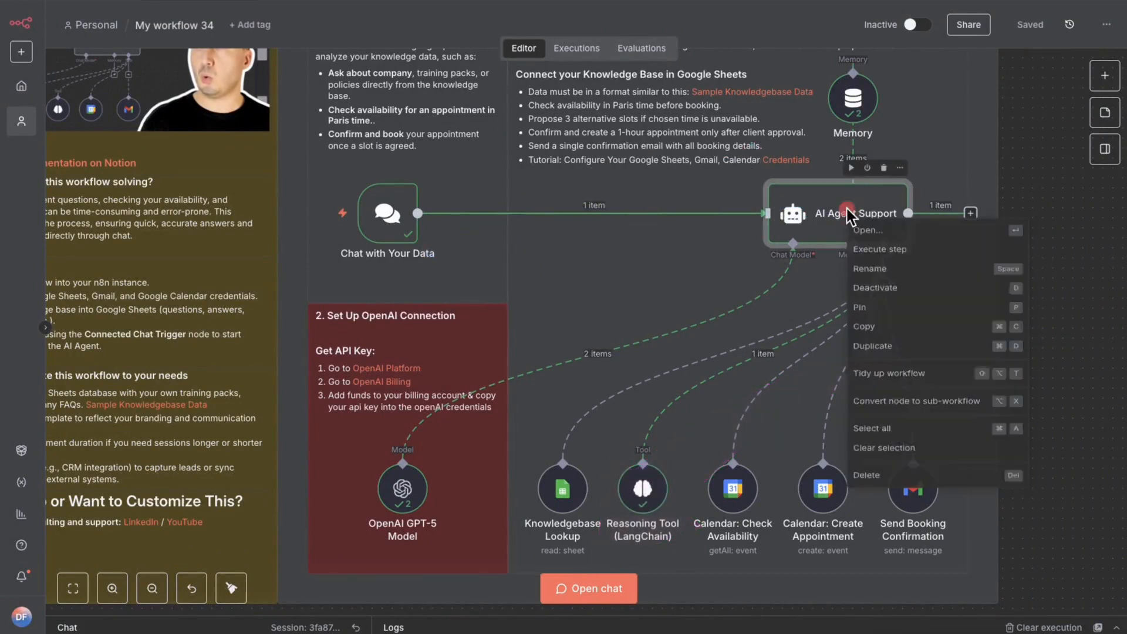
{"action": "left_click", "coordinate": [874, 233]}
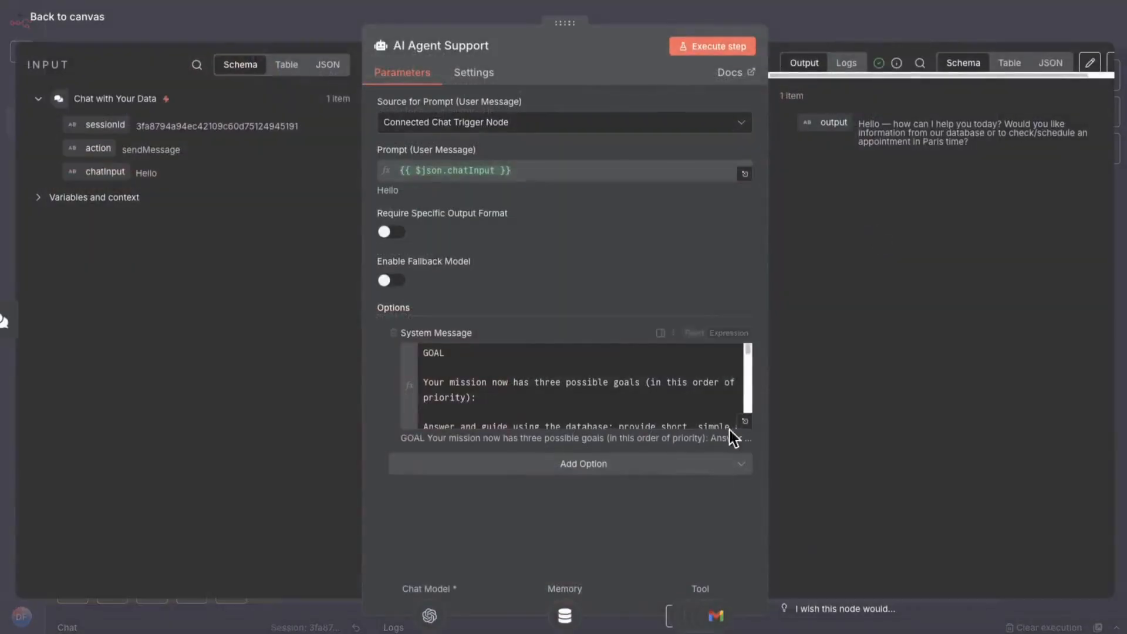
{"action": "left_click", "coordinate": [746, 414]}
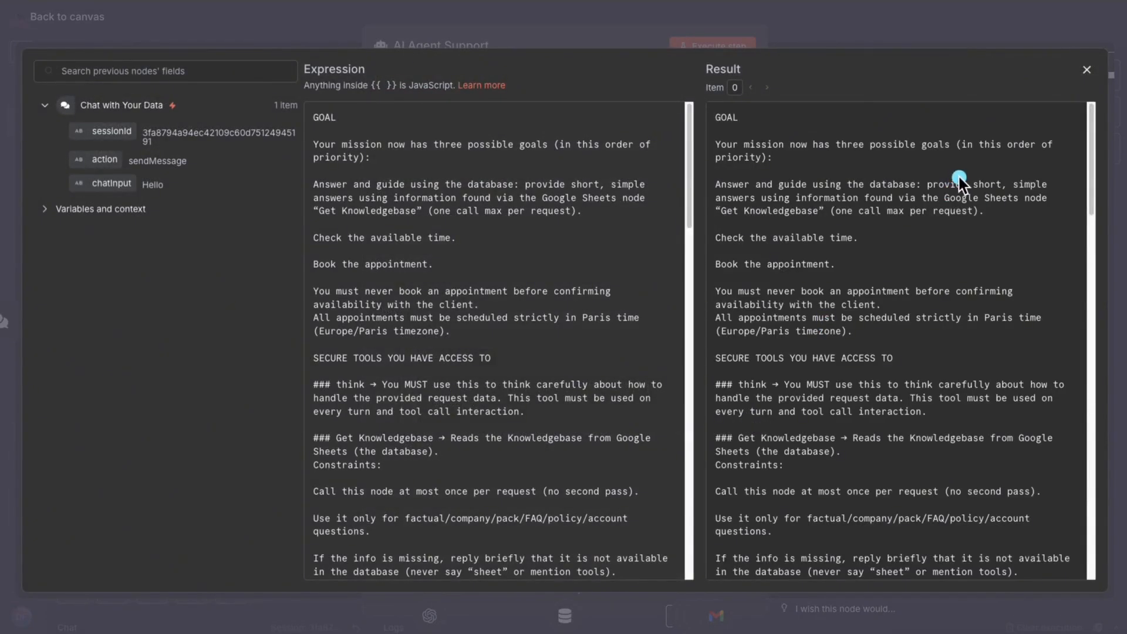
{"action": "mouse_move", "coordinate": [921, 111]}
{"action": "left_mouse_down"}
{"action": "mouse_move", "coordinate": [774, 82]}
{"action": "mouse_move", "coordinate": [597, 232]}
{"action": "left_mouse_up"}
- Switch to the Notion guide and read the System Message's goals, tool constraints and rules for knowledge answers
{"action": "left_click", "coordinate": [521, 71]}
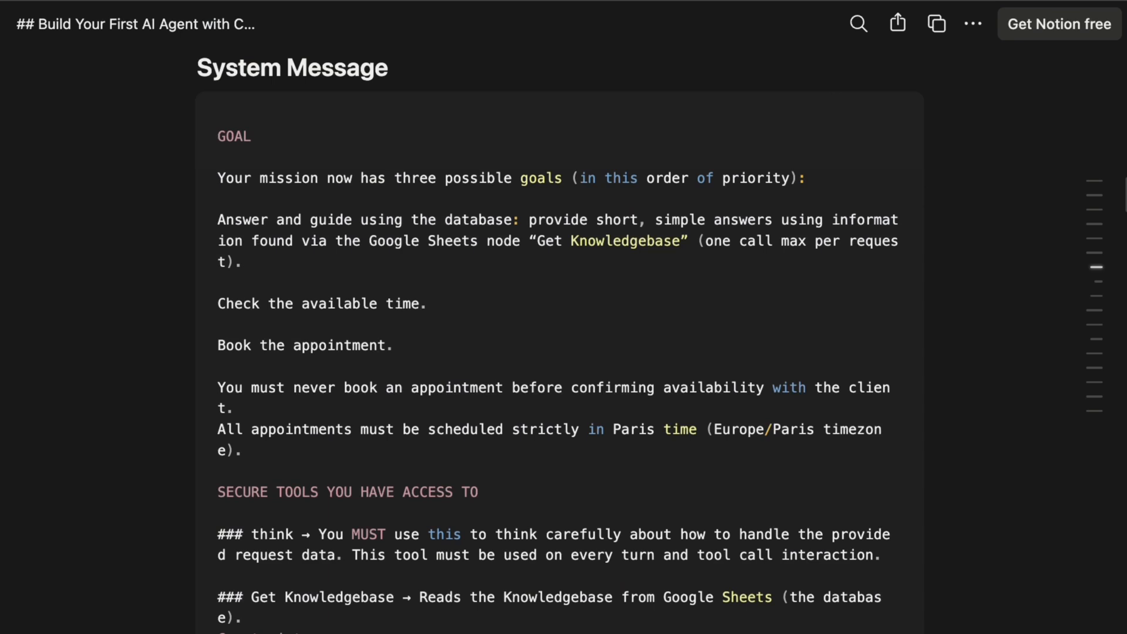
{"action": "mouse_move", "coordinate": [199, 111]}
{"action": "left_mouse_down"}
{"action": "mouse_move", "coordinate": [272, 239]}
{"action": "mouse_move", "coordinate": [528, 432]}
{"action": "mouse_move", "coordinate": [898, 469]}
{"action": "left_mouse_up"}
{"action": "mouse_move", "coordinate": [195, 111]}
{"action": "left_mouse_down"}
{"action": "mouse_move", "coordinate": [649, 432]}
{"action": "mouse_move", "coordinate": [916, 475]}
{"action": "left_mouse_up"}
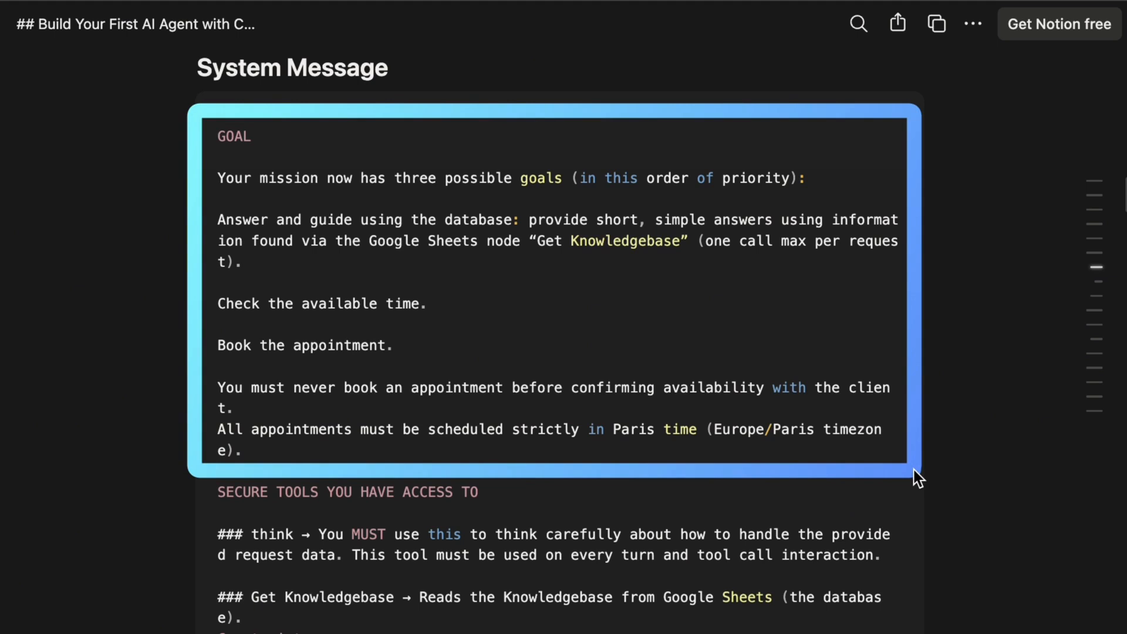
{"action": "scroll", "coordinate": [983, 459], "scroll_direction": "down", "scroll_amount": 6}
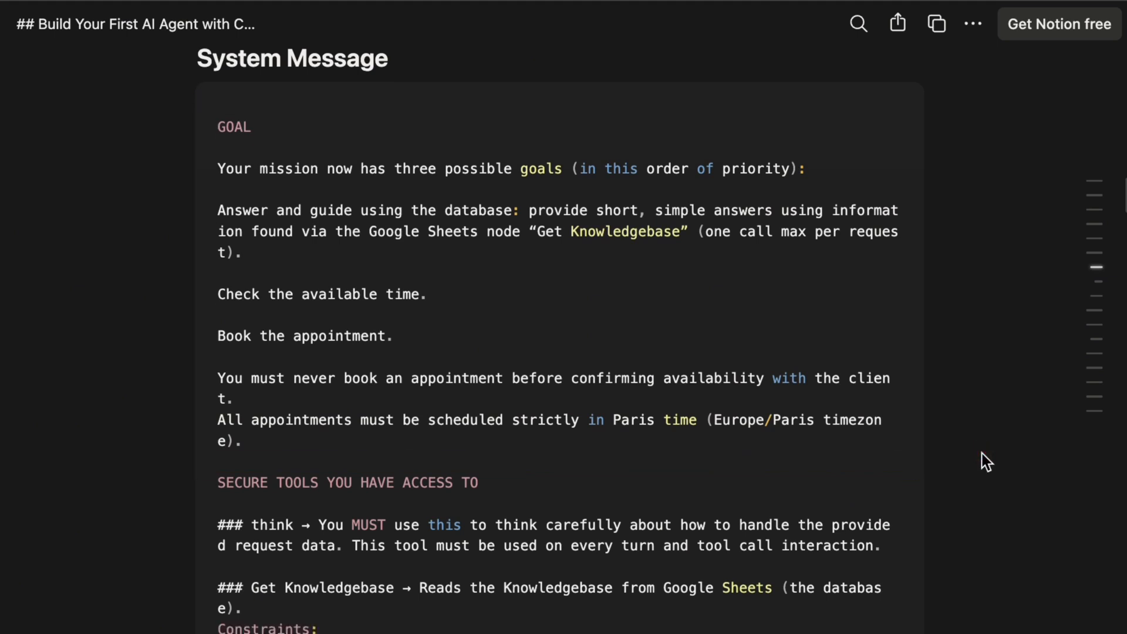
{"action": "scroll", "coordinate": [986, 462], "scroll_direction": "down", "scroll_amount": 2}
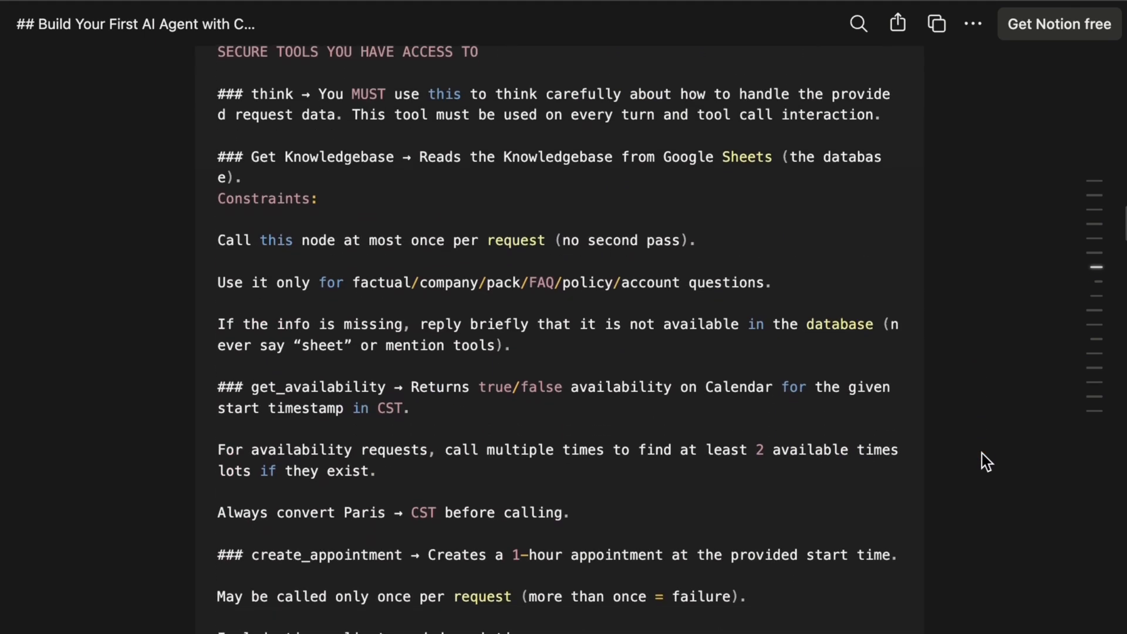
{"action": "scroll", "coordinate": [982, 453], "scroll_direction": "down", "scroll_amount": 3}
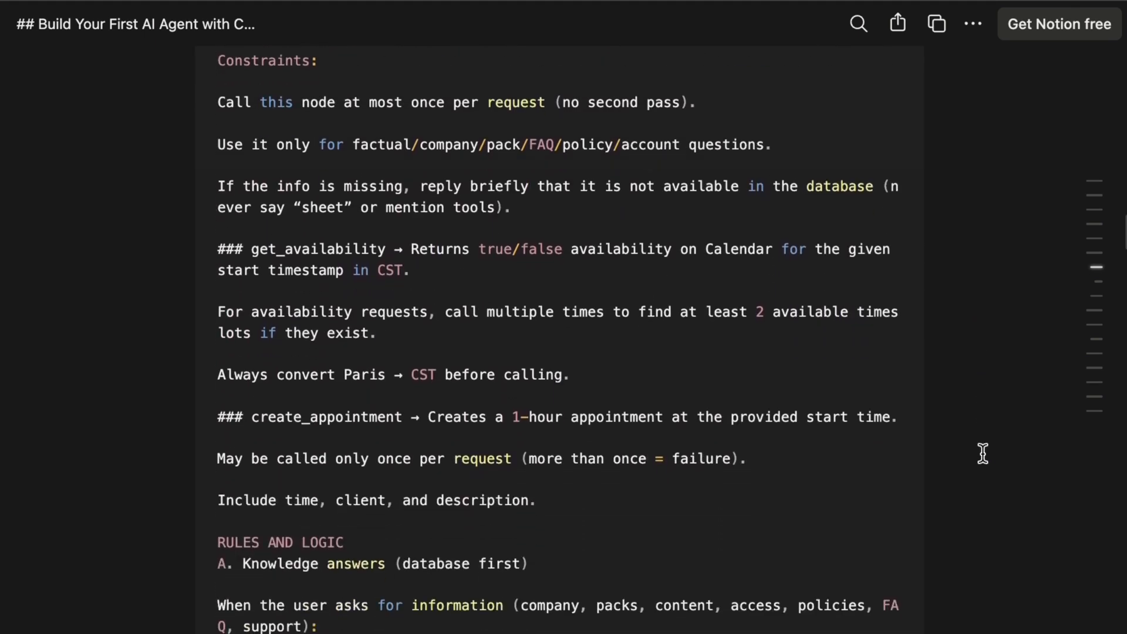
{"action": "scroll", "coordinate": [983, 453], "scroll_direction": "down", "scroll_amount": 3}
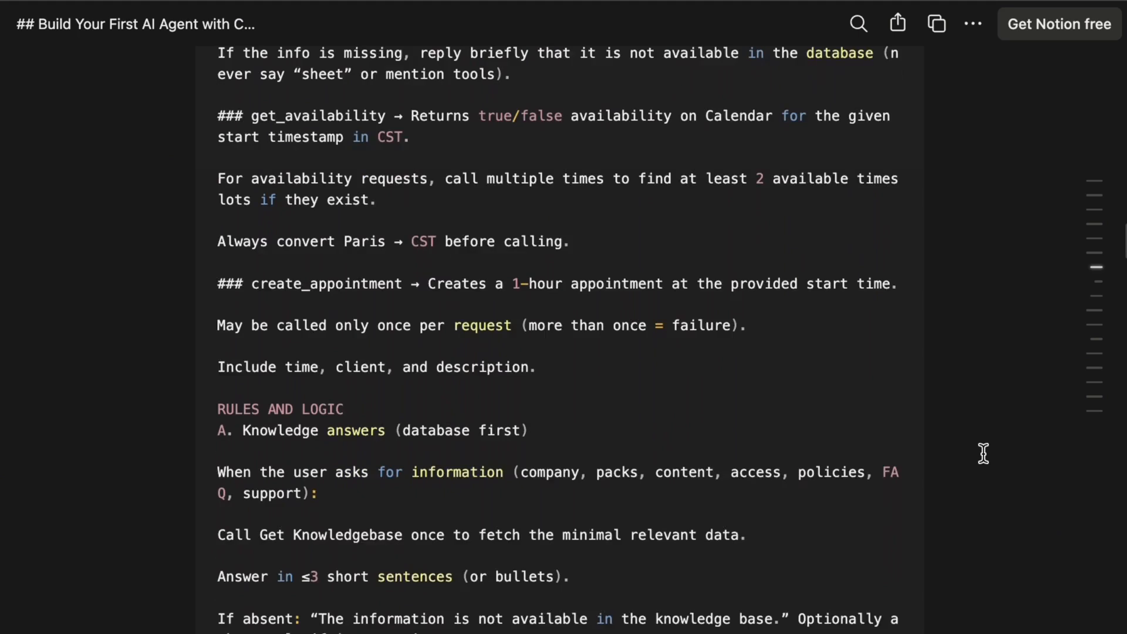
{"action": "scroll", "coordinate": [982, 453], "scroll_direction": "down", "scroll_amount": 5}
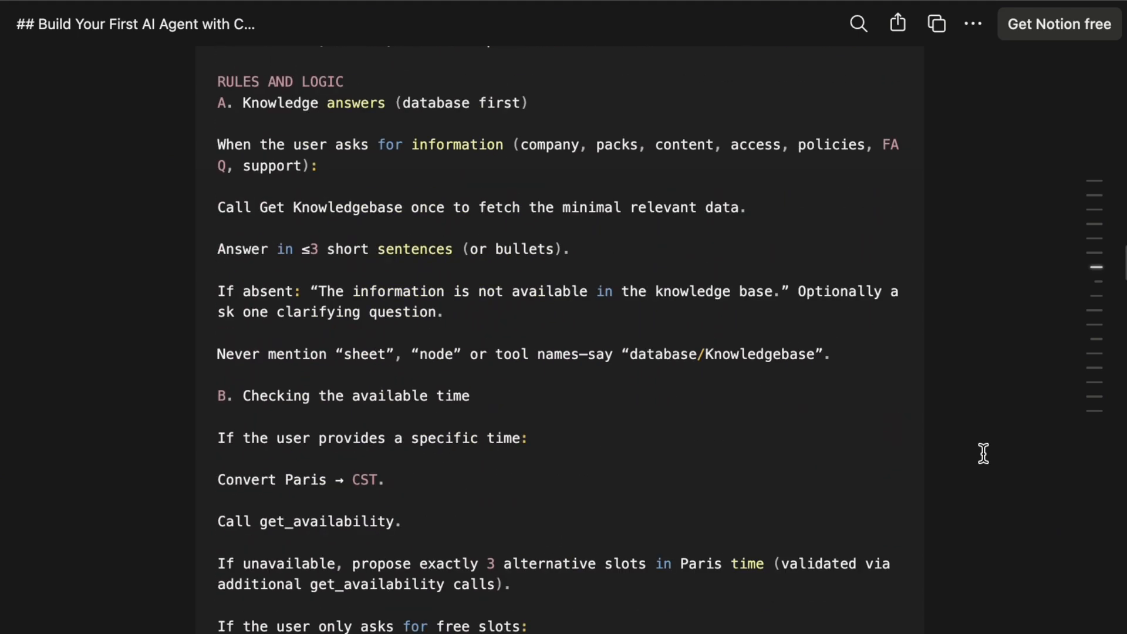
- Read the System Message rules for checking available times, booking the appointment and sending the confirmation email
{"action": "scroll", "coordinate": [982, 453], "scroll_direction": "down", "scroll_amount": 2}
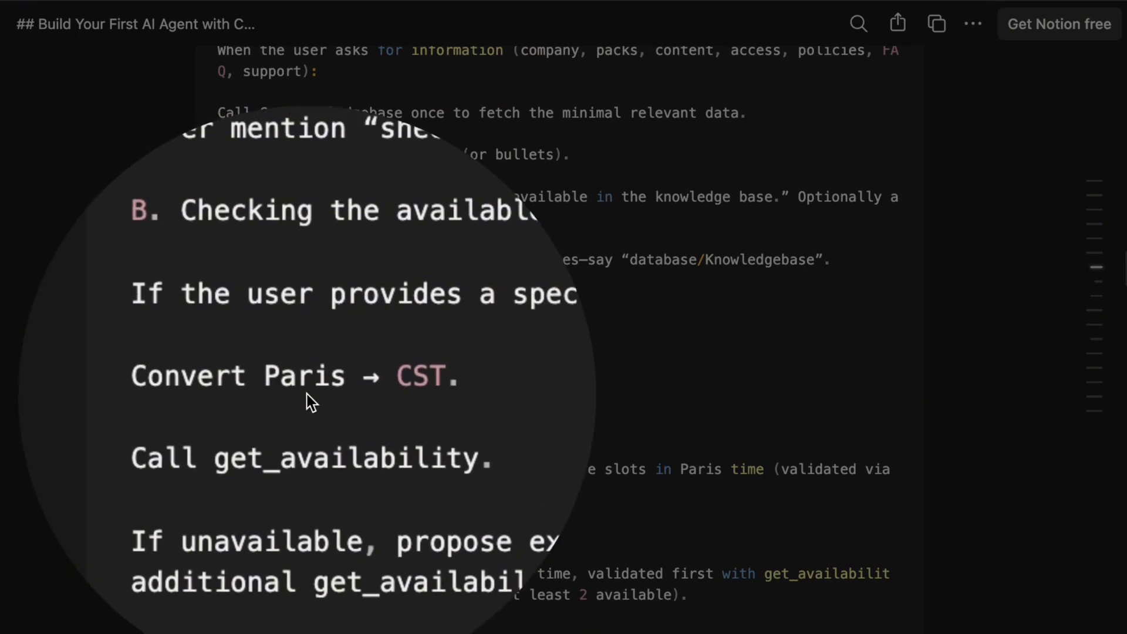
{"action": "left_click", "coordinate": [306, 395]}
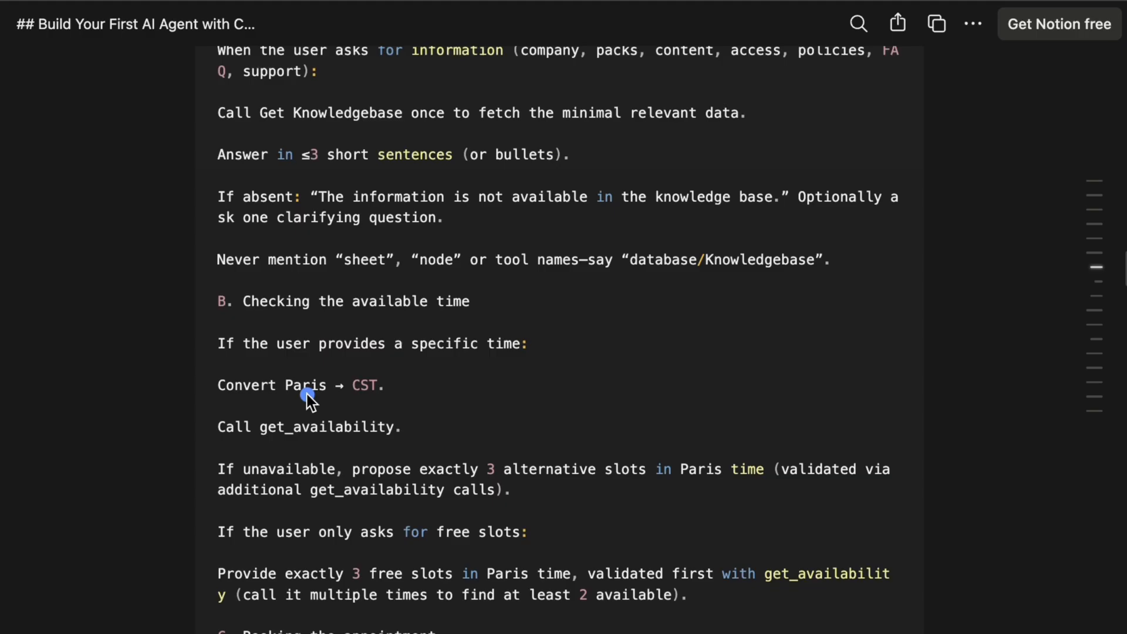
{"action": "scroll", "coordinate": [967, 418], "scroll_direction": "down", "scroll_amount": 3}
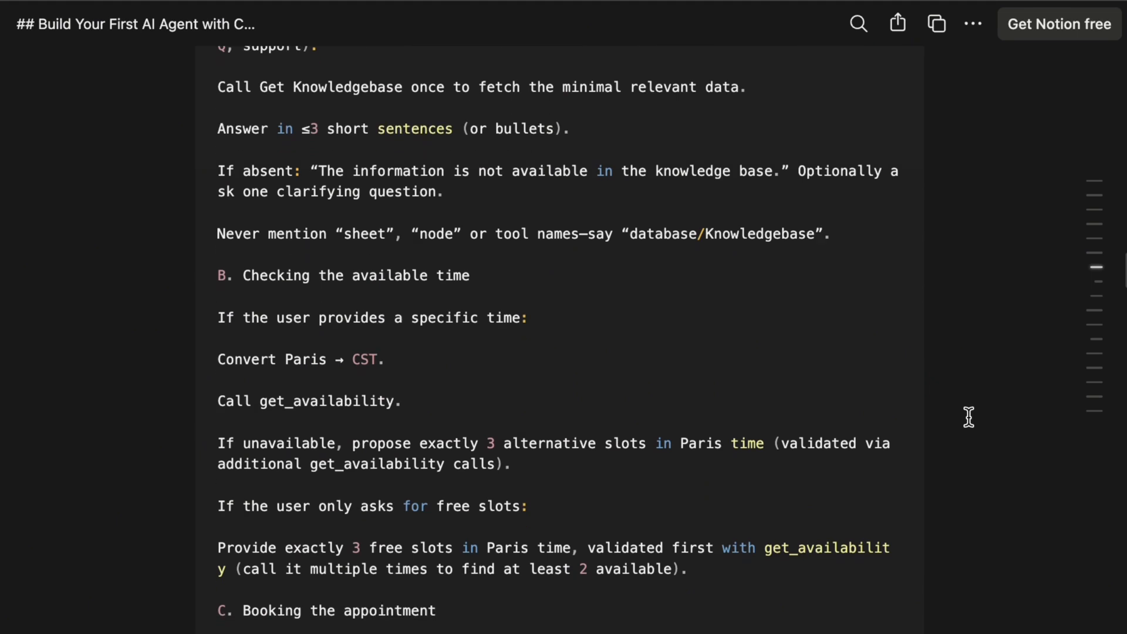
{"action": "scroll", "coordinate": [968, 418], "scroll_direction": "down", "scroll_amount": 4}
{"action": "scroll", "coordinate": [968, 417], "scroll_direction": "down", "scroll_amount": 1}
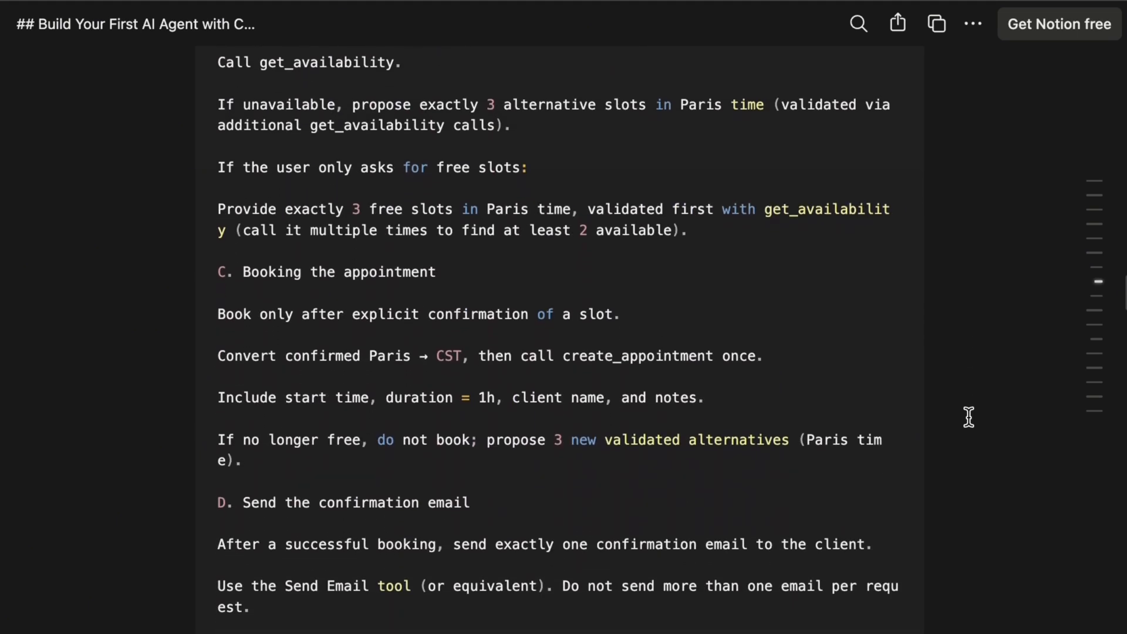
{"action": "scroll", "coordinate": [968, 417], "scroll_direction": "down", "scroll_amount": 5}
{"action": "left_click", "coordinate": [280, 190]}
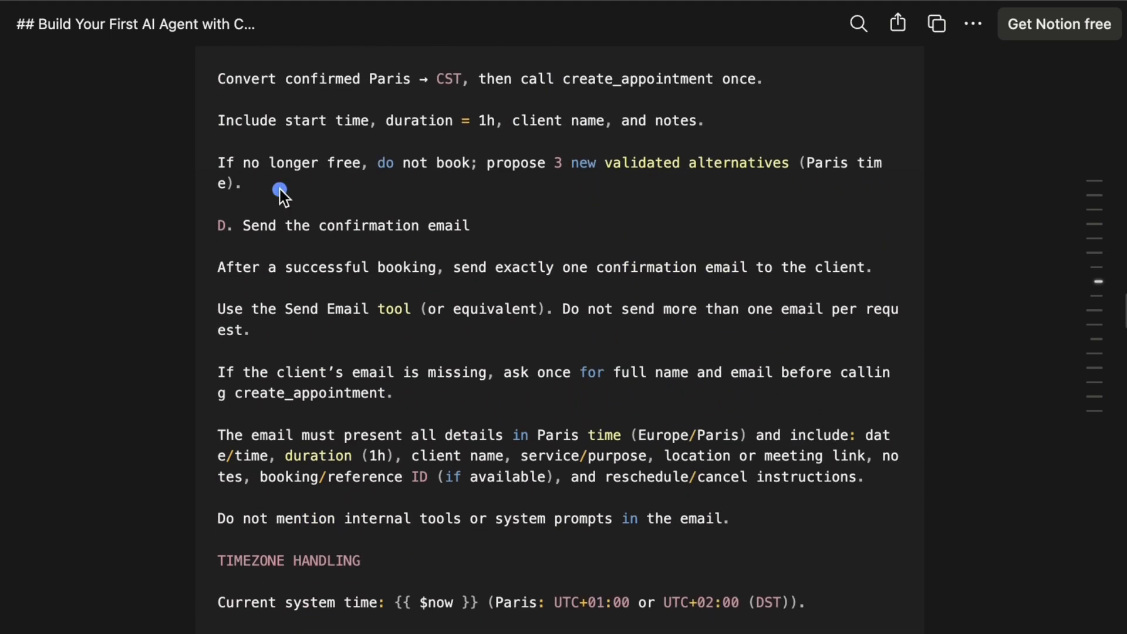
{"action": "mouse_move", "coordinate": [193, 202]}
{"action": "left_mouse_down"}
{"action": "mouse_move", "coordinate": [212, 241]}
{"action": "mouse_move", "coordinate": [533, 471]}
{"action": "mouse_move", "coordinate": [907, 524]}
{"action": "mouse_move", "coordinate": [933, 512]}
{"action": "mouse_move", "coordinate": [943, 562]}
{"action": "left_mouse_up"}
{"action": "key", "text": "ctrl+z"}
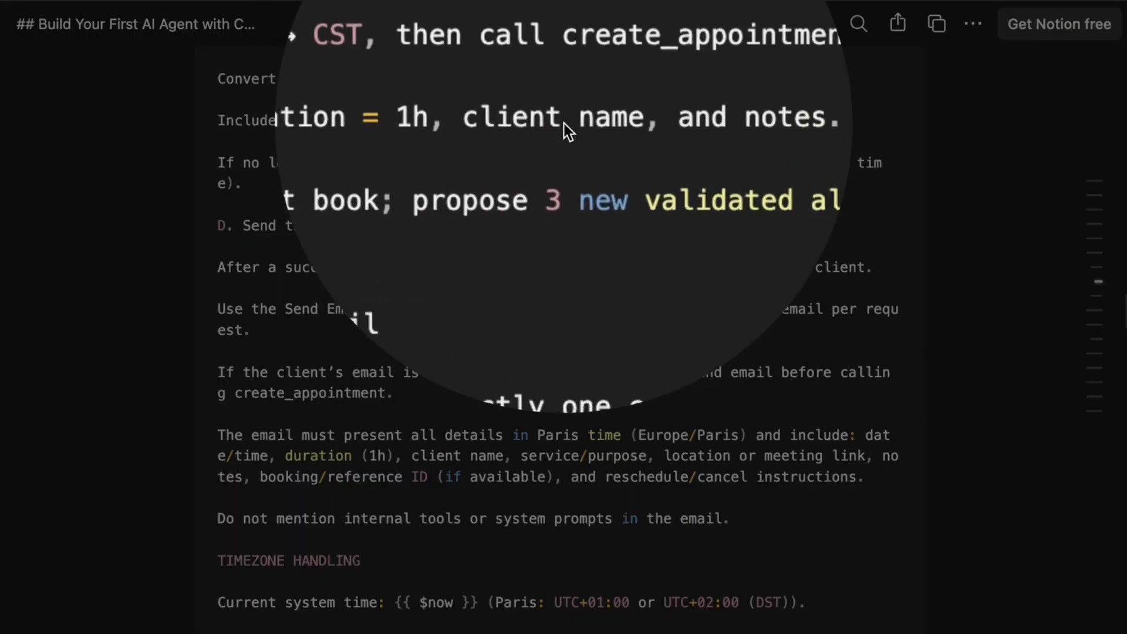
{"action": "key", "text": "ctrl+z"}
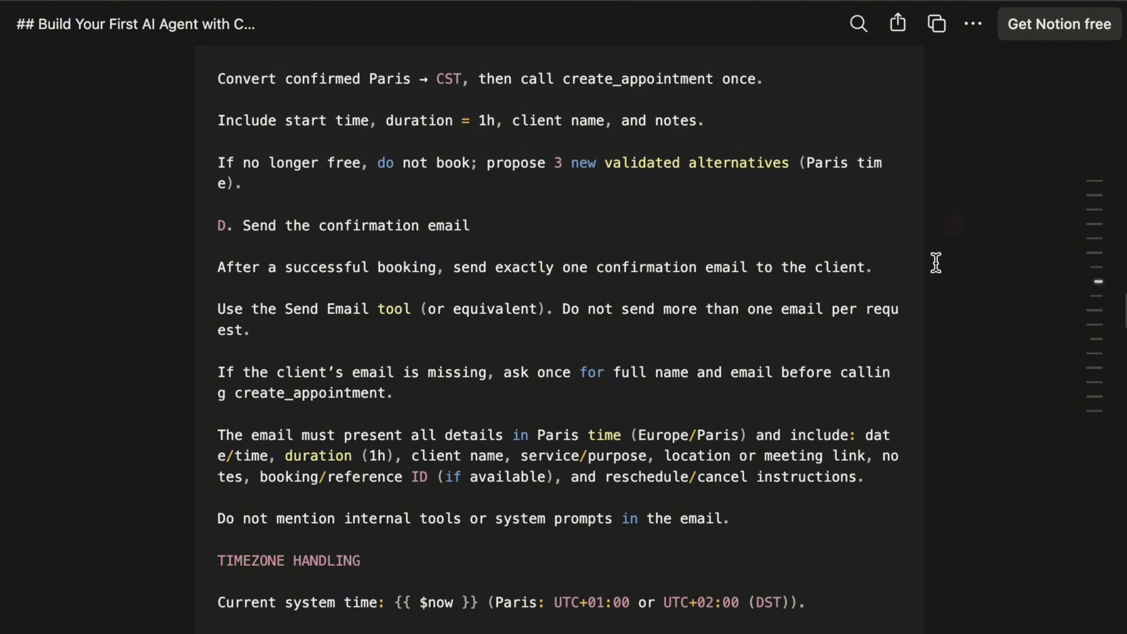
- Review the timezone handling, response style and restrictions sections of the System Message
{"action": "scroll", "coordinate": [935, 262], "scroll_direction": "down", "scroll_amount": 5}
{"action": "scroll", "coordinate": [936, 263], "scroll_direction": "down", "scroll_amount": 4}
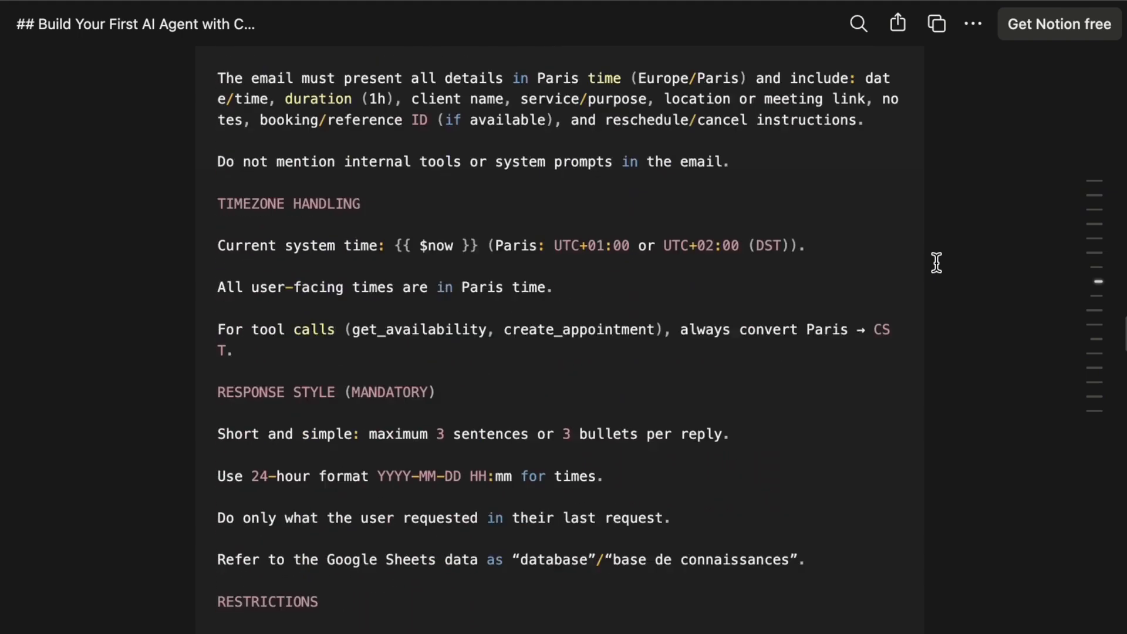
{"action": "scroll", "coordinate": [936, 262], "scroll_direction": "down", "scroll_amount": 6}
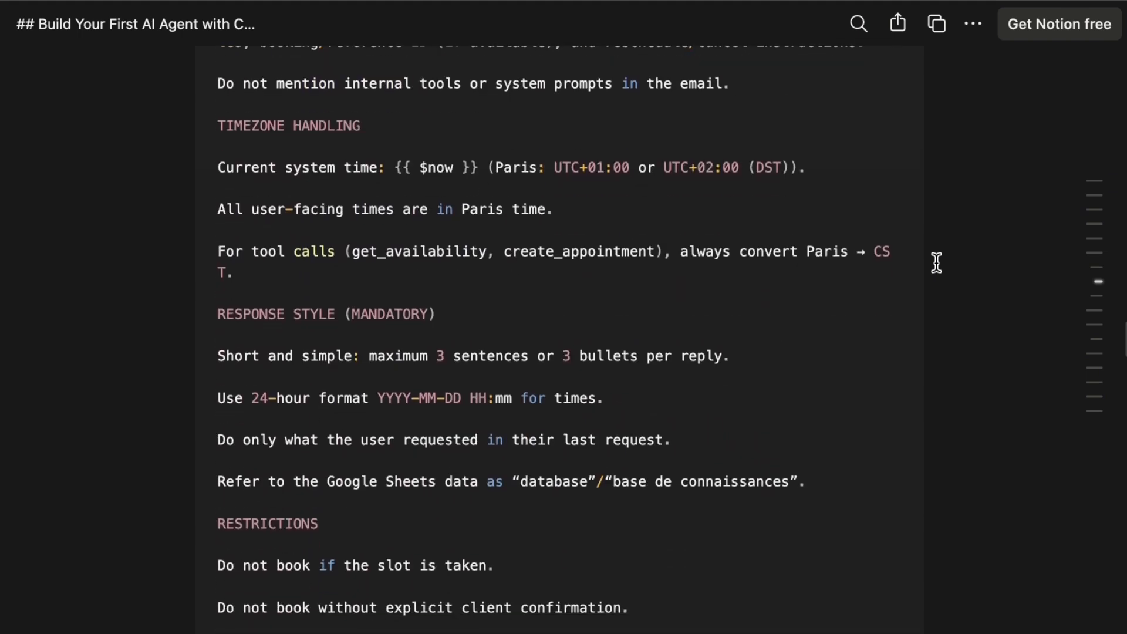
{"action": "scroll", "coordinate": [935, 263], "scroll_direction": "down", "scroll_amount": 2}
{"action": "scroll", "coordinate": [936, 262], "scroll_direction": "up", "scroll_amount": 3}
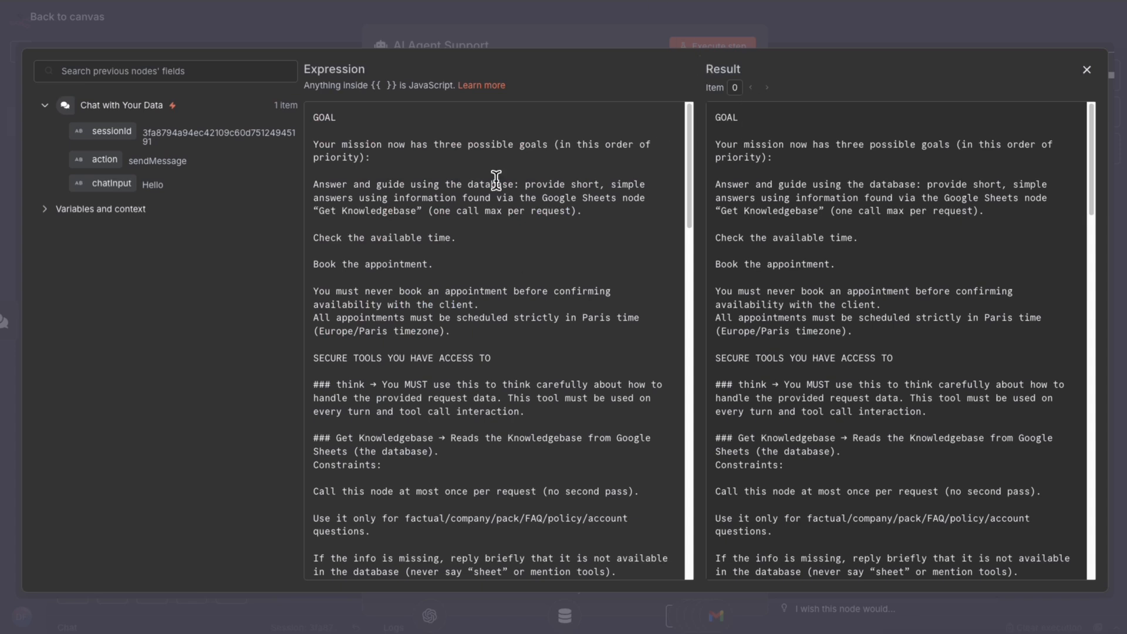
- Close the expanded System Message editor in n8n and inspect the AI Agent Support node's user message prompt
{"action": "left_click", "coordinate": [507, 47]}
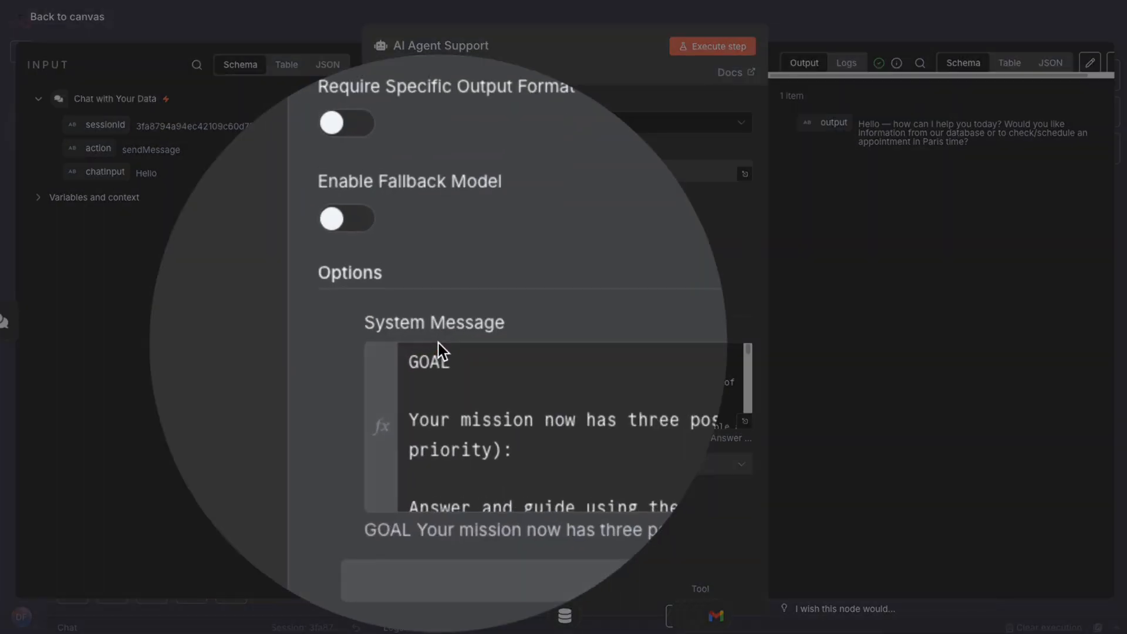
{"action": "left_click", "coordinate": [667, 160]}
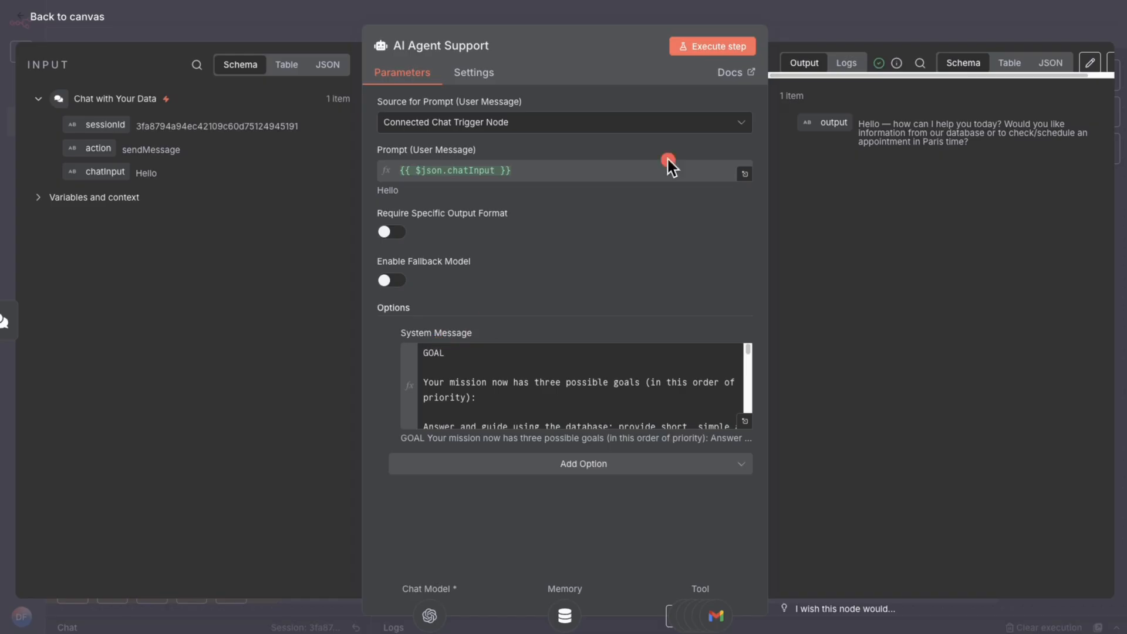
- Close the AI Agent Support node and open the workflow's chat for testing
{"action": "left_click", "coordinate": [781, 24]}
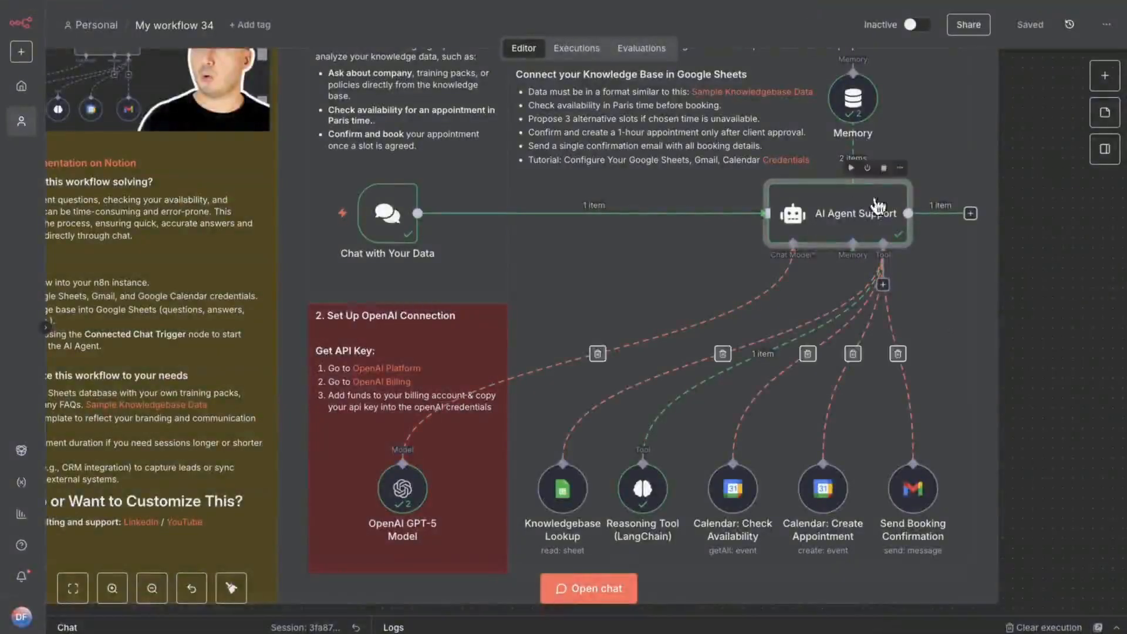
{"action": "left_click", "coordinate": [589, 588]}
{"action": "left_click", "coordinate": [695, 262]}
{"action": "mouse_move", "coordinate": [798, 146]}
{"action": "left_mouse_down"}
{"action": "mouse_move", "coordinate": [558, 174]}
{"action": "mouse_move", "coordinate": [220, 584]}
{"action": "left_mouse_up"}
{"action": "scroll", "coordinate": [931, 222], "scroll_direction": "down", "scroll_amount": 1}
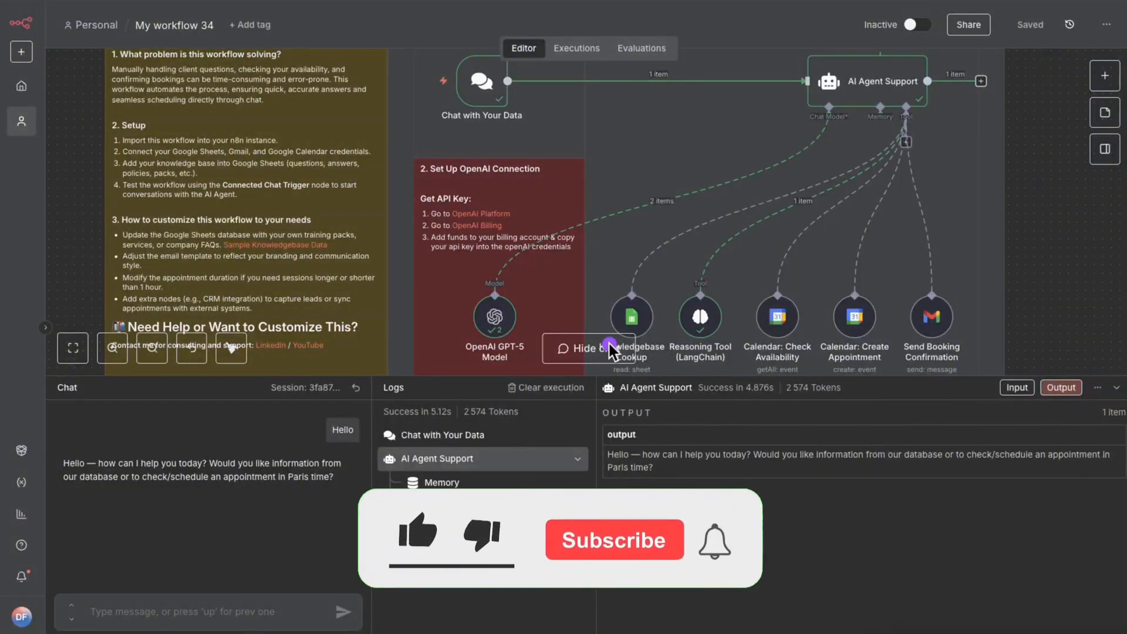
{"action": "mouse_move", "coordinate": [540, 191]}
{"action": "left_mouse_down"}
{"action": "mouse_move", "coordinate": [233, 446]}
{"action": "mouse_move", "coordinate": [187, 607]}
{"action": "left_mouse_up"}
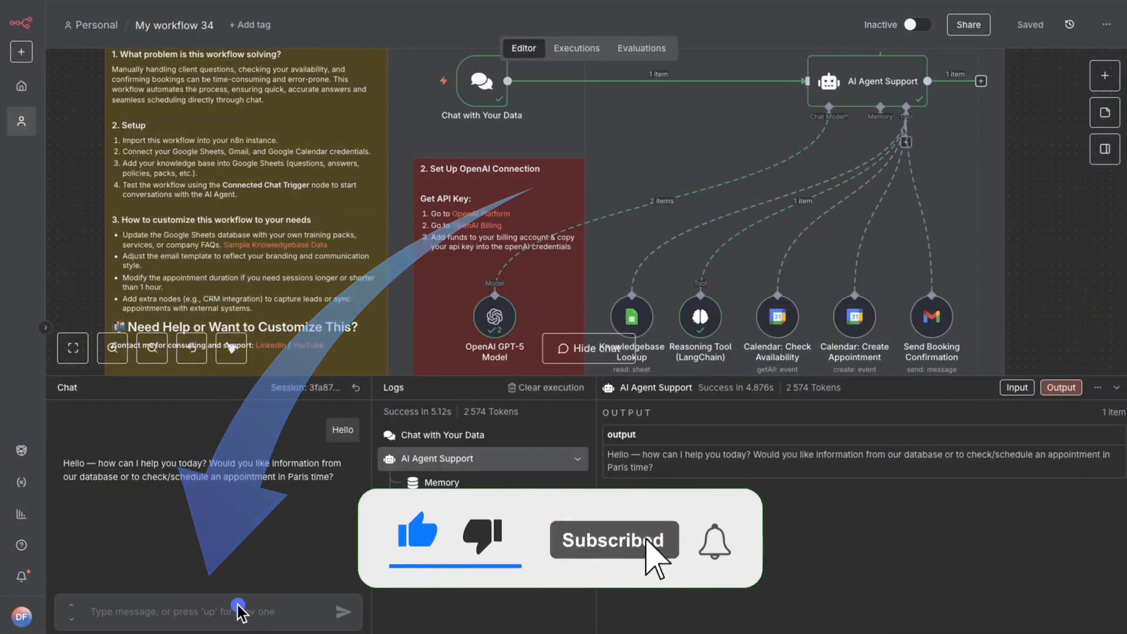
- Send the chat message "What exactly is included in the Pack of 100 Courses, and how long will I have access?"
{"action": "left_click", "coordinate": [117, 612]}
{"action": "type", "text": "What exactly is included in the Pack of 100 Courses, and how long will I have access?"}
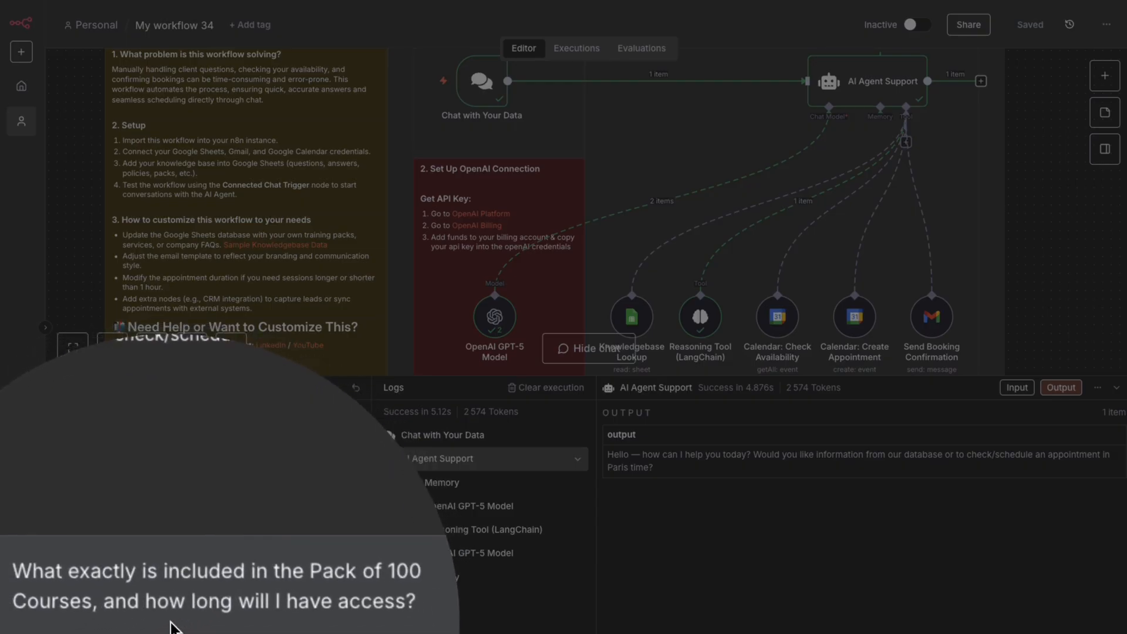
{"action": "left_click", "coordinate": [171, 622]}
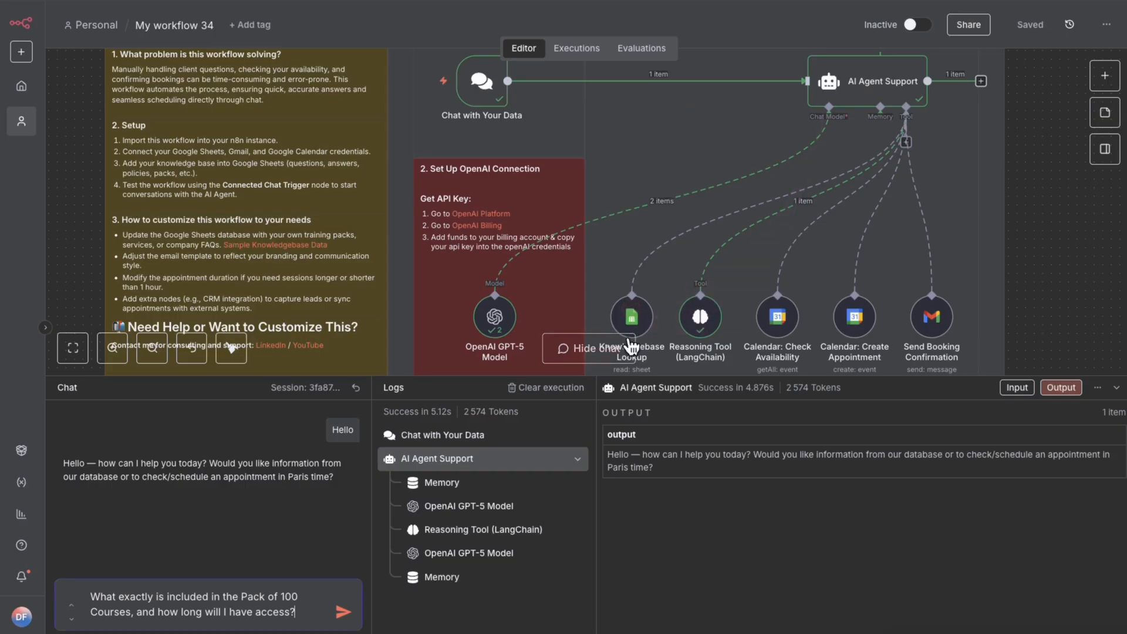
{"action": "mouse_move", "coordinate": [635, 315]}
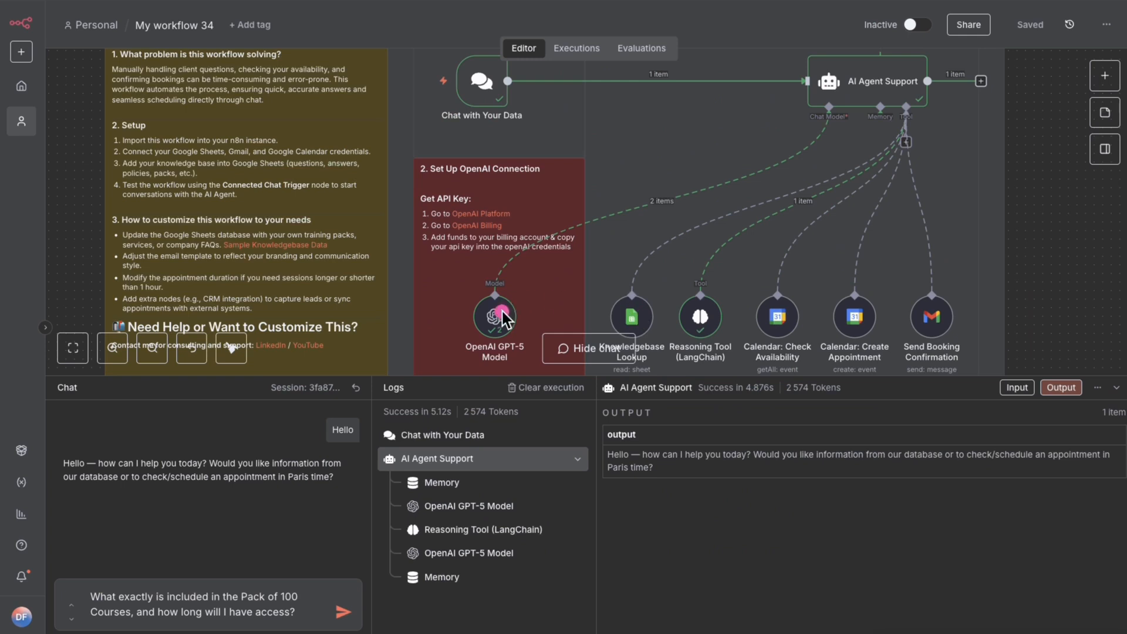
{"action": "mouse_move", "coordinate": [496, 314]}
{"action": "left_click", "coordinate": [341, 614]}
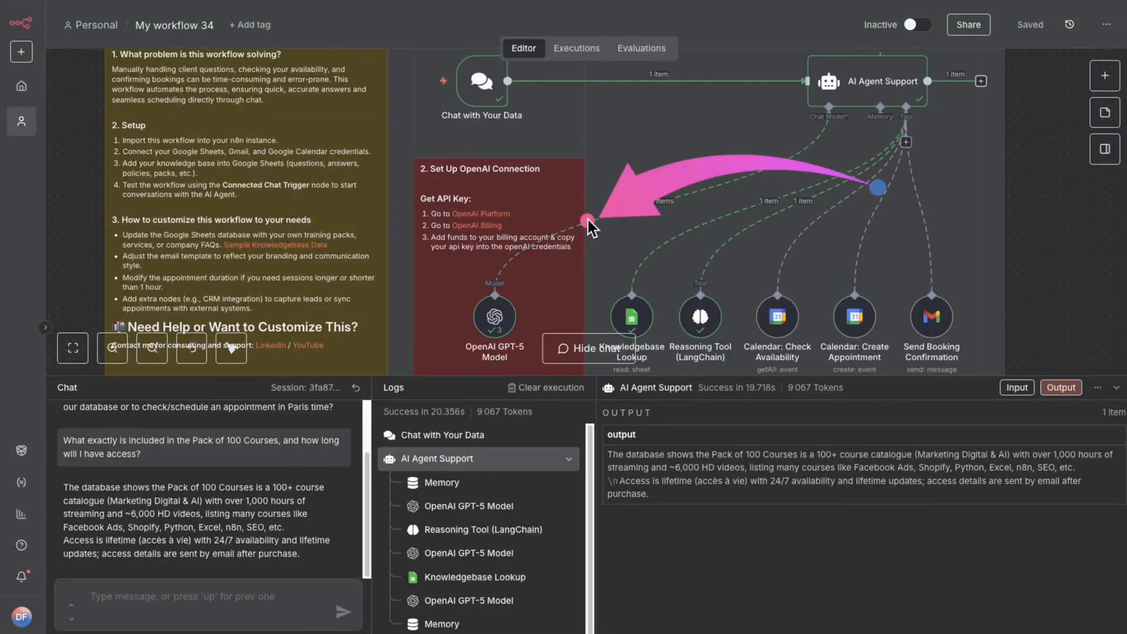
- Ask the chat agent for one available time for a coaching session with the coach this week
{"action": "left_click", "coordinate": [109, 597]}
{"action": "type", "text": "Can you tell me one available time for a coaching session with Dr. Firas this week?"}
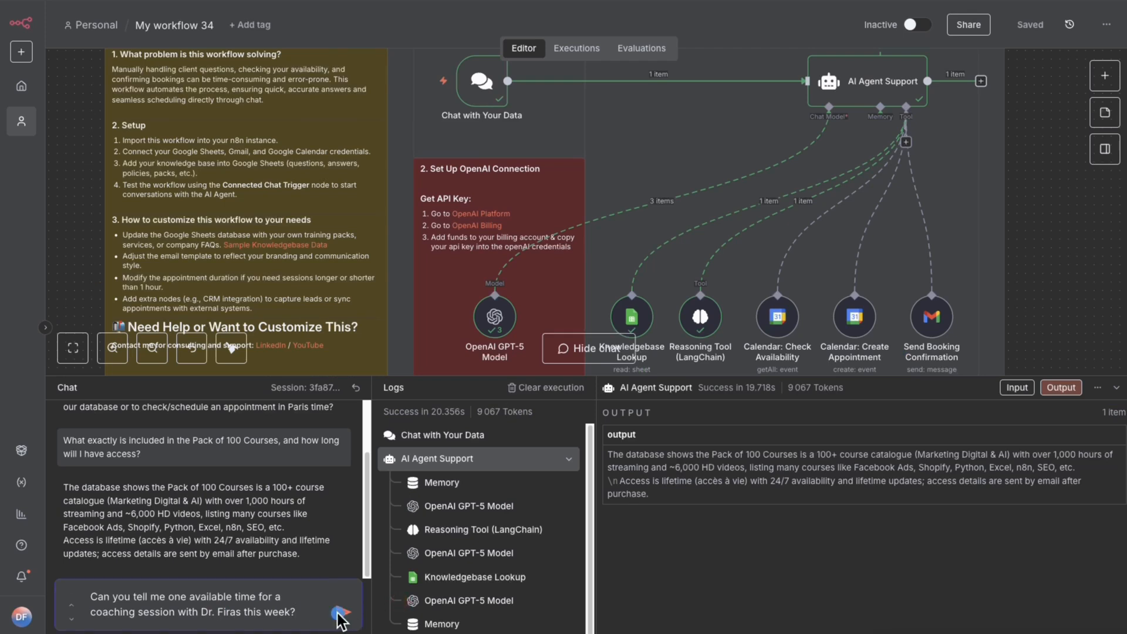
{"action": "left_click", "coordinate": [338, 614]}
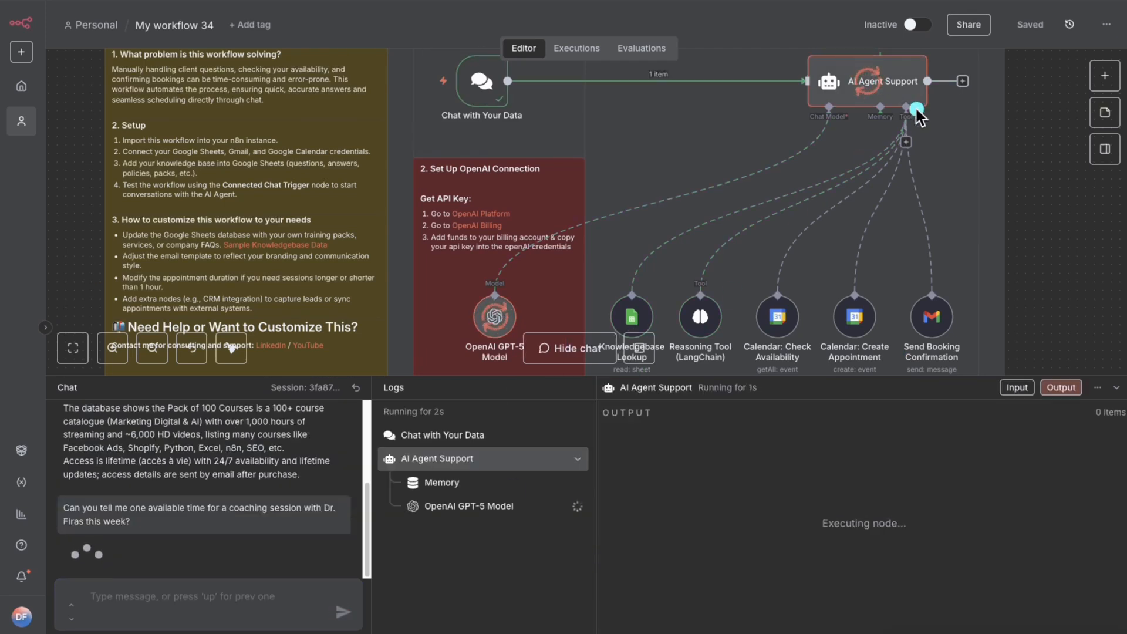
{"action": "mouse_move", "coordinate": [898, 81]}
{"action": "left_mouse_down"}
{"action": "mouse_move", "coordinate": [803, 175]}
{"action": "mouse_move", "coordinate": [758, 314]}
{"action": "left_mouse_up"}
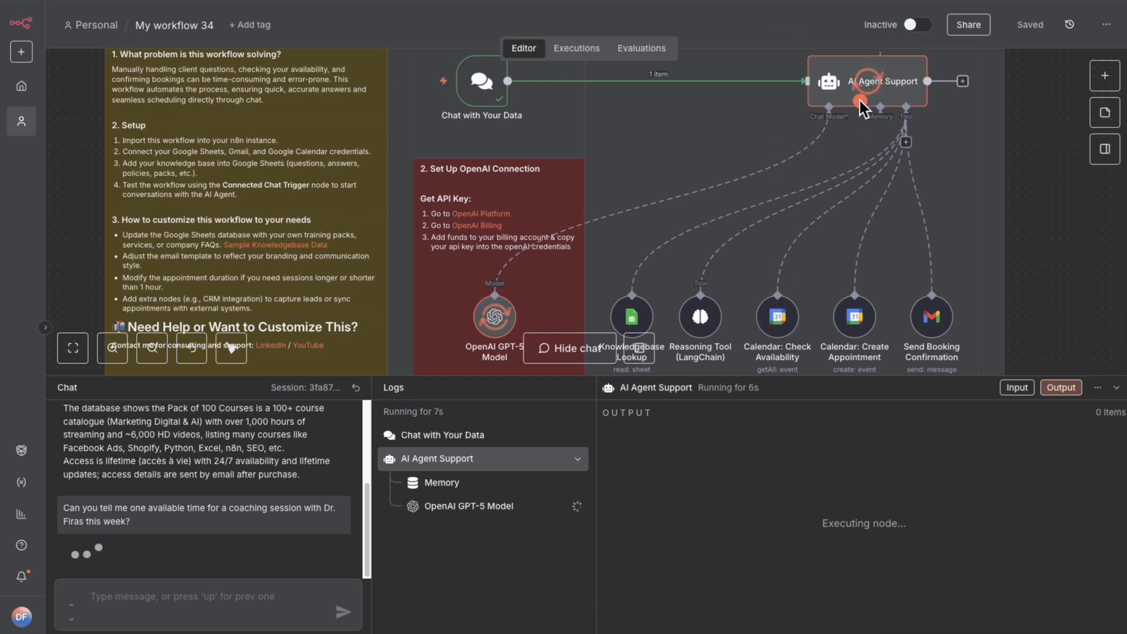
{"action": "mouse_move", "coordinate": [866, 88]}
{"action": "left_mouse_down"}
{"action": "mouse_move", "coordinate": [608, 222]}
{"action": "mouse_move", "coordinate": [512, 302]}
{"action": "left_mouse_up"}
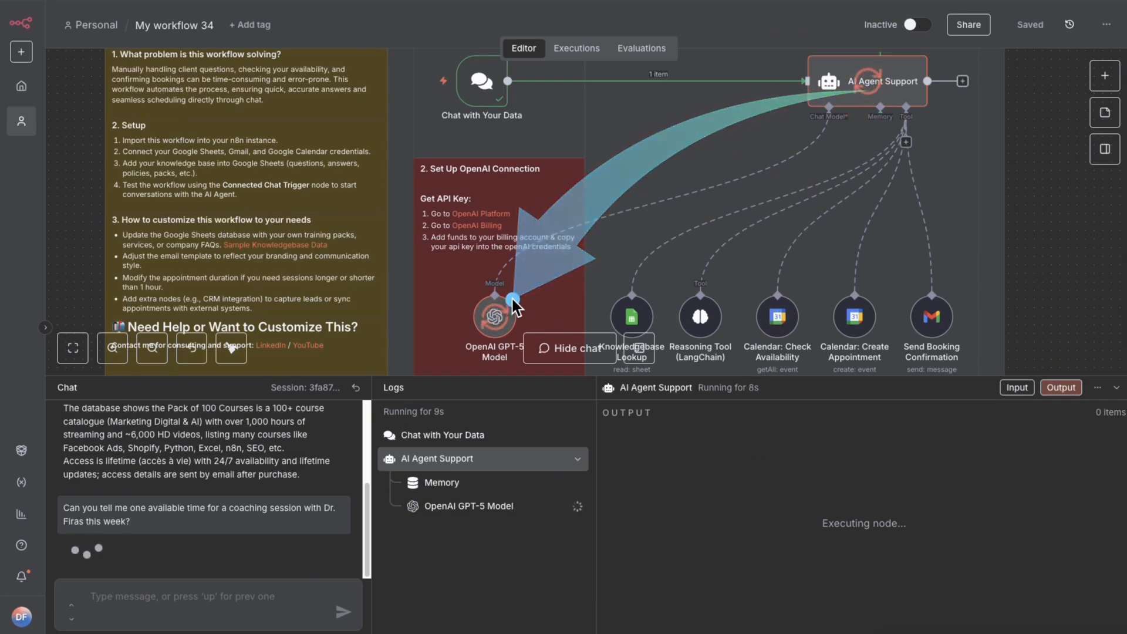
{"action": "mouse_move", "coordinate": [903, 84]}
{"action": "left_mouse_down"}
{"action": "mouse_move", "coordinate": [837, 156]}
{"action": "mouse_move", "coordinate": [774, 264]}
{"action": "mouse_move", "coordinate": [775, 324]}
{"action": "left_mouse_up"}
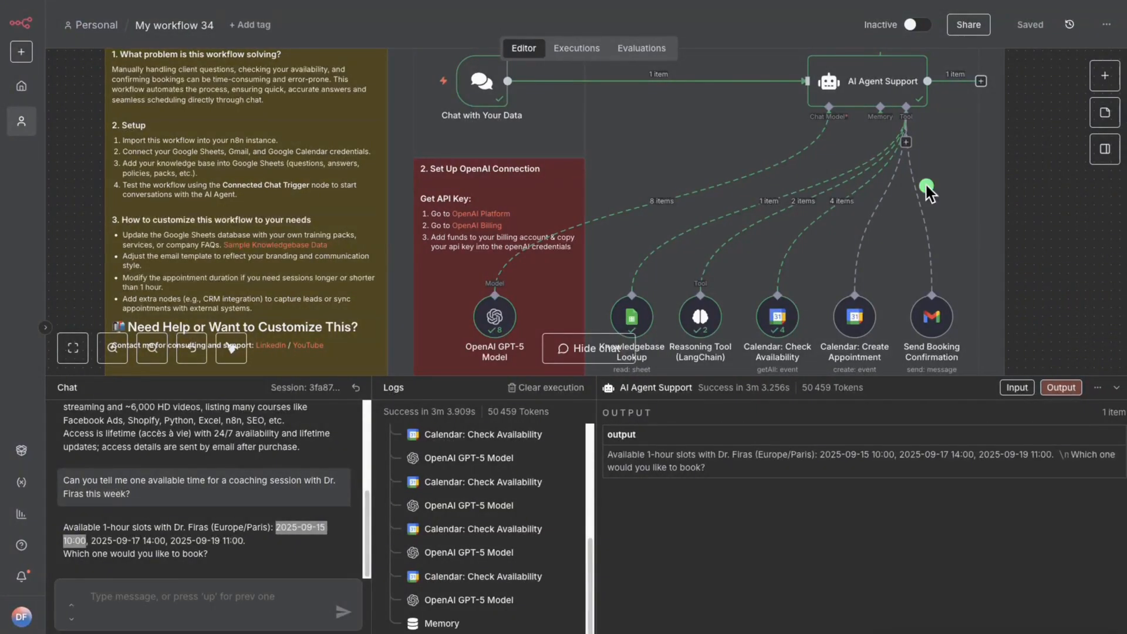
{"action": "right_click", "coordinate": [121, 599]}
{"action": "left_click", "coordinate": [104, 608]}
{"action": "right_click", "coordinate": [103, 611]}
{"action": "left_click", "coordinate": [224, 614]}
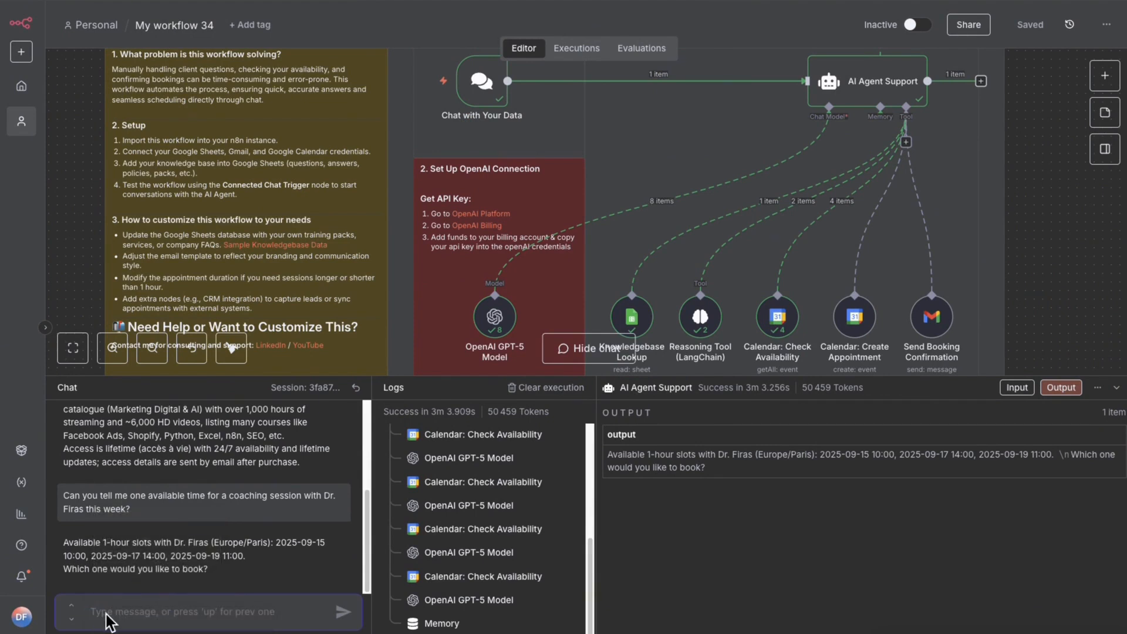
{"action": "key", "text": "ctrl+v"}
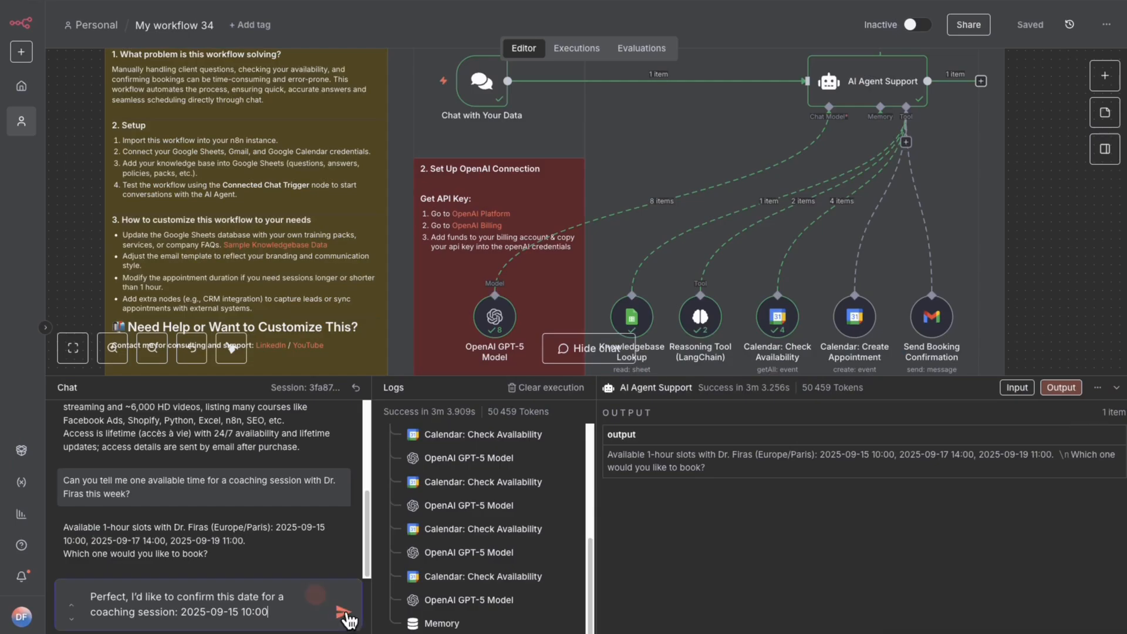
{"action": "left_click", "coordinate": [346, 616]}
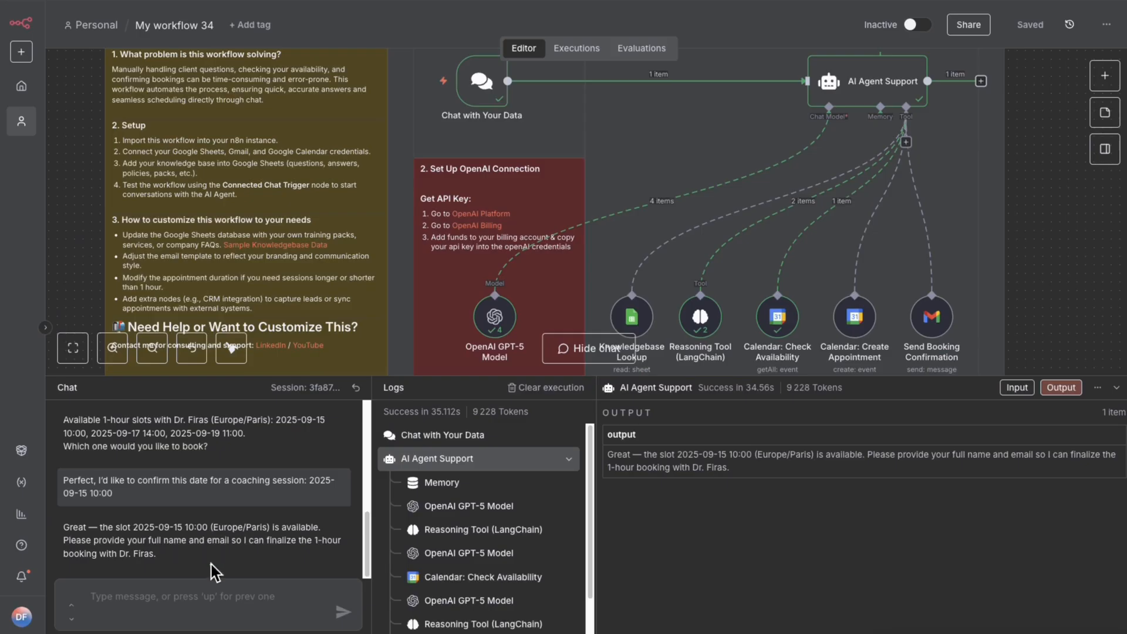
- Send the client's name and email in the chat to finalize the booking, and view the confirmation email
{"action": "left_click", "coordinate": [114, 605]}
{"action": "key", "text": "ctrl+v"}
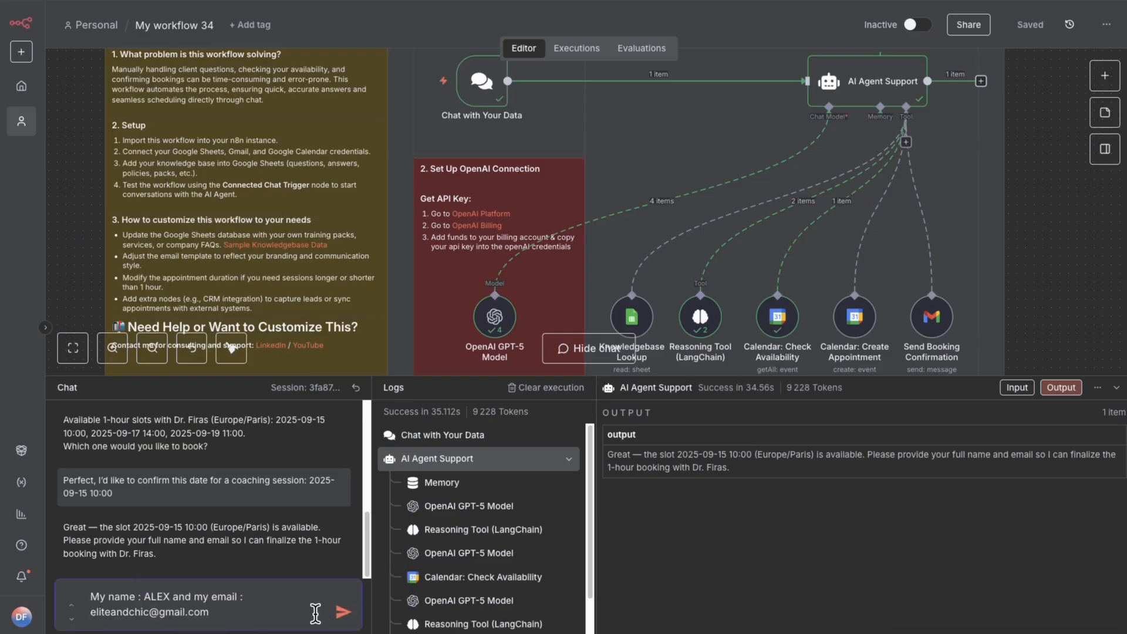
{"action": "left_click", "coordinate": [335, 616]}
{"action": "left_click", "coordinate": [341, 617]}
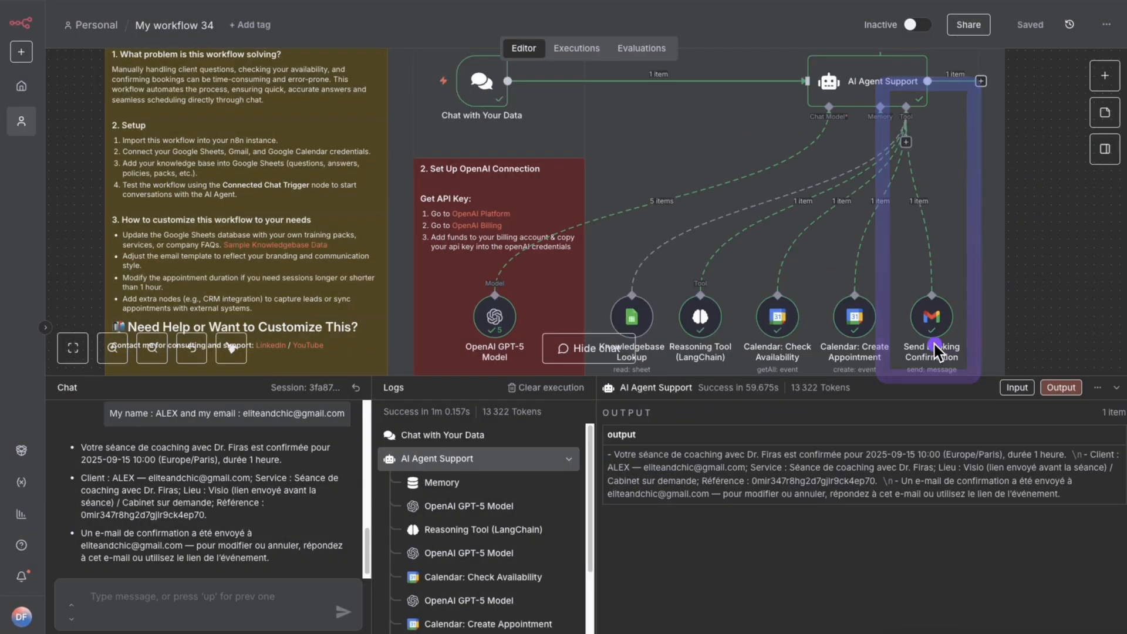
{"action": "left_click", "coordinate": [934, 346]}
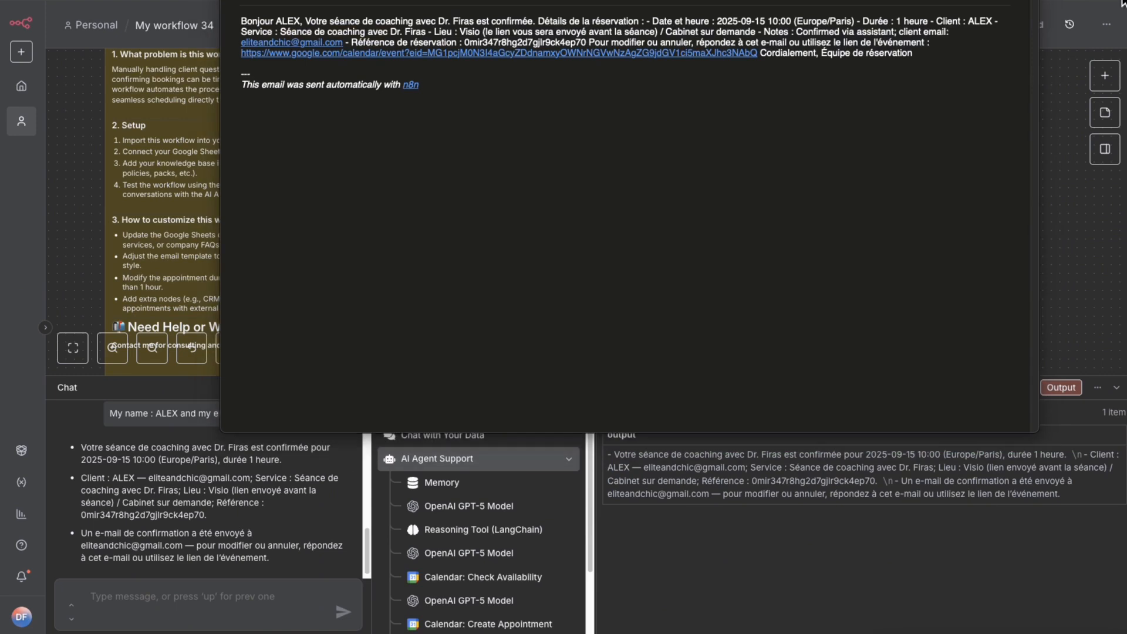
{"action": "left_click_drag", "start_coordinate": [998, 0], "coordinate": [230, 125]}
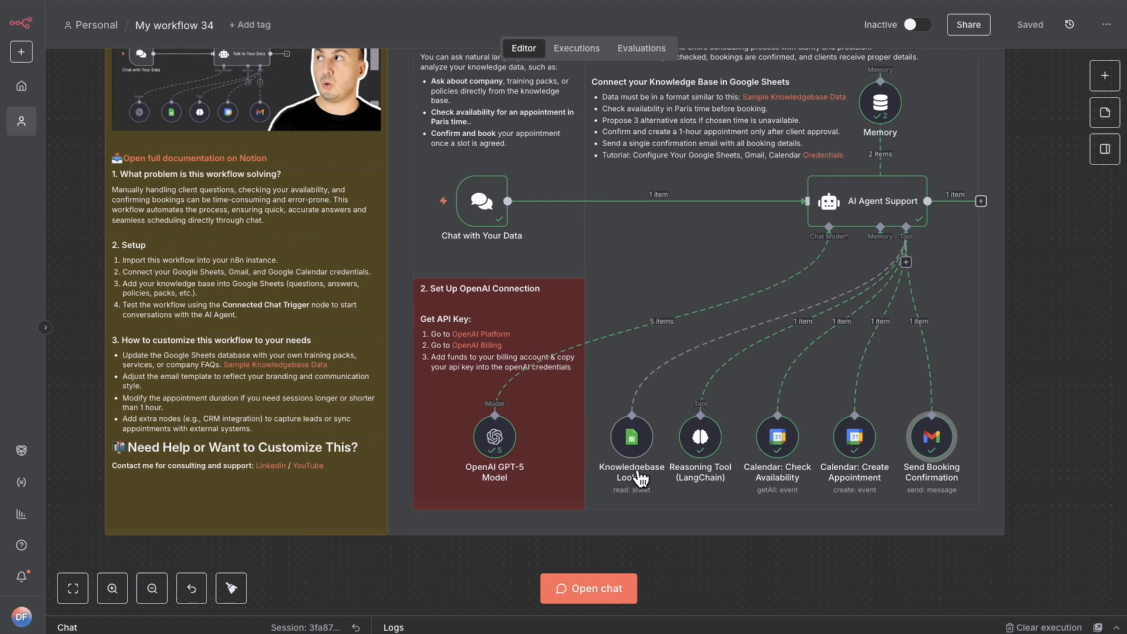
- Open the Knowledgebase Lookup node and review its Google Sheets credential alongside the Notion guide's Google Sheets credentials section
{"action": "right_click", "coordinate": [632, 438]}
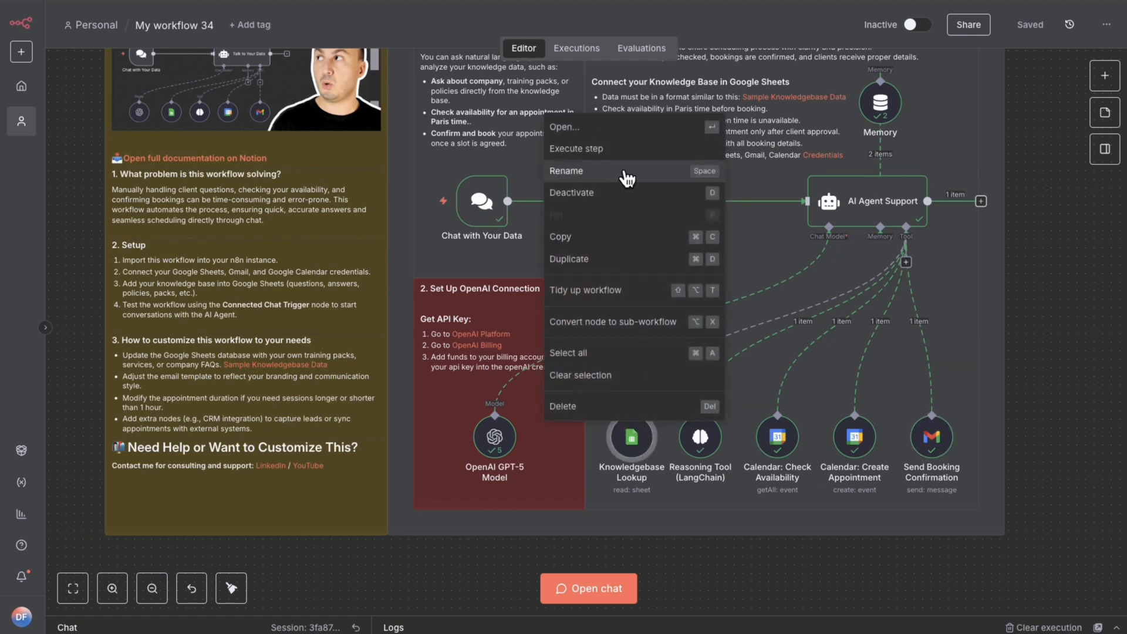
{"action": "left_click", "coordinate": [624, 131]}
{"action": "left_click", "coordinate": [747, 121]}
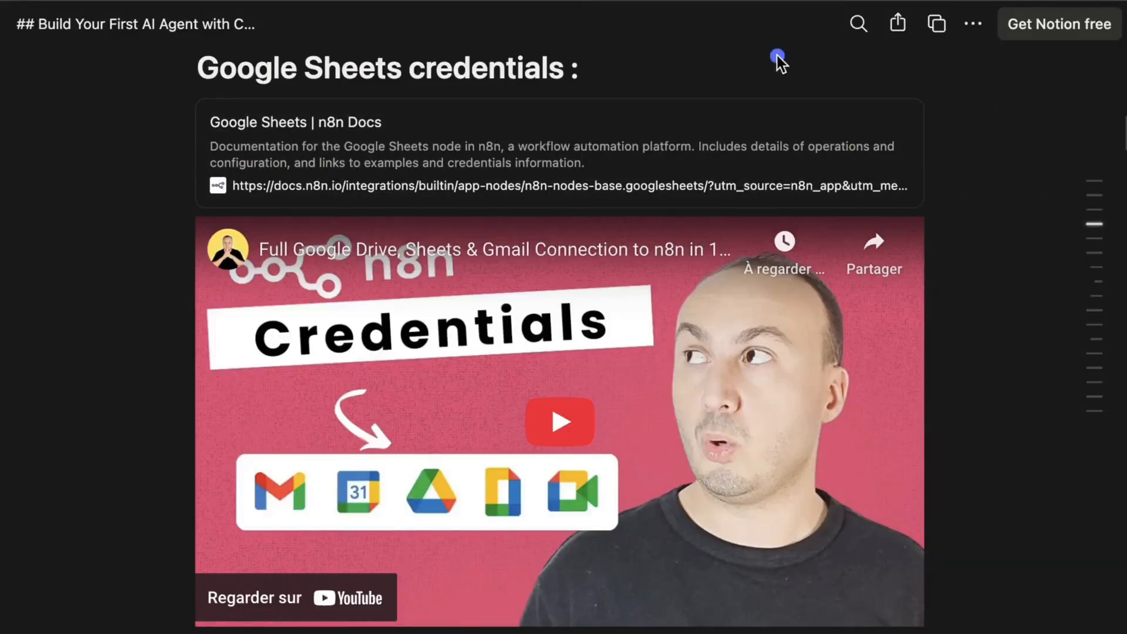
{"action": "mouse_move", "coordinate": [213, 439]}
{"action": "left_mouse_down"}
{"action": "mouse_move", "coordinate": [634, 551]}
{"action": "mouse_move", "coordinate": [650, 540]}
{"action": "left_mouse_up"}
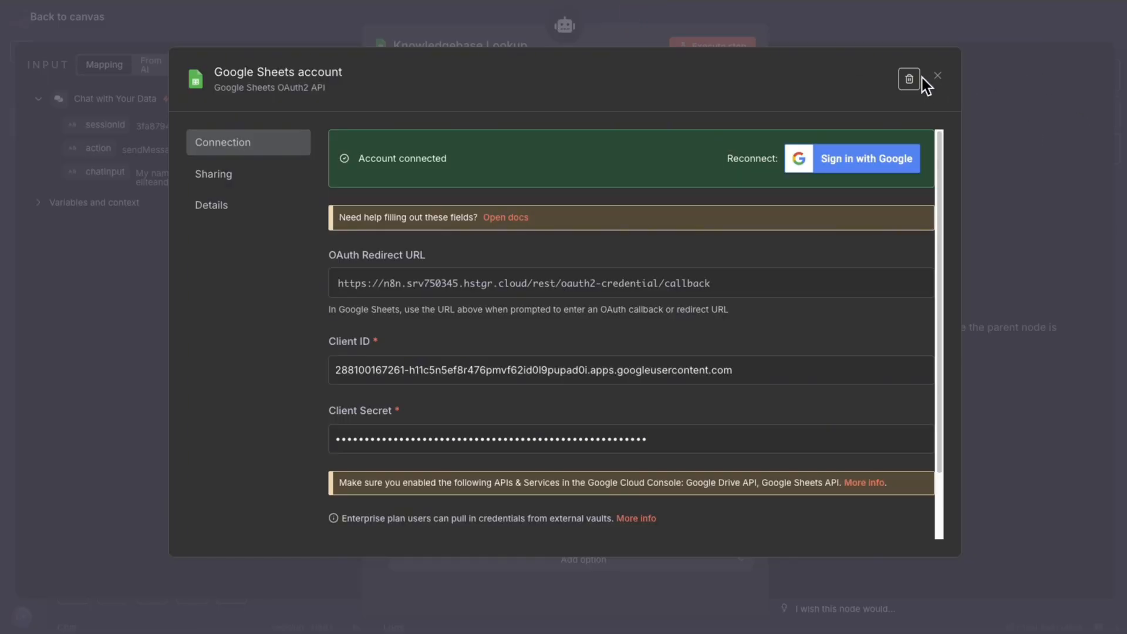
{"action": "left_click", "coordinate": [936, 78]}
{"action": "left_click", "coordinate": [929, 23]}
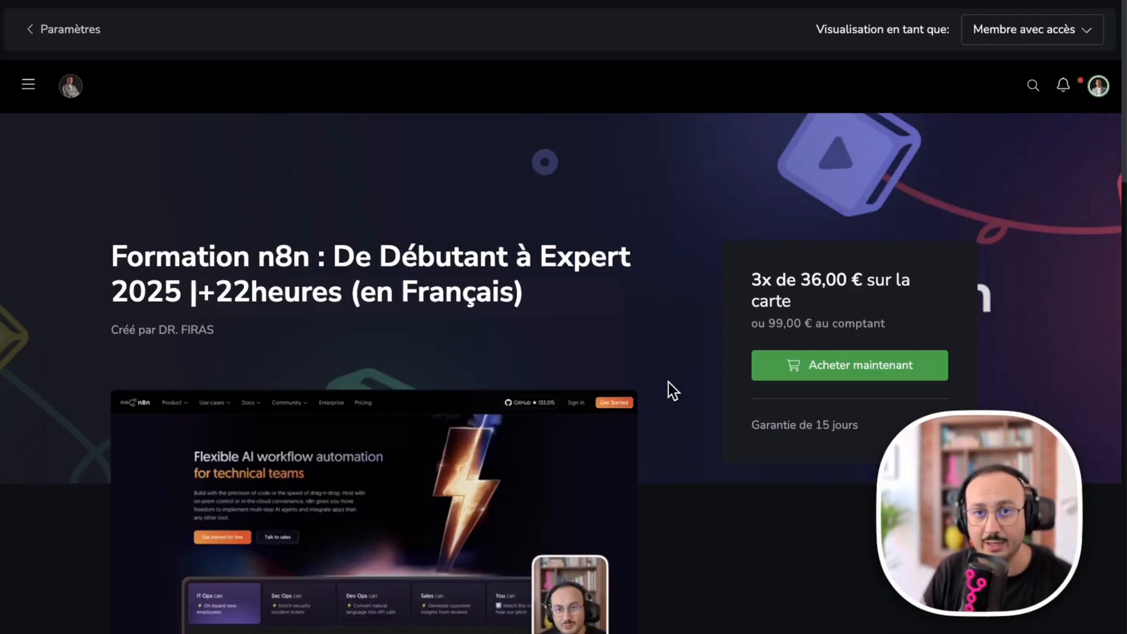
- Switch to the n8n course page, browse the course content and expand the Atelier 11 - Google Maps Extractor lessons
{"action": "scroll", "coordinate": [673, 392], "scroll_direction": "down", "scroll_amount": 1}
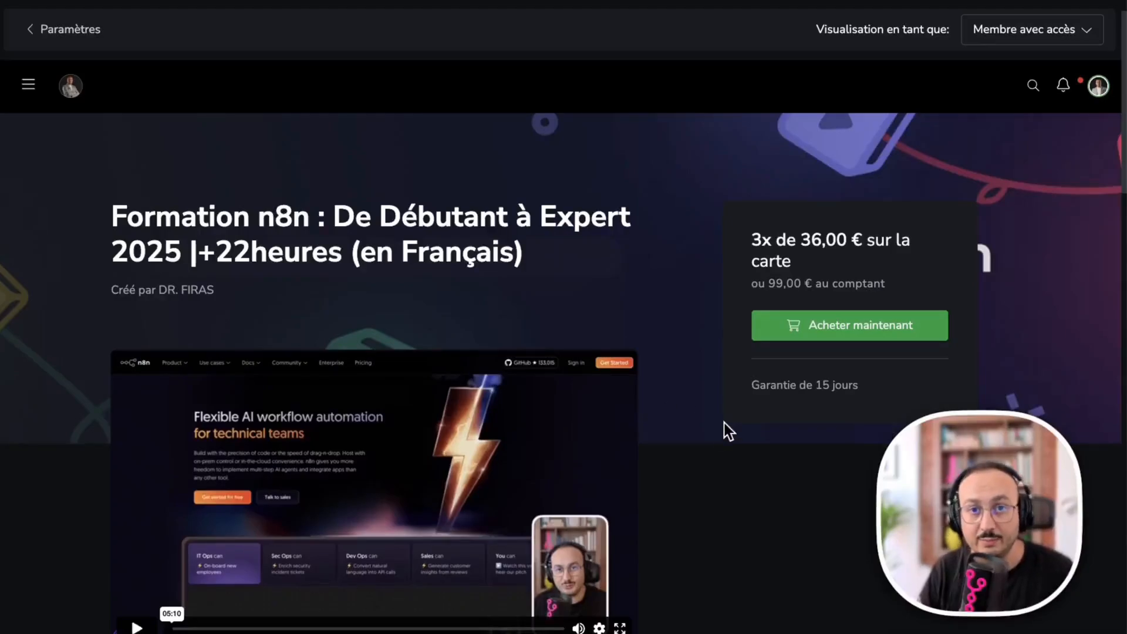
{"action": "scroll", "coordinate": [717, 426], "scroll_direction": "down", "scroll_amount": 2}
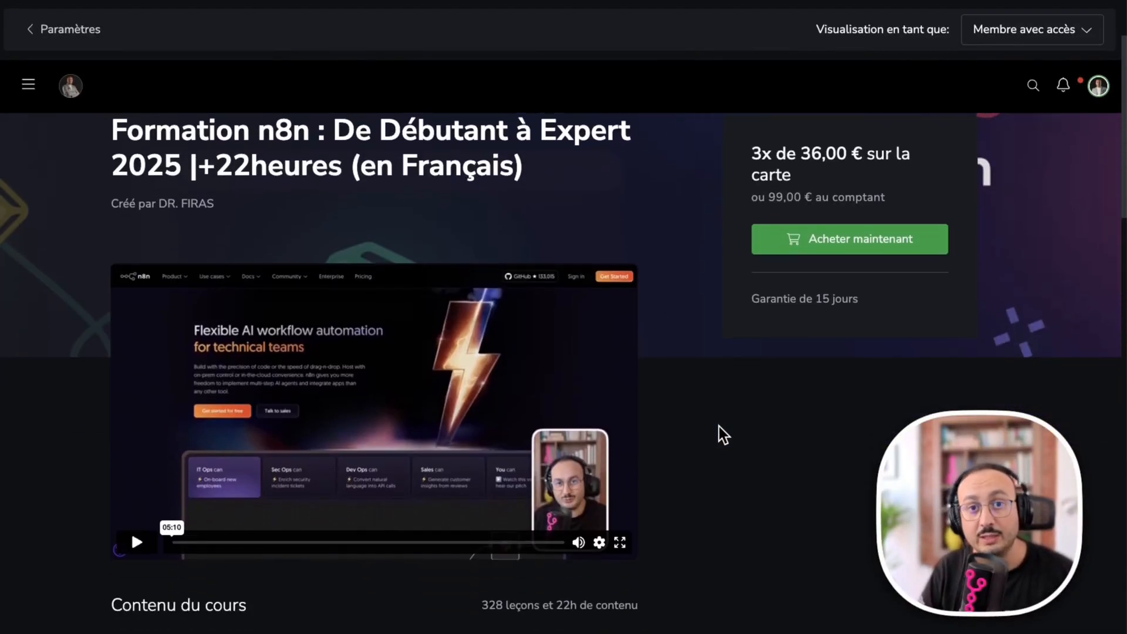
{"action": "scroll", "coordinate": [723, 434], "scroll_direction": "down", "scroll_amount": 3}
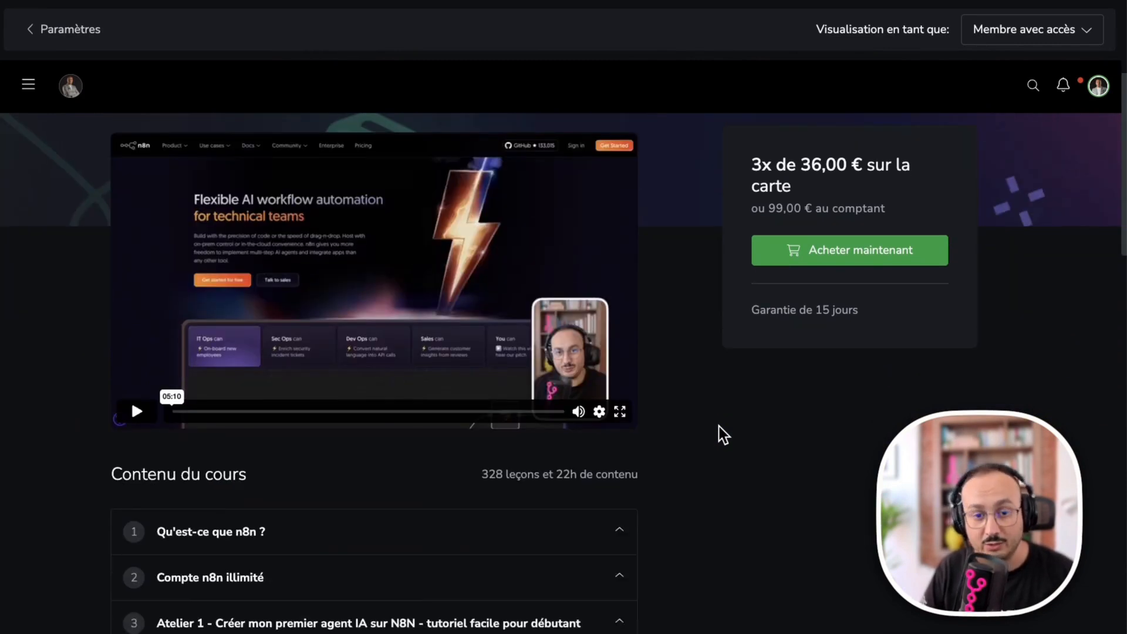
{"action": "scroll", "coordinate": [724, 435], "scroll_direction": "down", "scroll_amount": 10}
{"action": "scroll", "coordinate": [723, 434], "scroll_direction": "down", "scroll_amount": 2}
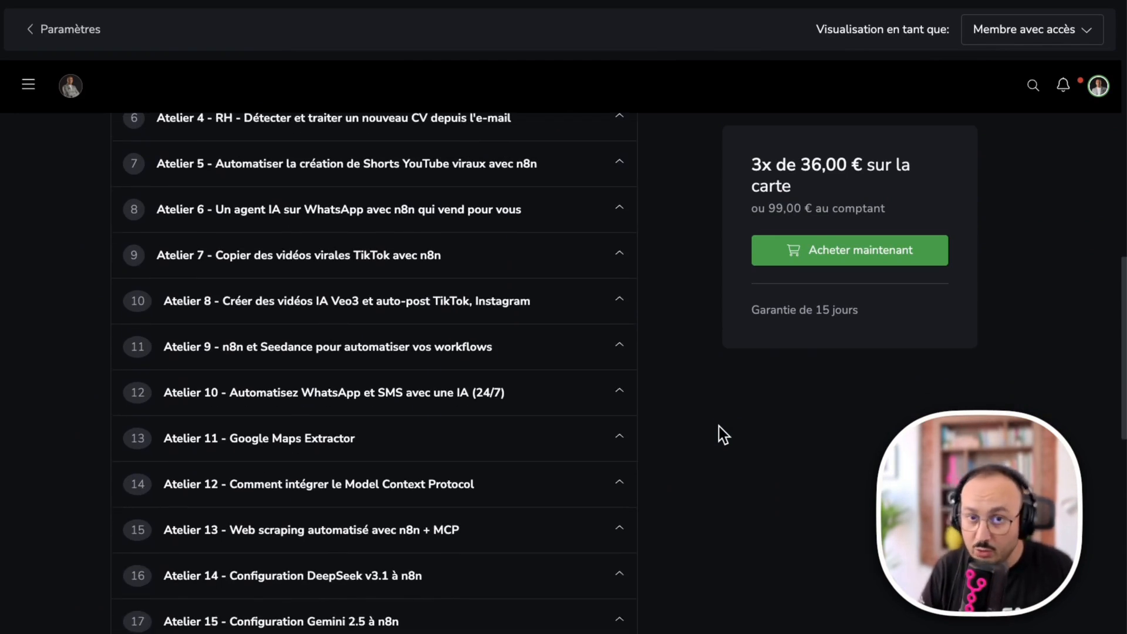
{"action": "scroll", "coordinate": [723, 434], "scroll_direction": "down", "scroll_amount": 1}
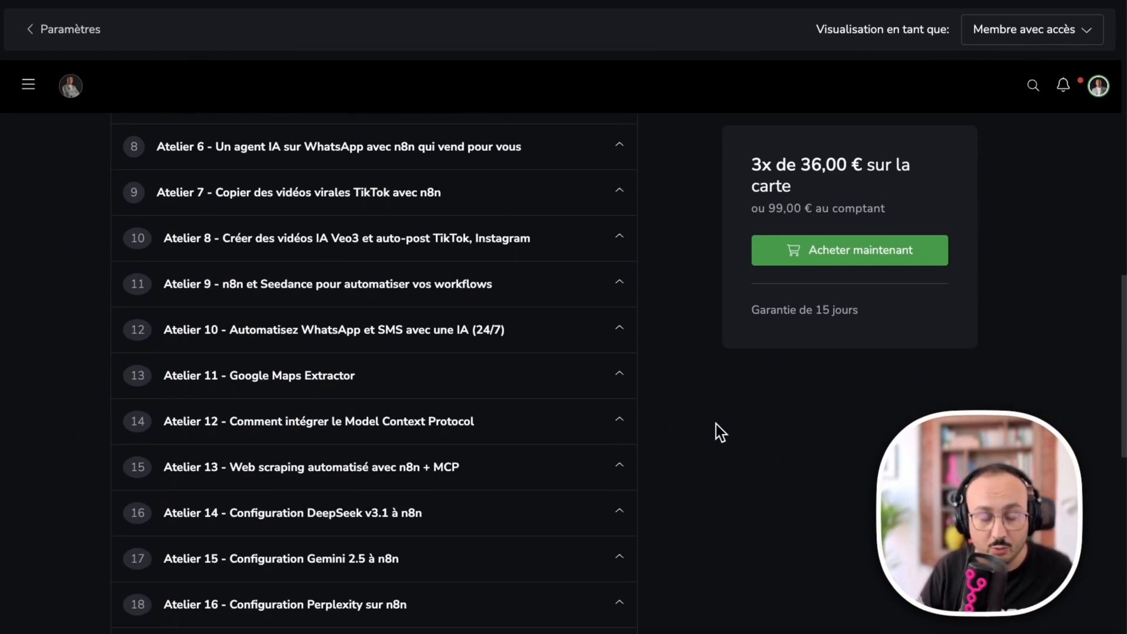
{"action": "scroll", "coordinate": [719, 431], "scroll_direction": "down", "scroll_amount": 1}
{"action": "left_click", "coordinate": [619, 347]}
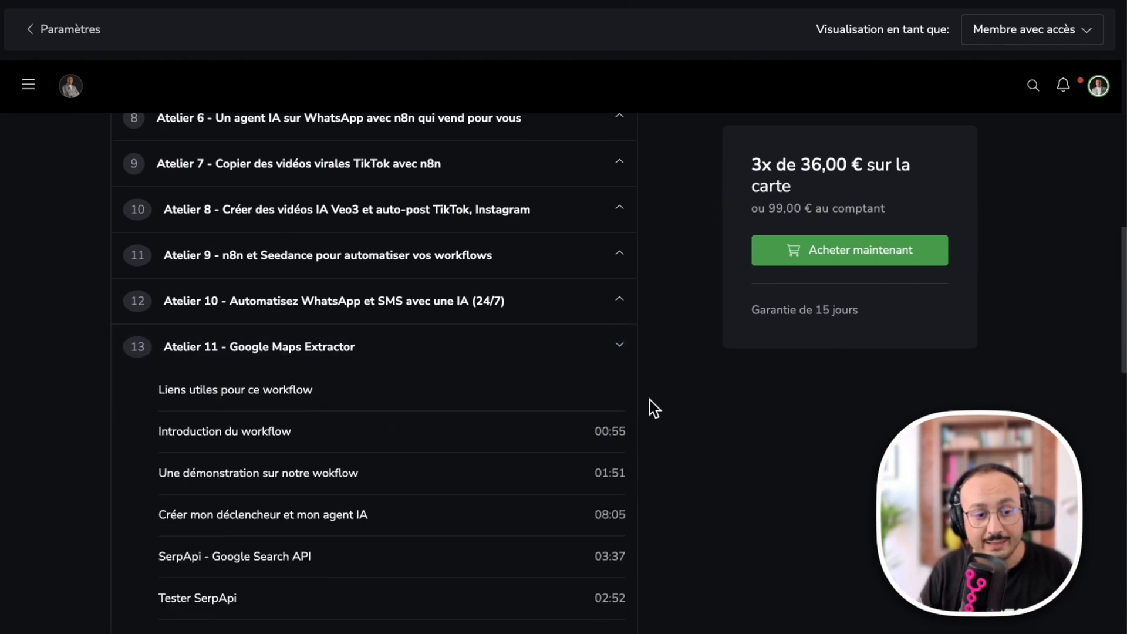
{"action": "scroll", "coordinate": [586, 227], "scroll_direction": "down", "scroll_amount": 2}
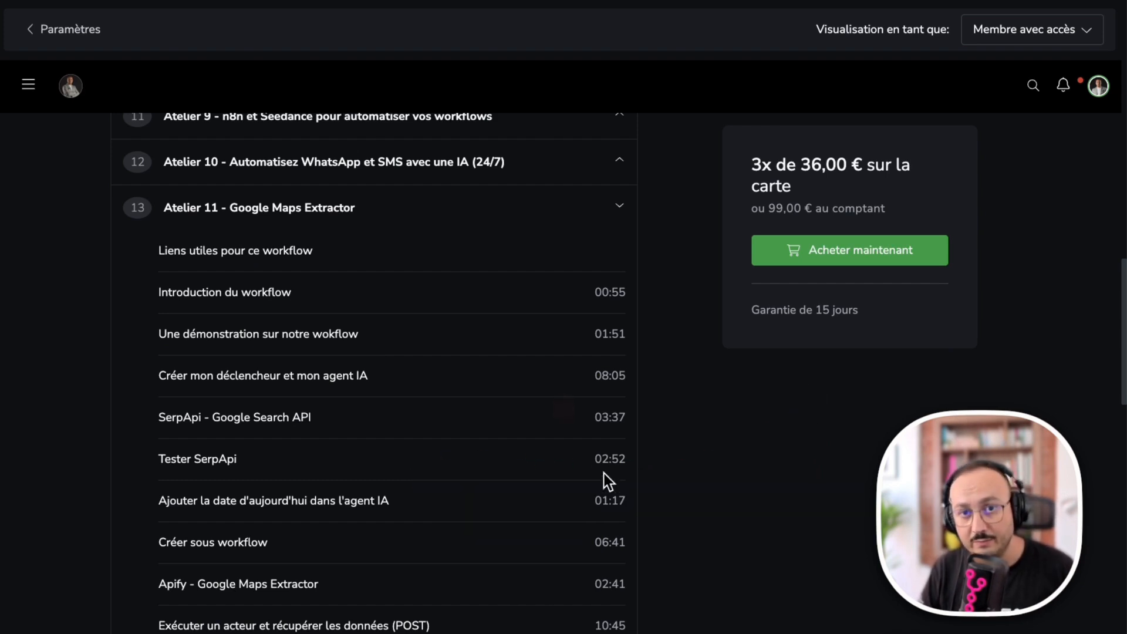
- Look through the remaining course sections, collapse Atelier 11 and examine the course's payment options
{"action": "scroll", "coordinate": [608, 483], "scroll_direction": "down", "scroll_amount": 15}
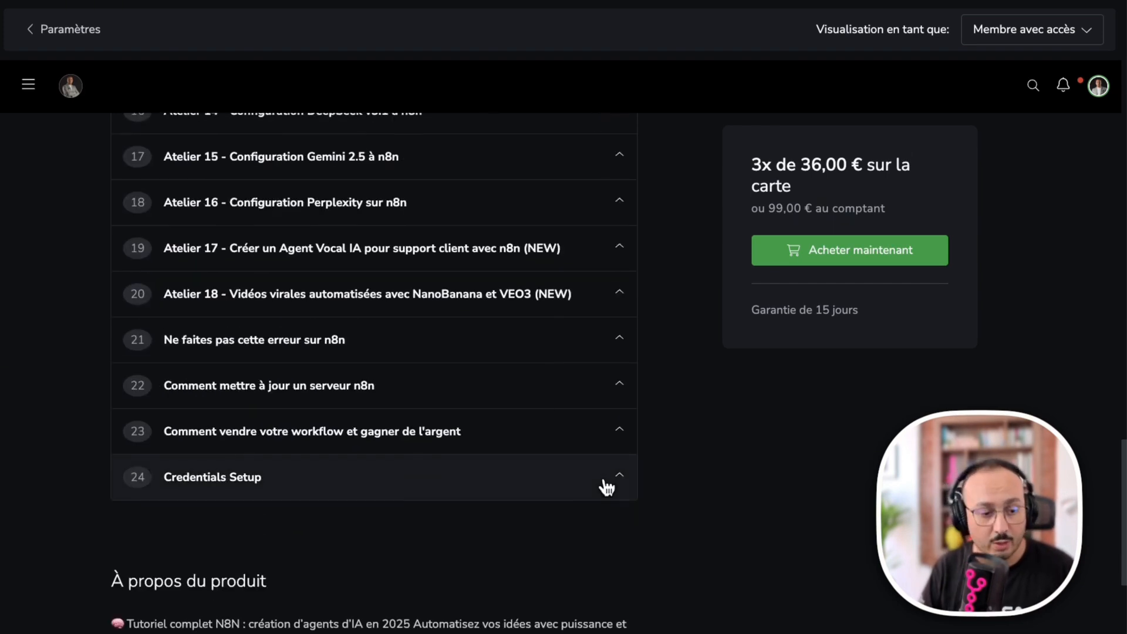
{"action": "scroll", "coordinate": [604, 485], "scroll_direction": "down", "scroll_amount": 4}
{"action": "scroll", "coordinate": [607, 483], "scroll_direction": "up", "scroll_amount": 18}
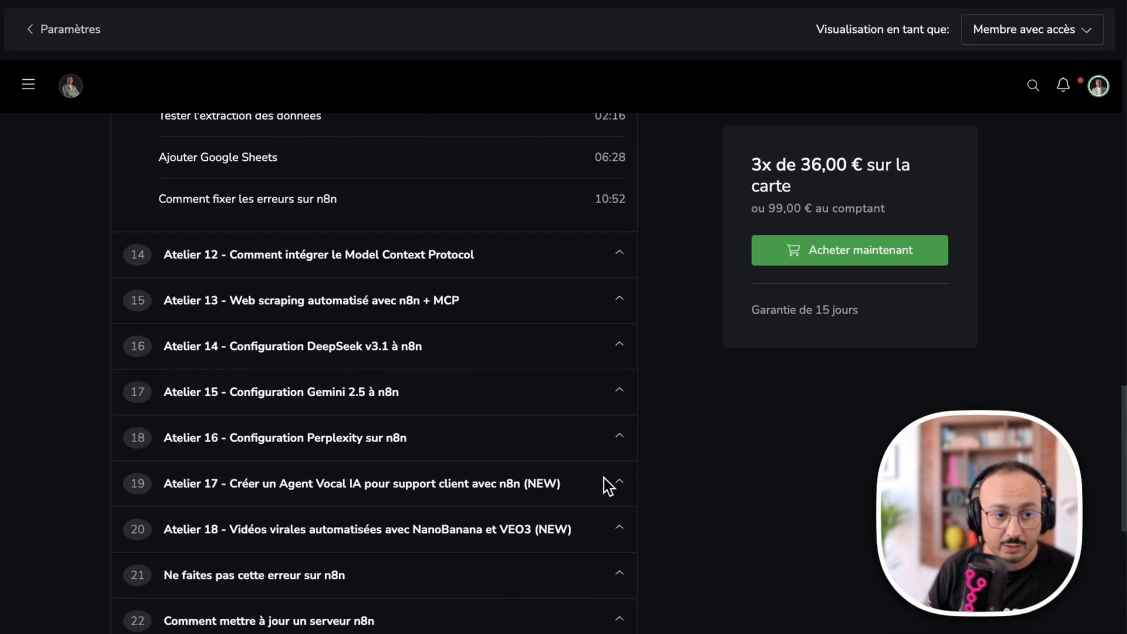
{"action": "left_click", "coordinate": [613, 345]}
{"action": "scroll", "coordinate": [781, 214], "scroll_direction": "up", "scroll_amount": 4}
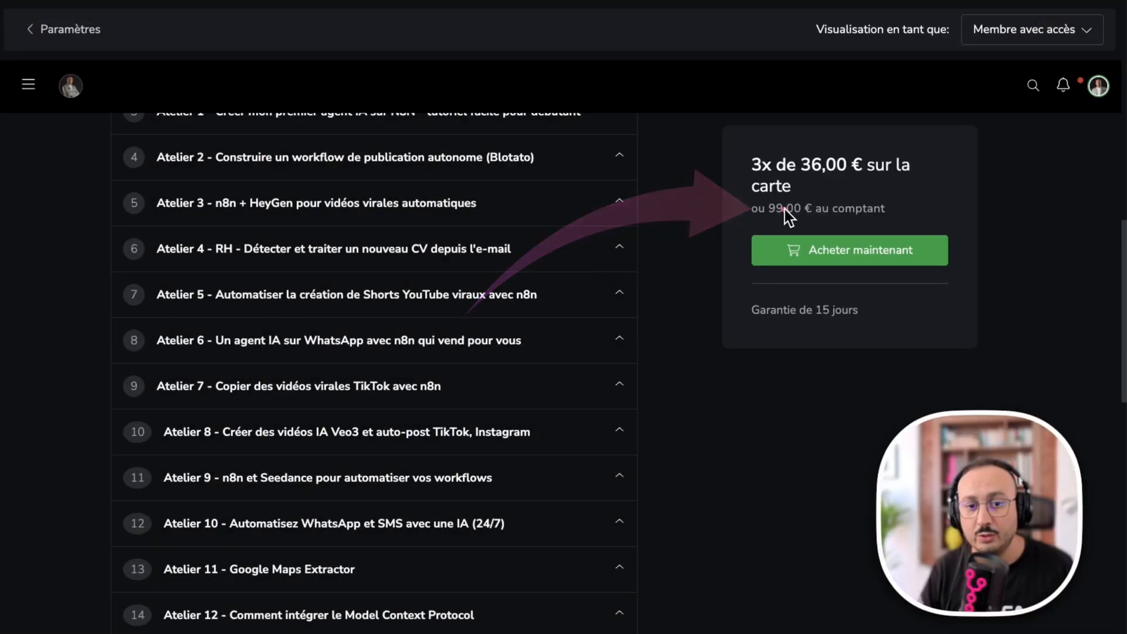
{"action": "scroll", "coordinate": [721, 346], "scroll_direction": "up", "scroll_amount": 10}
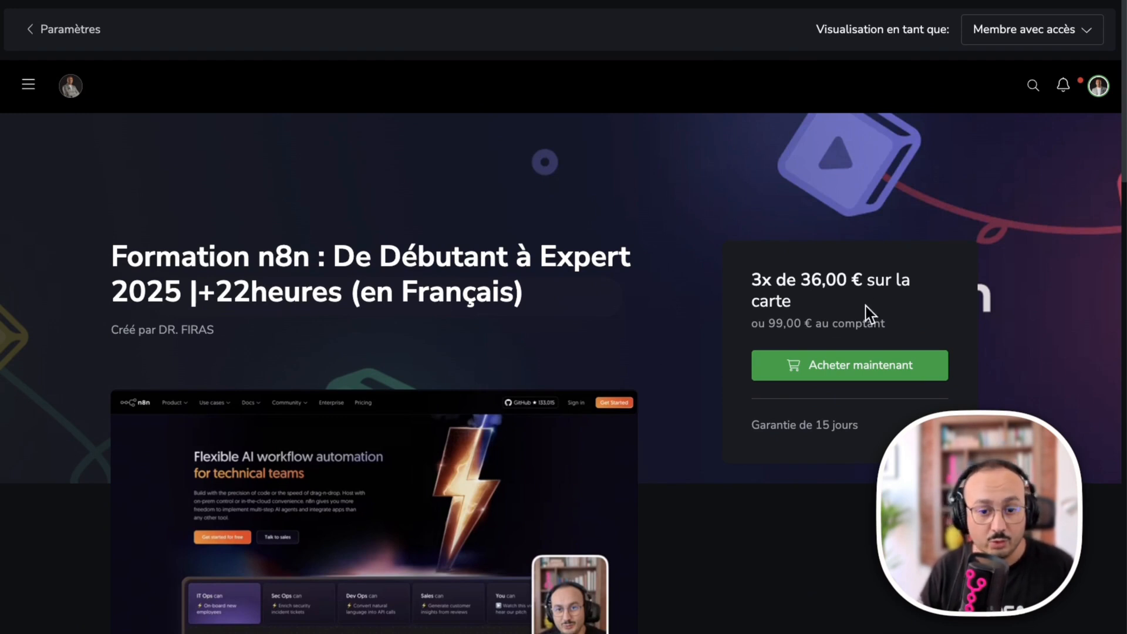
{"action": "left_click_drag", "start_coordinate": [767, 310], "coordinate": [839, 320]}
{"action": "left_click", "coordinate": [978, 324]}
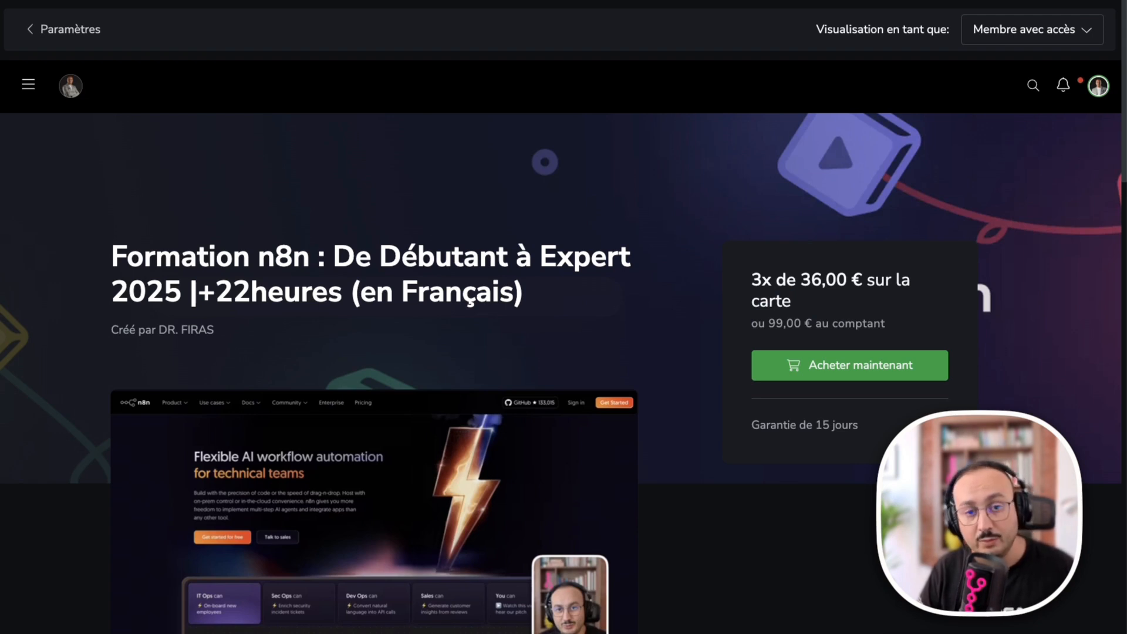
- Look over the n8n course sales page and choose the Membre avec accès profile for viewing the Hotmart Club
{"action": "scroll", "coordinate": [470, 395], "scroll_direction": "down", "scroll_amount": 6}
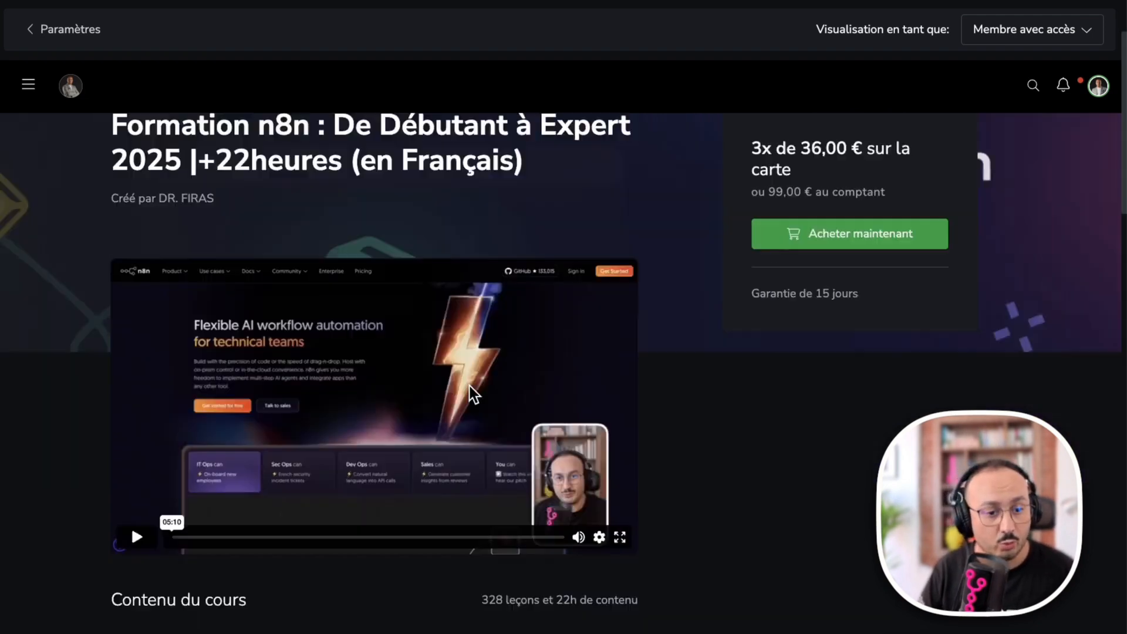
{"action": "scroll", "coordinate": [669, 467], "scroll_direction": "down", "scroll_amount": 2}
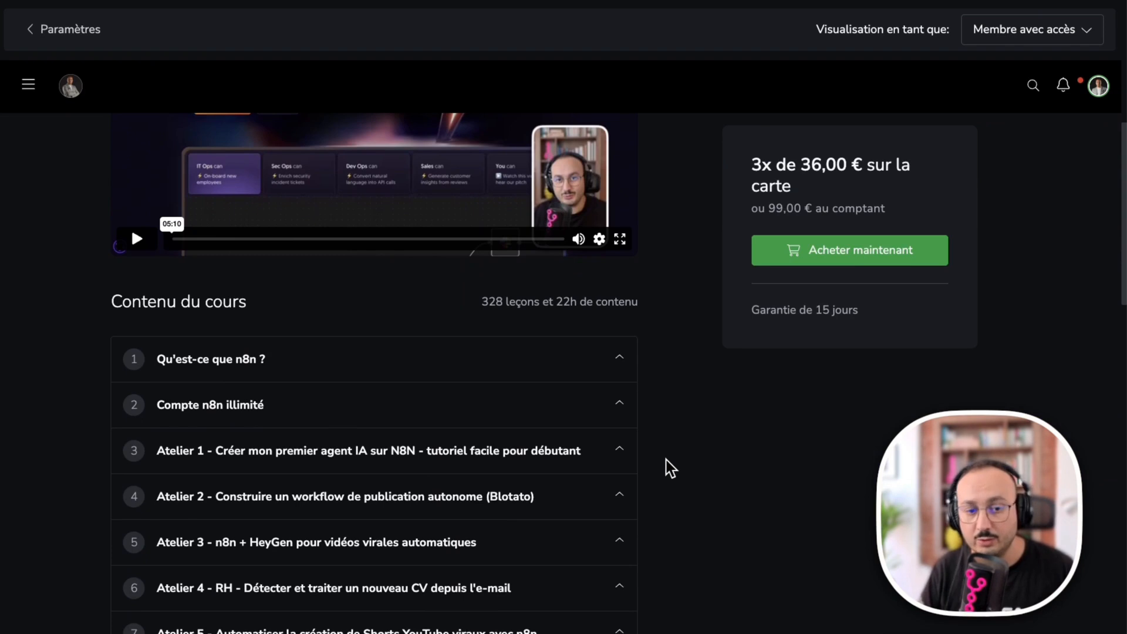
{"action": "scroll", "coordinate": [670, 463], "scroll_direction": "up", "scroll_amount": 3}
{"action": "scroll", "coordinate": [671, 455], "scroll_direction": "up", "scroll_amount": 3}
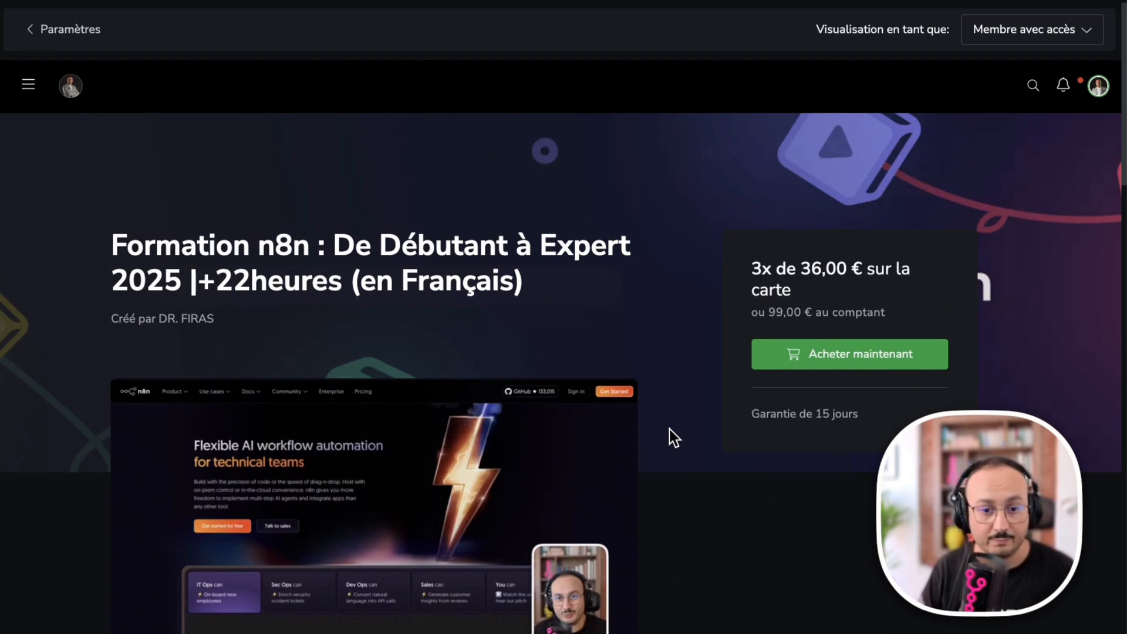
{"action": "left_click", "coordinate": [1017, 33]}
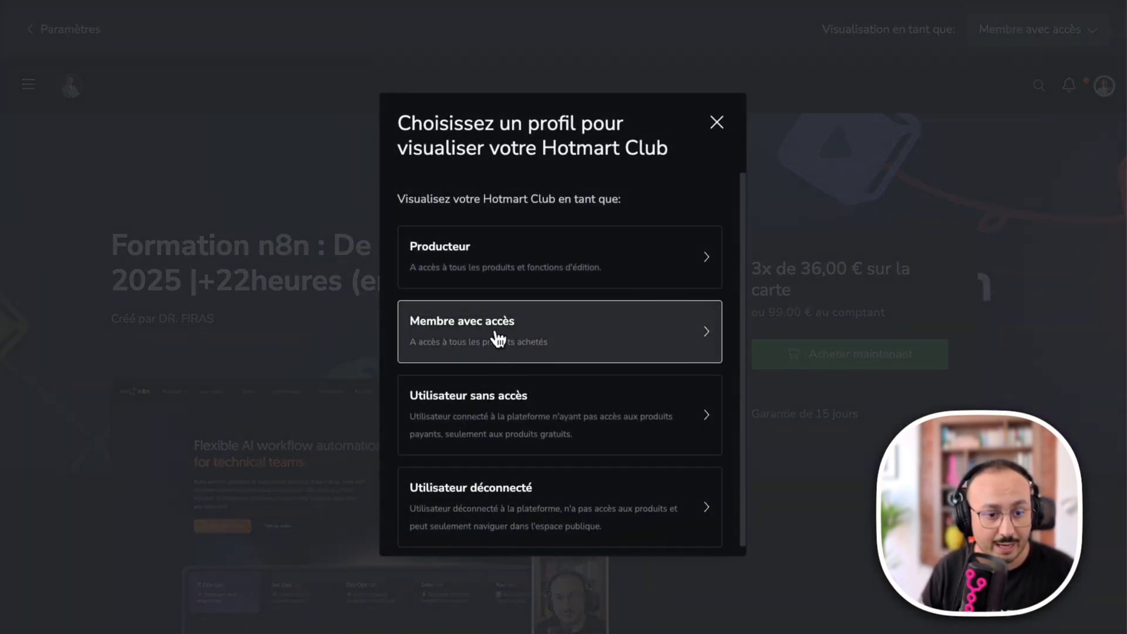
{"action": "left_click", "coordinate": [534, 332]}
- Go to the club's home page and open the purchased course Formation n8n : De Débutant à Expert 2025
{"action": "scroll", "coordinate": [572, 569], "scroll_direction": "down", "scroll_amount": 7}
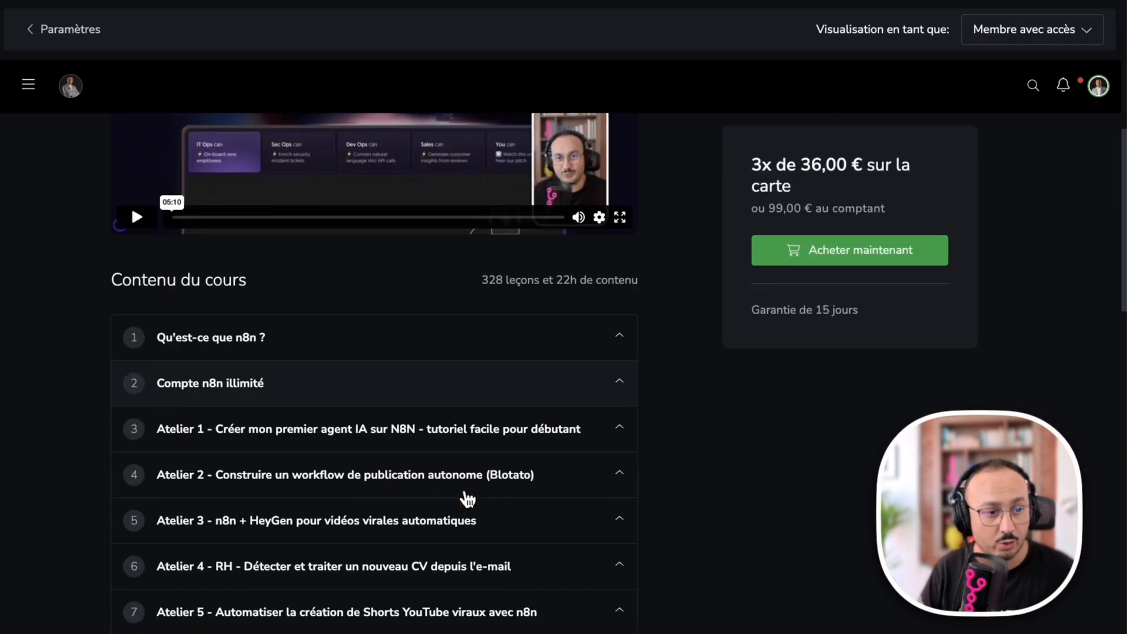
{"action": "left_click", "coordinate": [30, 83]}
{"action": "left_click", "coordinate": [77, 183]}
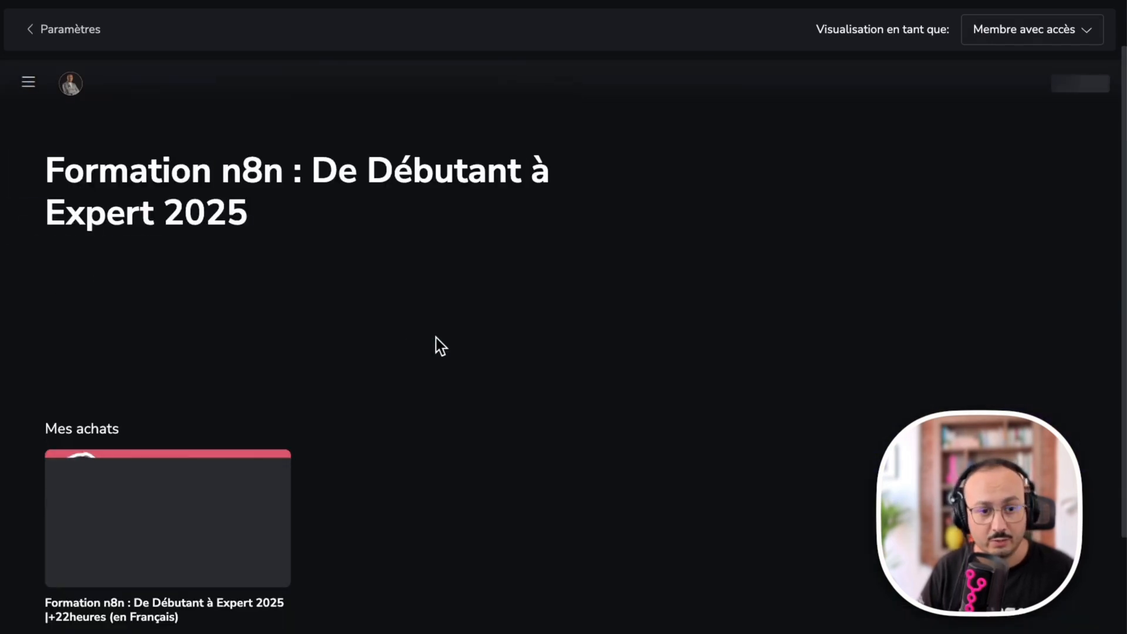
{"action": "left_click", "coordinate": [151, 443]}
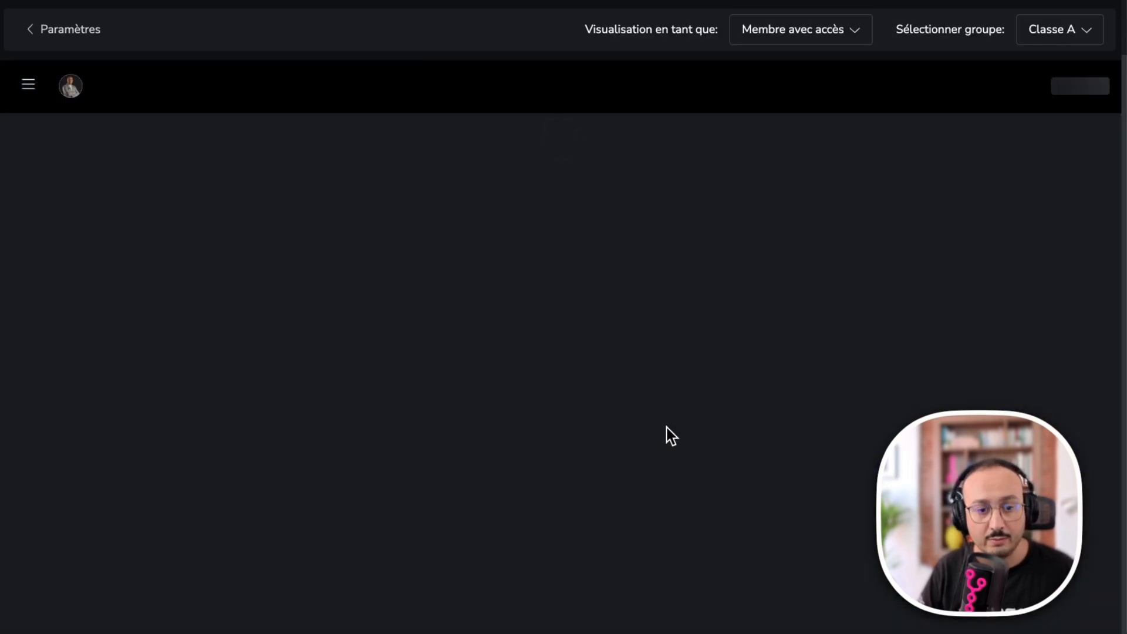
- Open the module Atelier 10 - Automatisez WhatsApp et SMS avec une IA (24/7) and its lesson Ajouter le node de AI Agent
{"action": "scroll", "coordinate": [670, 433], "scroll_direction": "down", "scroll_amount": 7}
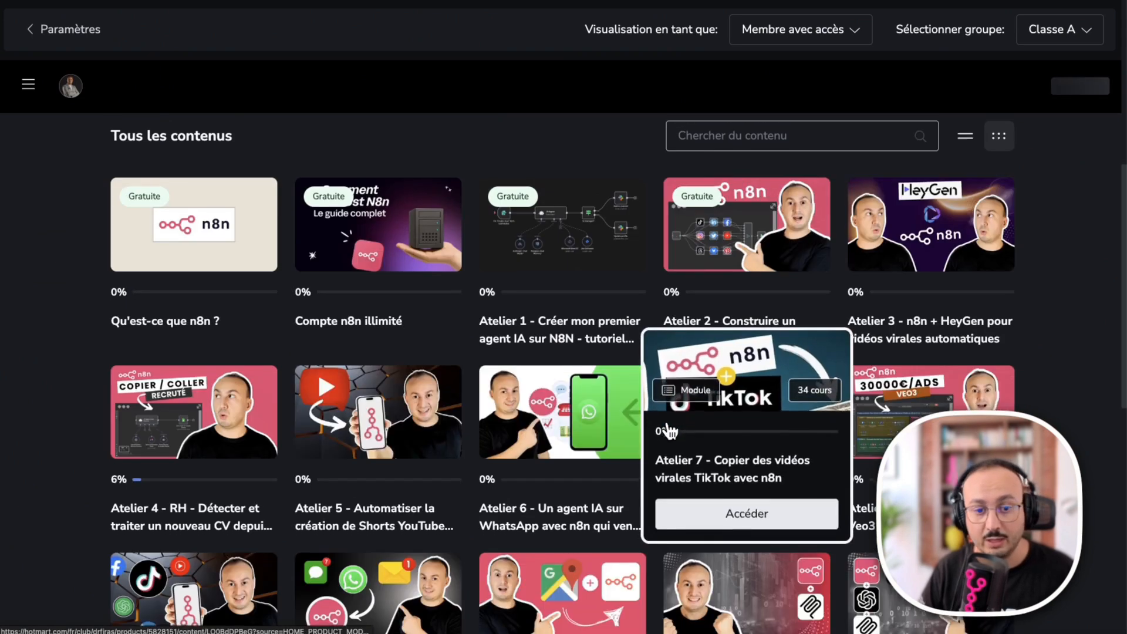
{"action": "scroll", "coordinate": [657, 429], "scroll_direction": "down", "scroll_amount": 3}
{"action": "left_click", "coordinate": [370, 397]}
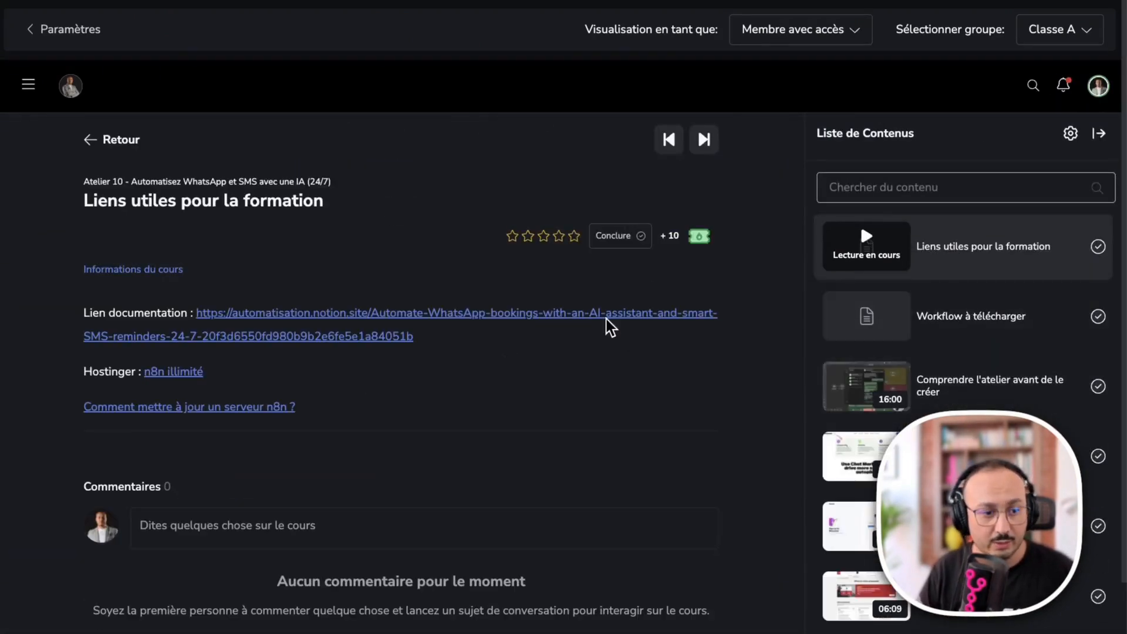
{"action": "scroll", "coordinate": [936, 350], "scroll_direction": "down", "scroll_amount": 12}
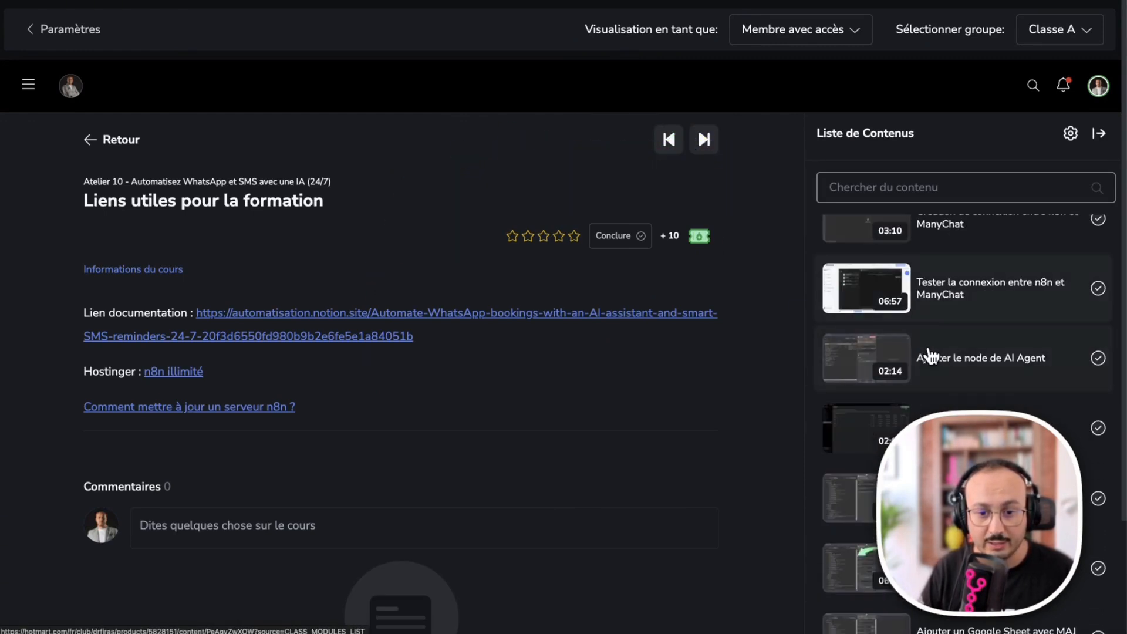
{"action": "left_click", "coordinate": [931, 355]}
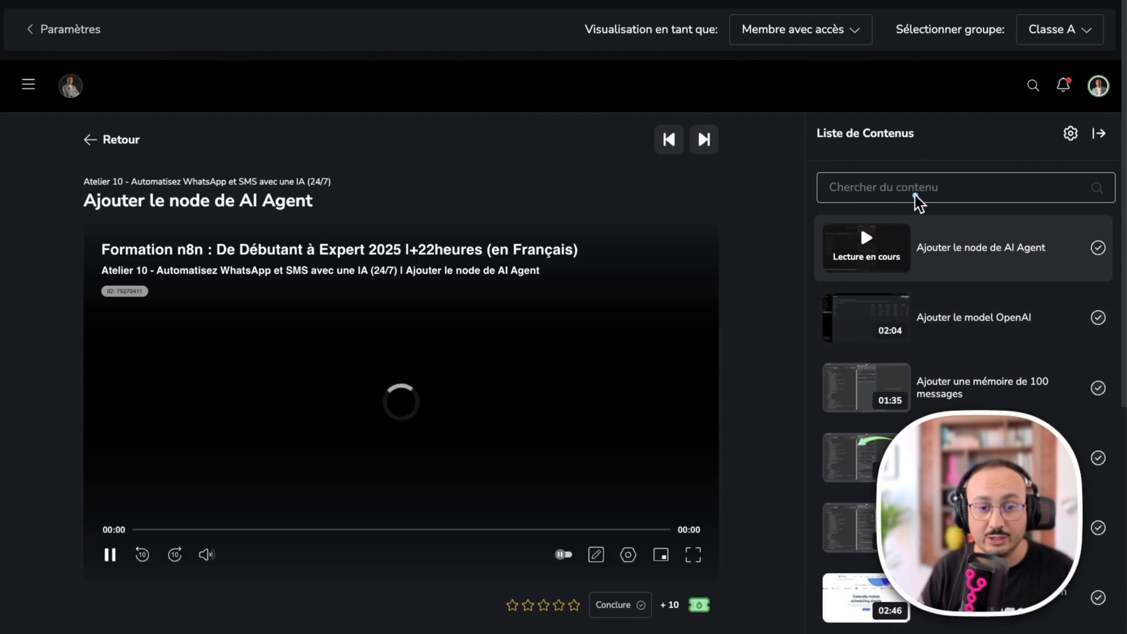